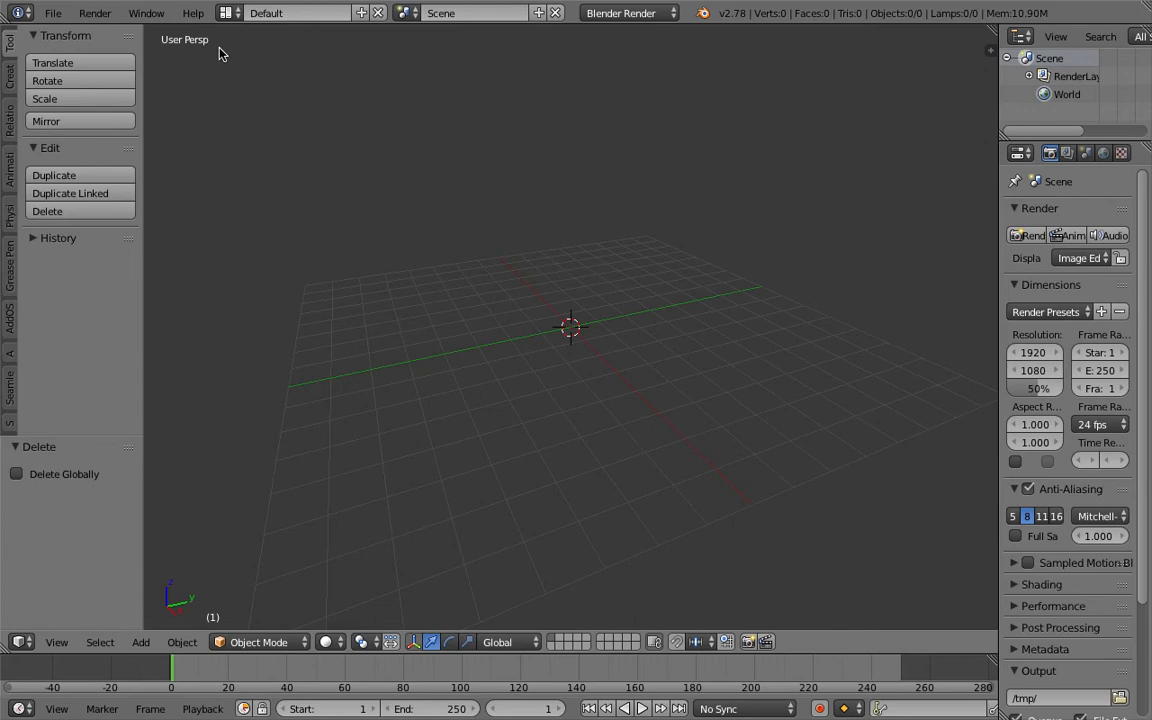
Step: Add a cube mesh at the centre of the empty scene
{"action": "middle_click_drag", "start_coordinate": [316, 110], "coordinate": [461, 343]}
{"action": "middle_click_drag", "start_coordinate": [447, 286], "coordinate": [396, 222]}
{"action": "key", "text": "shift+a"}
{"action": "mouse_move", "coordinate": [510, 266]}
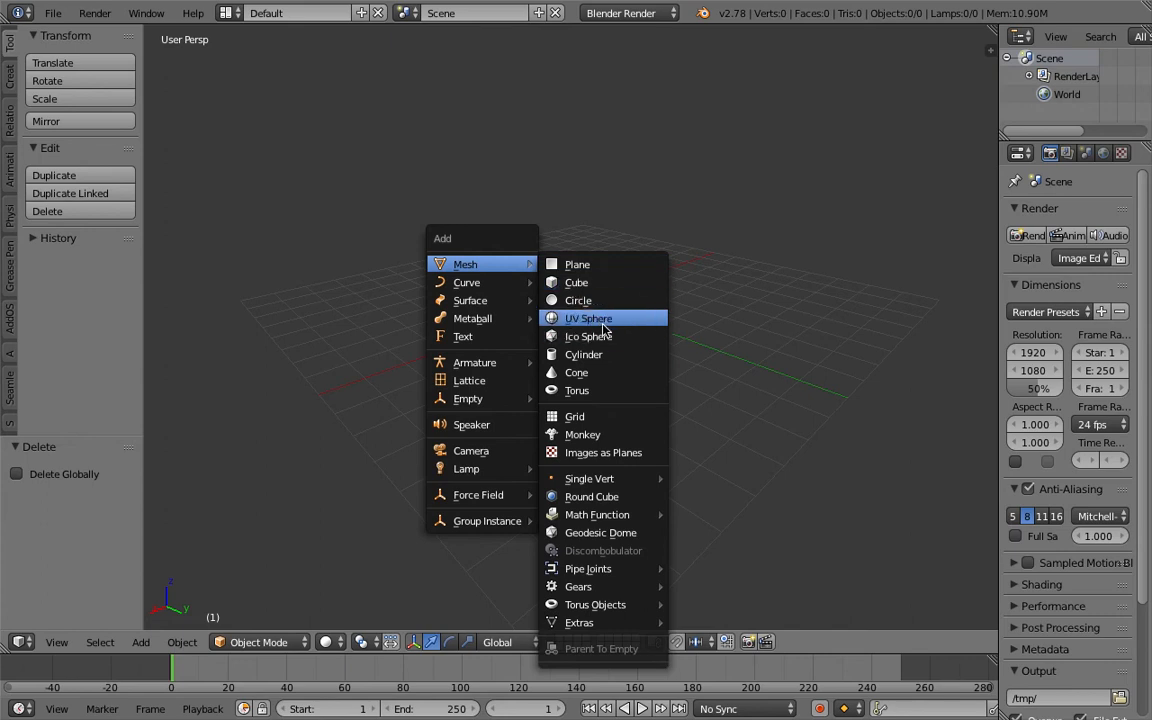
{"action": "left_click", "coordinate": [577, 283]}
{"action": "scroll", "coordinate": [609, 283], "scroll_direction": "up", "scroll_amount": 2}
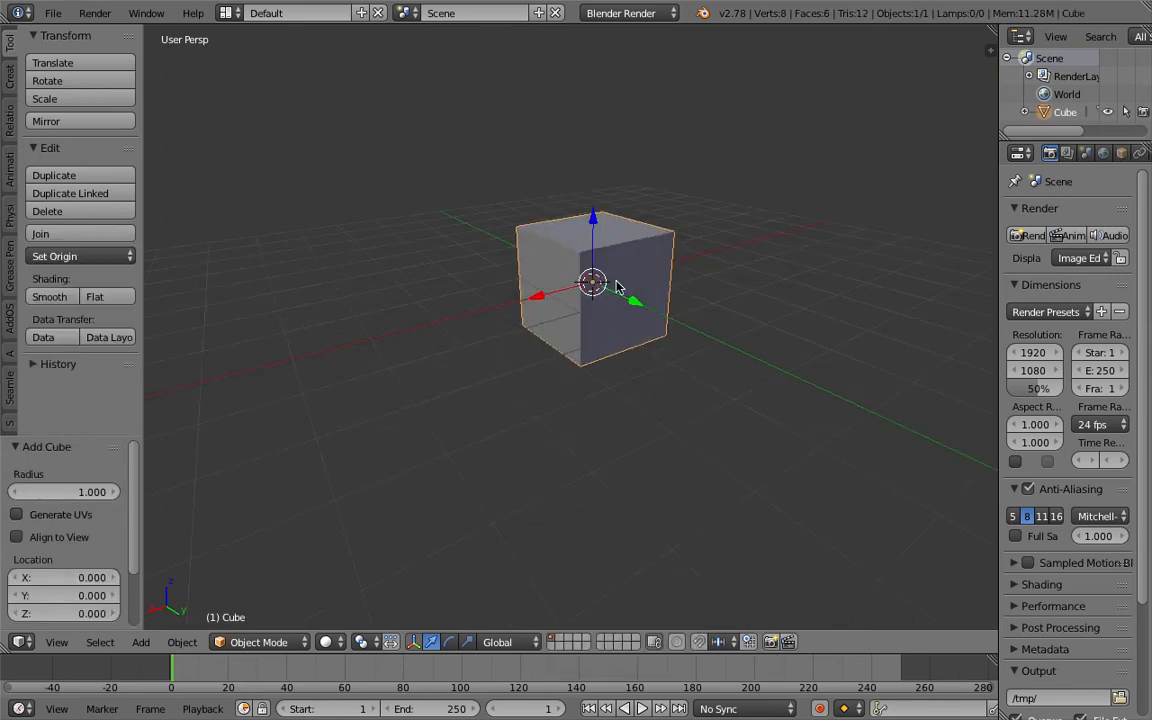
Step: Give the cube a Subdivision Surface modifier and set its level to 1
{"action": "key", "text": "ctrl+2"}
{"action": "scroll", "coordinate": [594, 291], "scroll_direction": "up", "scroll_amount": 4}
{"action": "middle_click_drag", "start_coordinate": [594, 291], "coordinate": [548, 362], "text": "shift"}
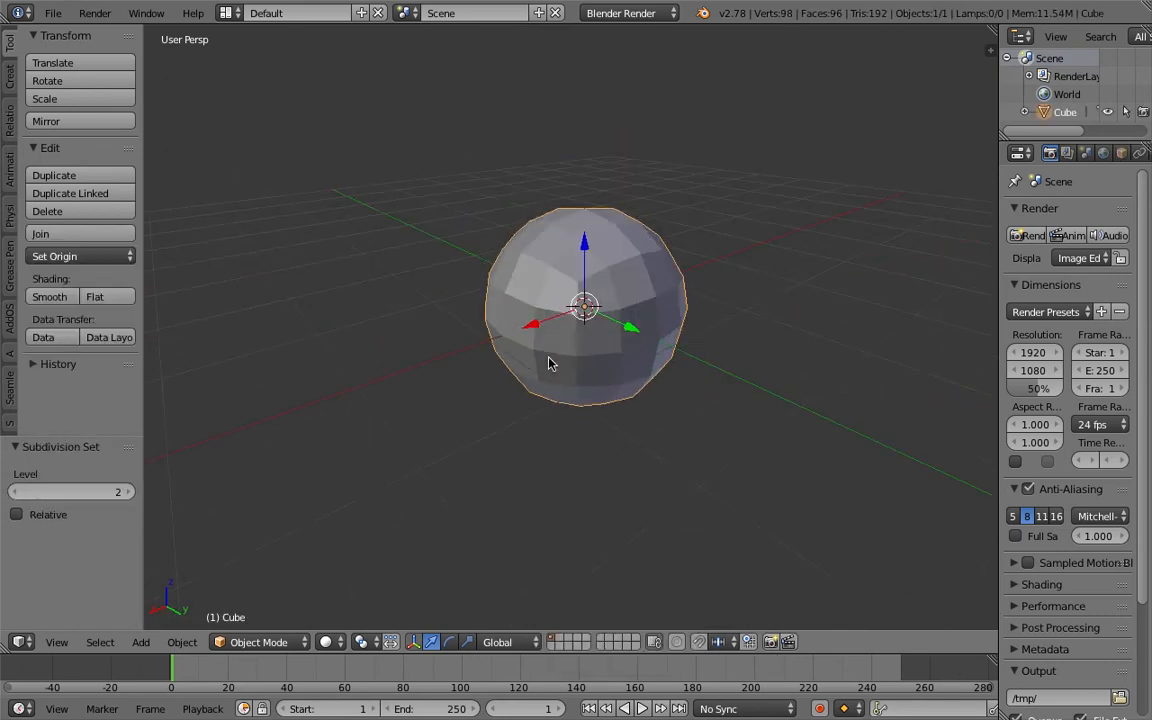
{"action": "key", "text": "alt+1"}
{"action": "key", "text": "1"}
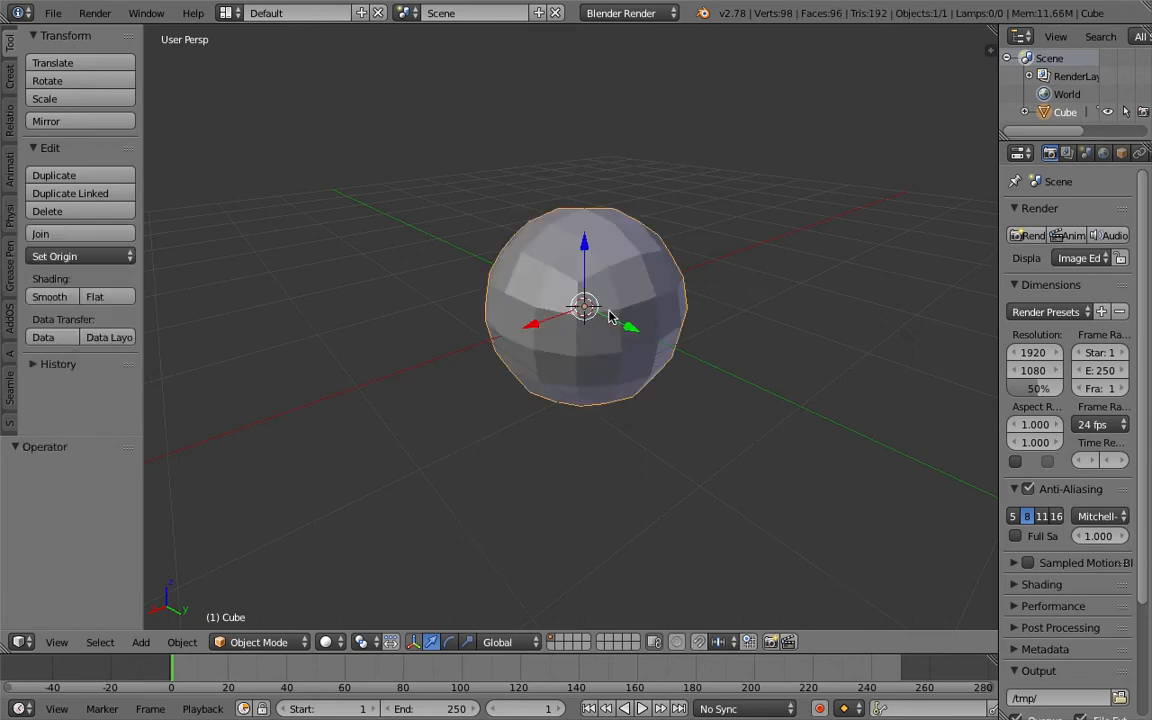
{"action": "key", "text": "ctrl+0"}
{"action": "key", "text": "ctrl+1"}
{"action": "middle_click_drag", "start_coordinate": [607, 281], "coordinate": [597, 273]}
Step: View the cube's base cage in Edit Mode and return to Object Mode
{"action": "key", "text": "Tab"}
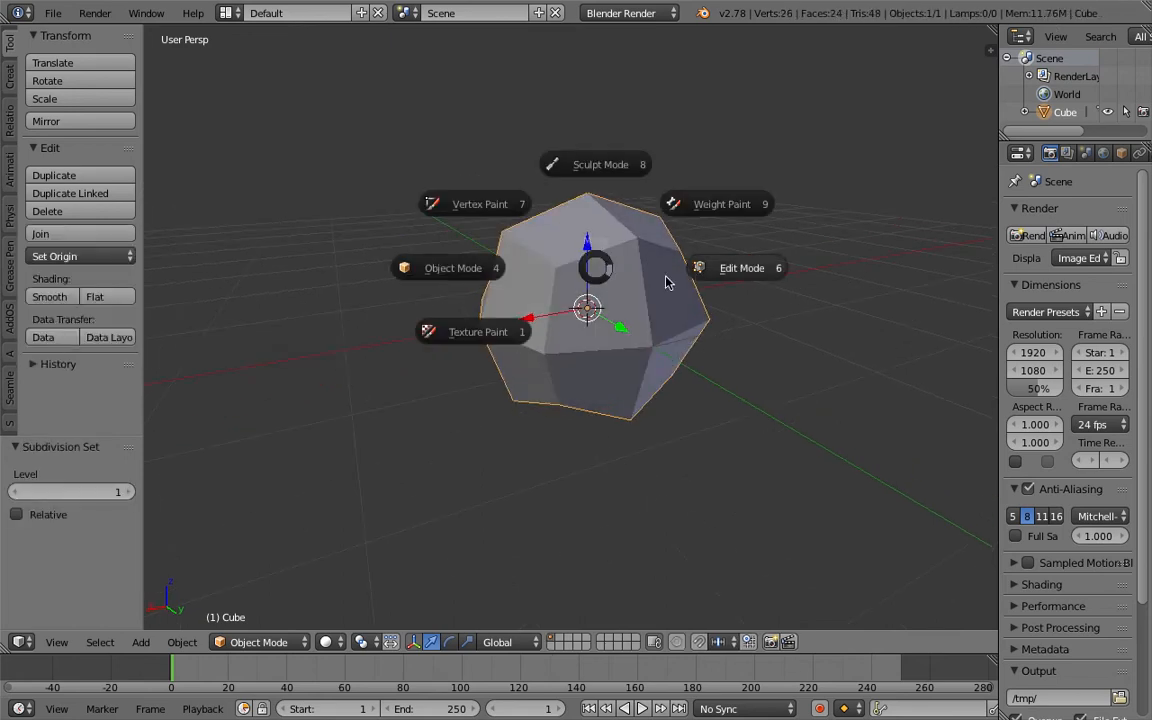
{"action": "left_click", "coordinate": [701, 271]}
{"action": "middle_click_drag", "start_coordinate": [693, 272], "coordinate": [634, 313]}
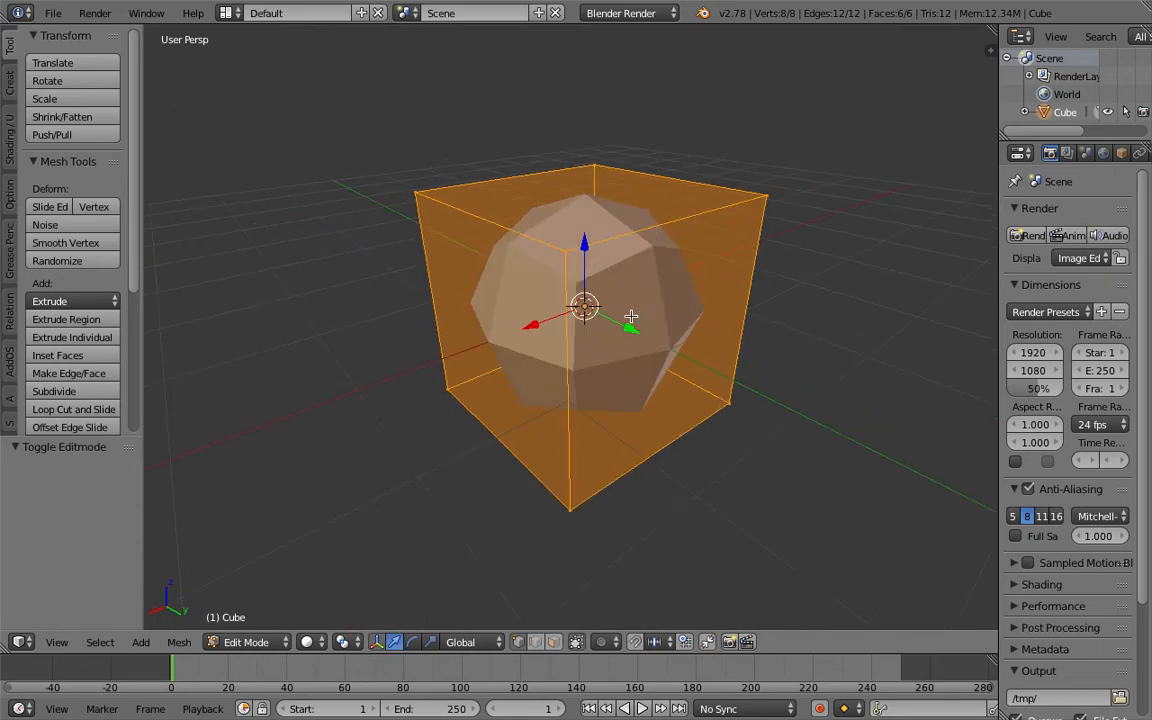
{"action": "key", "text": "Tab"}
{"action": "left_click", "coordinate": [522, 316]}
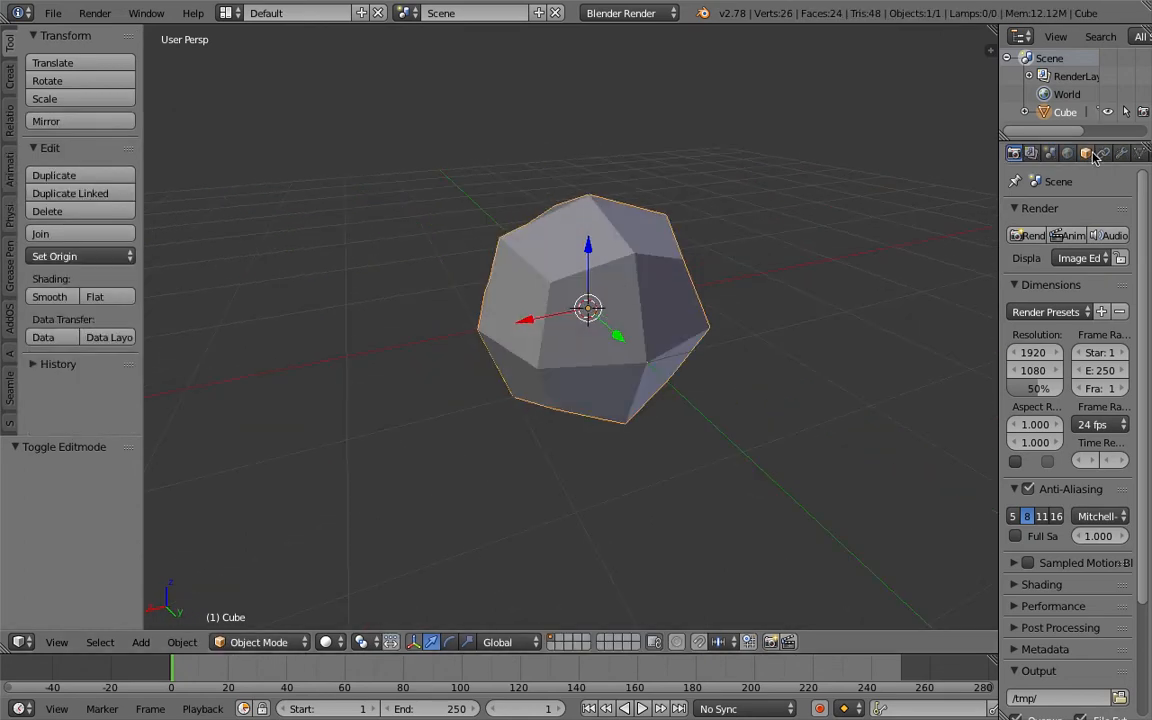
Step: Apply the Subsurf modifier to the cube and enter Edit Mode on the resulting mesh
{"action": "left_click", "coordinate": [1120, 156]}
{"action": "left_click", "coordinate": [1044, 271]}
{"action": "middle_click_drag", "start_coordinate": [654, 243], "coordinate": [642, 242]}
{"action": "key", "text": "Tab"}
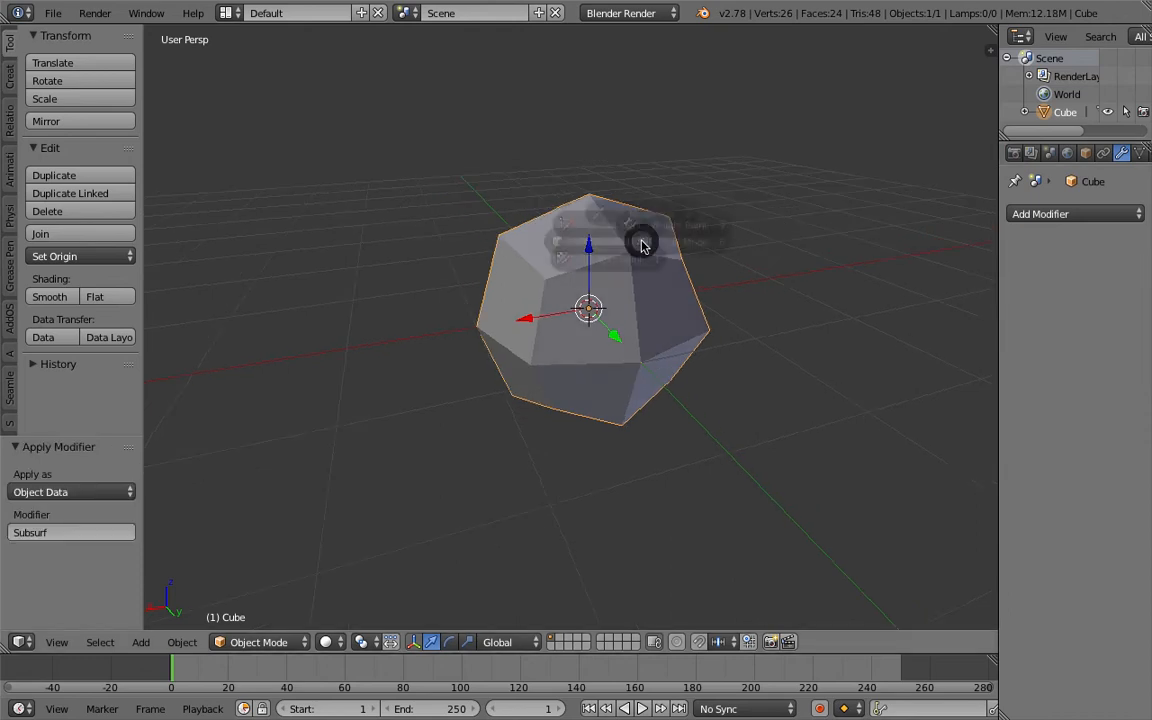
{"action": "left_click", "coordinate": [765, 242]}
{"action": "middle_click_drag", "start_coordinate": [765, 242], "coordinate": [653, 303]}
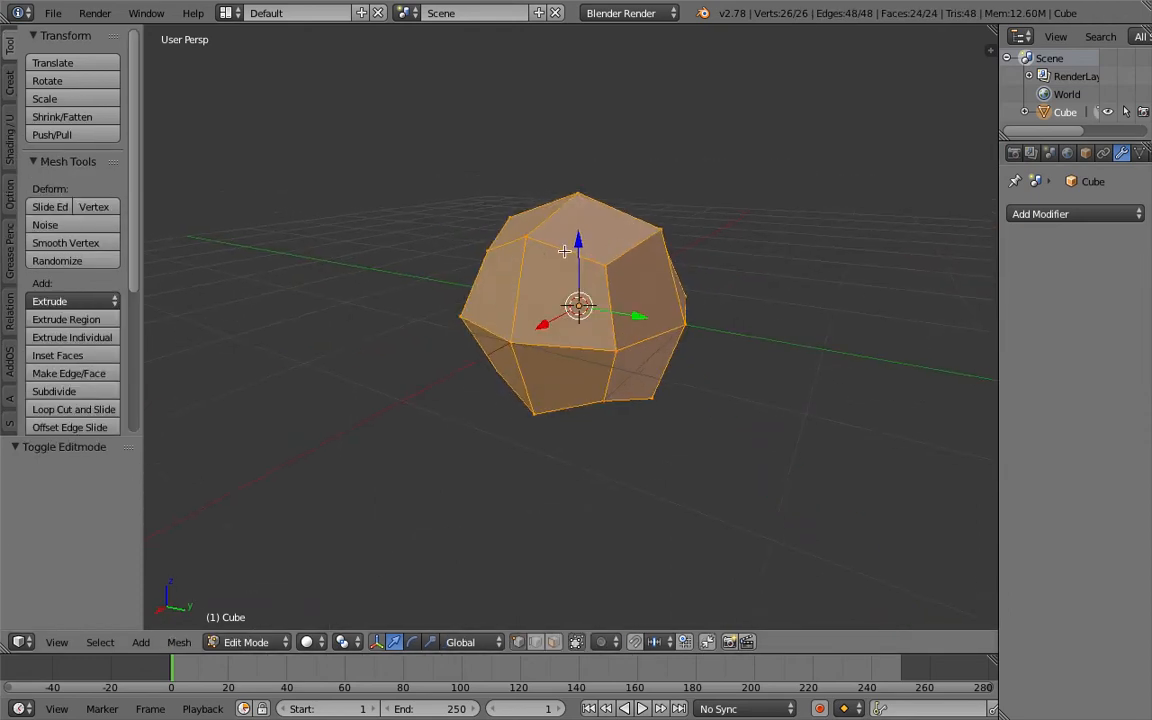
Step: Examine the faces of the subdivided mesh from several sides
{"action": "middle_click_drag", "start_coordinate": [565, 251], "coordinate": [517, 263]}
{"action": "scroll", "coordinate": [549, 277], "scroll_direction": "up", "scroll_amount": 2}
{"action": "middle_click_drag", "start_coordinate": [622, 279], "coordinate": [688, 311]}
{"action": "middle_click_drag", "start_coordinate": [546, 345], "coordinate": [645, 328]}
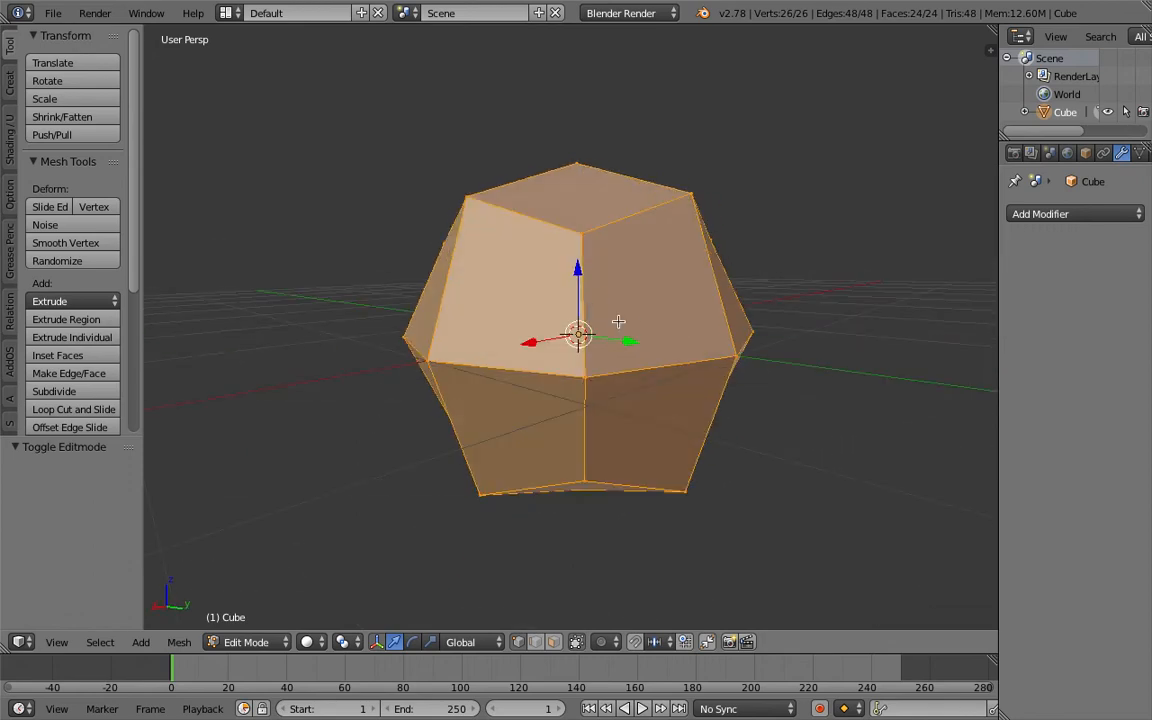
{"action": "scroll", "coordinate": [648, 326], "scroll_direction": "down", "scroll_amount": 3}
{"action": "middle_click_drag", "start_coordinate": [635, 279], "coordinate": [678, 276]}
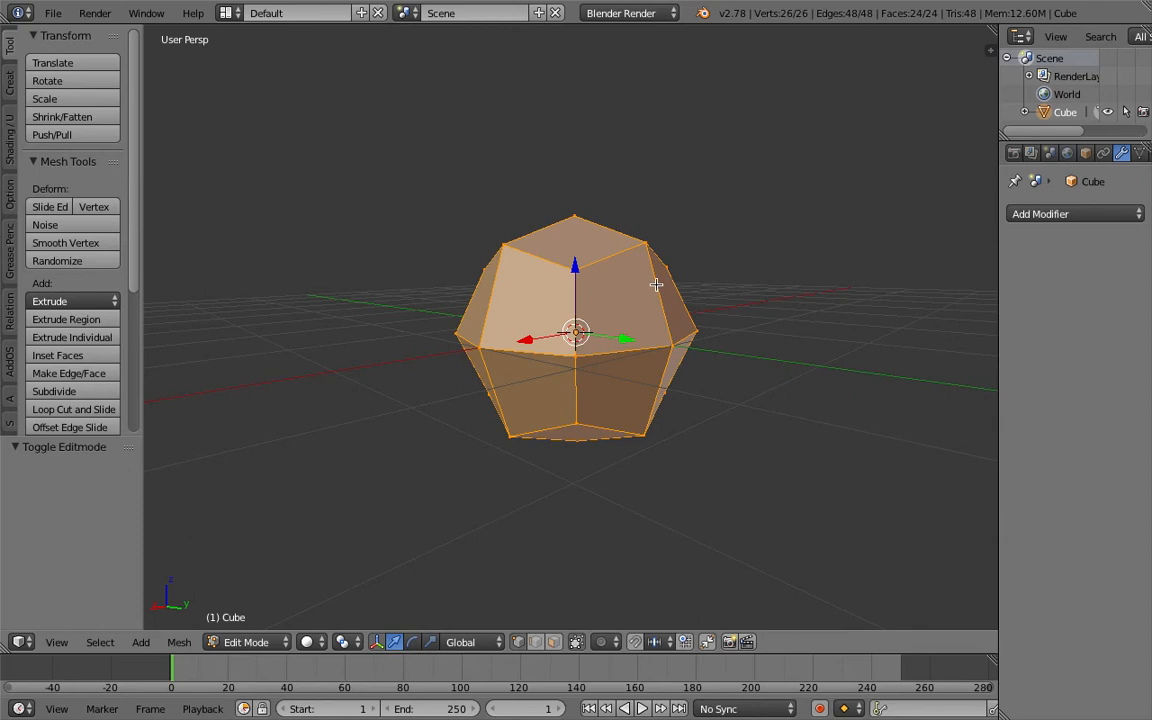
{"action": "middle_click_drag", "start_coordinate": [642, 289], "coordinate": [513, 292]}
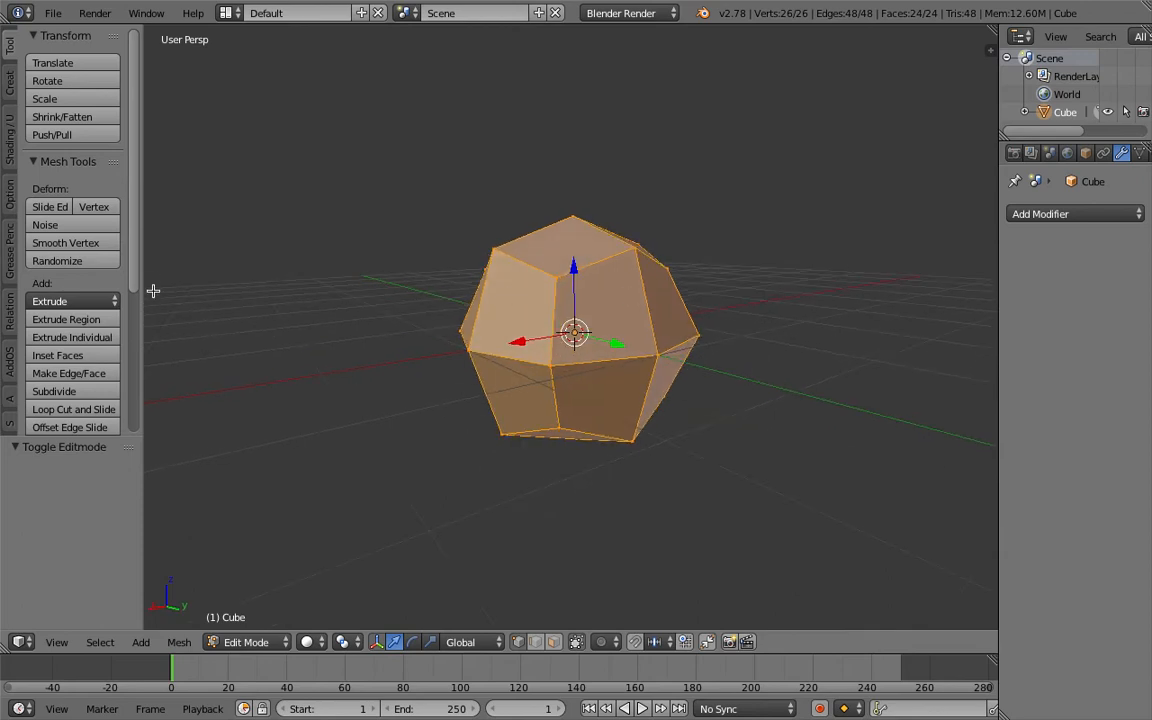
{"action": "left_click_drag", "start_coordinate": [143, 283], "coordinate": [170, 284]}
{"action": "middle_click_drag", "start_coordinate": [618, 279], "coordinate": [669, 287]}
Step: In face selection mode, extrude a single upper side face of the mesh outward by about 0.58
{"action": "left_click", "coordinate": [551, 642]}
{"action": "key", "text": "a"}
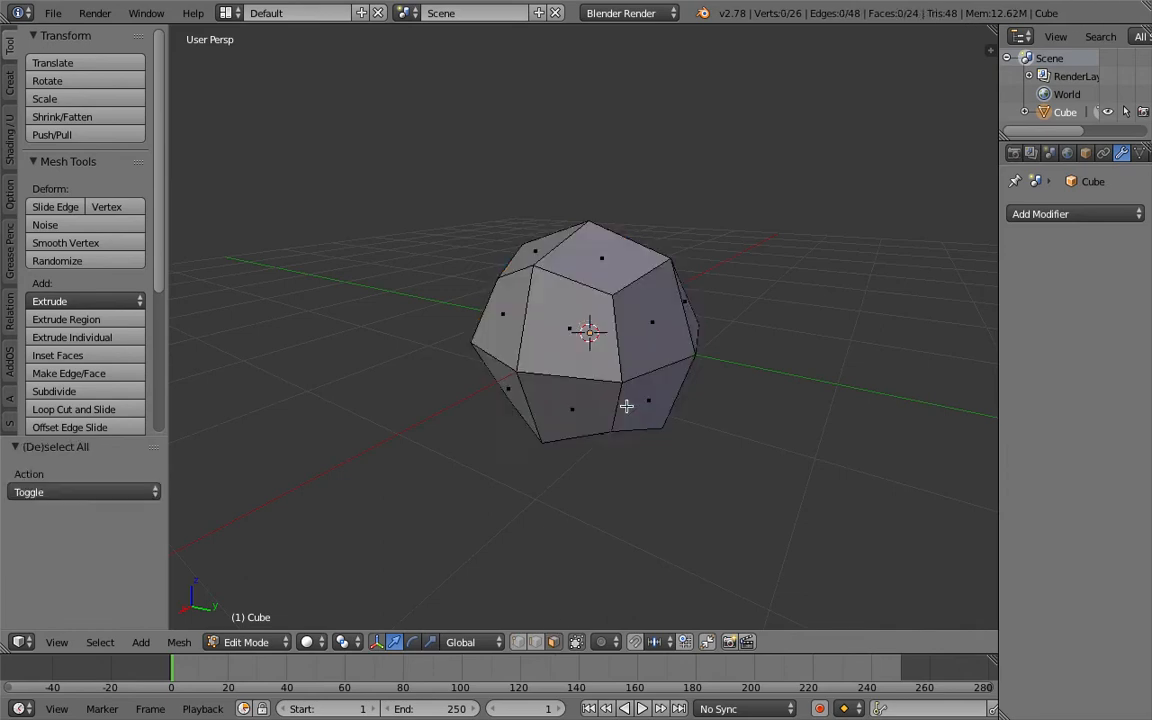
{"action": "key", "text": "a"}
{"action": "right_click", "coordinate": [655, 322]}
{"action": "middle_click_drag", "start_coordinate": [668, 321], "coordinate": [710, 320]}
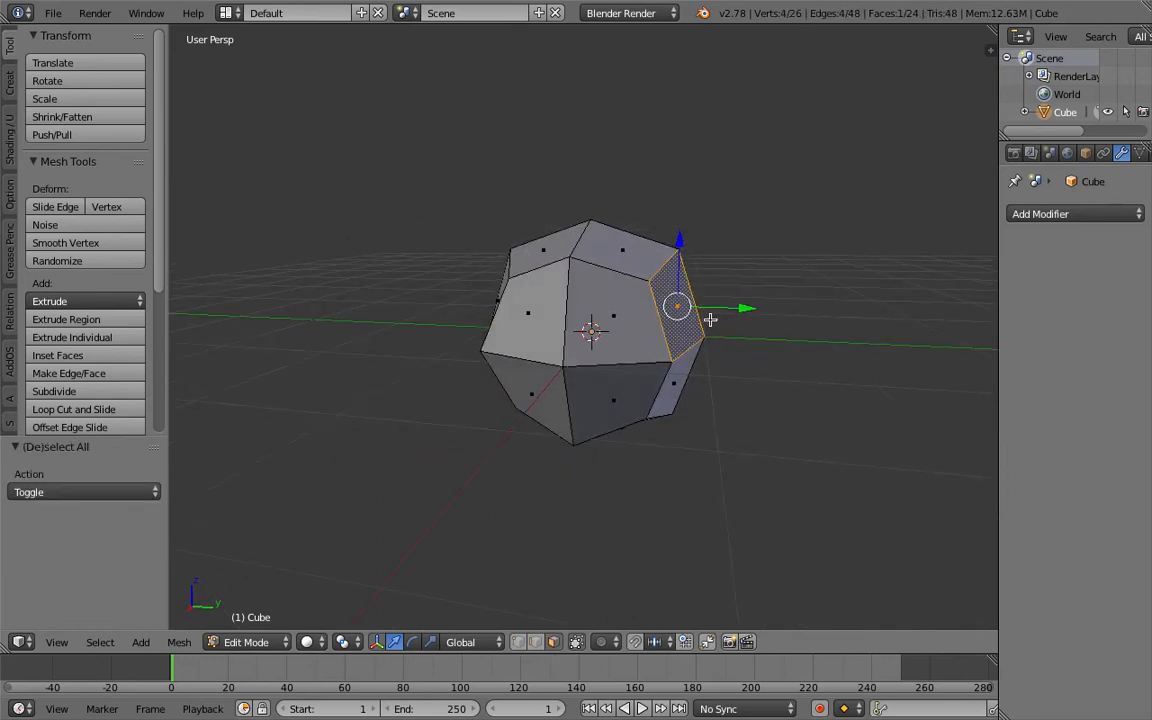
{"action": "middle_click_drag", "start_coordinate": [560, 318], "coordinate": [647, 314]}
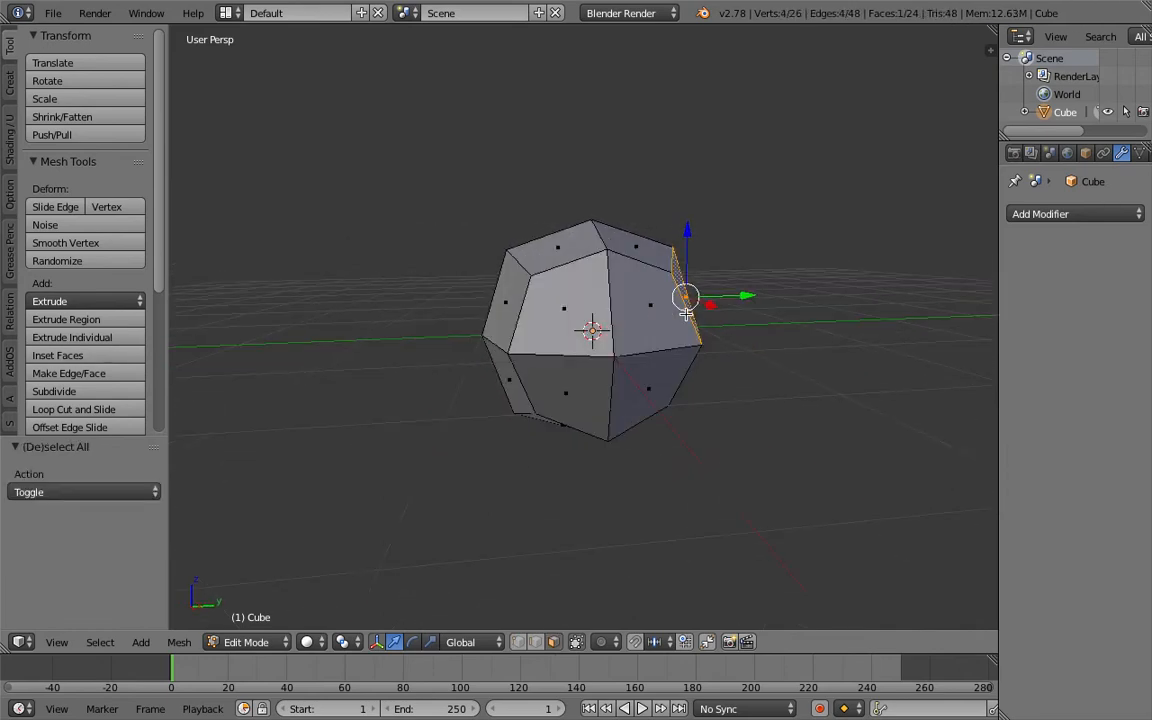
{"action": "key", "text": "e"}
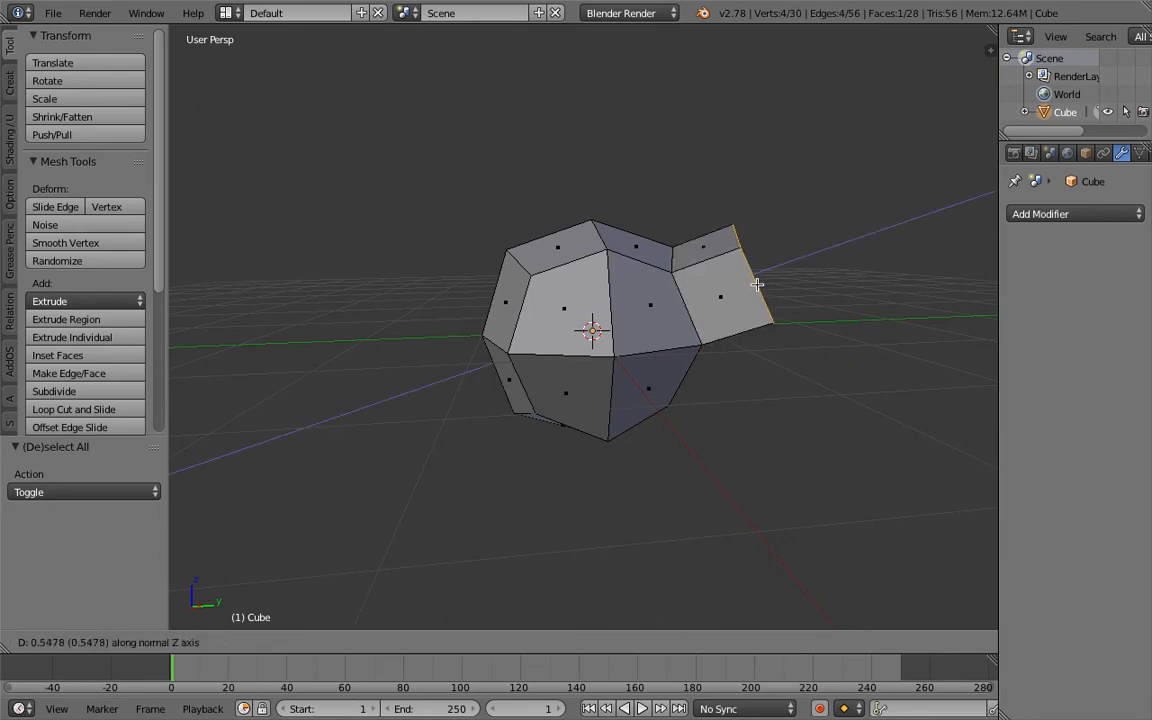
{"action": "left_click", "coordinate": [833, 318]}
Step: Scale the extruded end face down twice, the second time by about 0.75, to form a narrow tip
{"action": "key", "text": "s"}
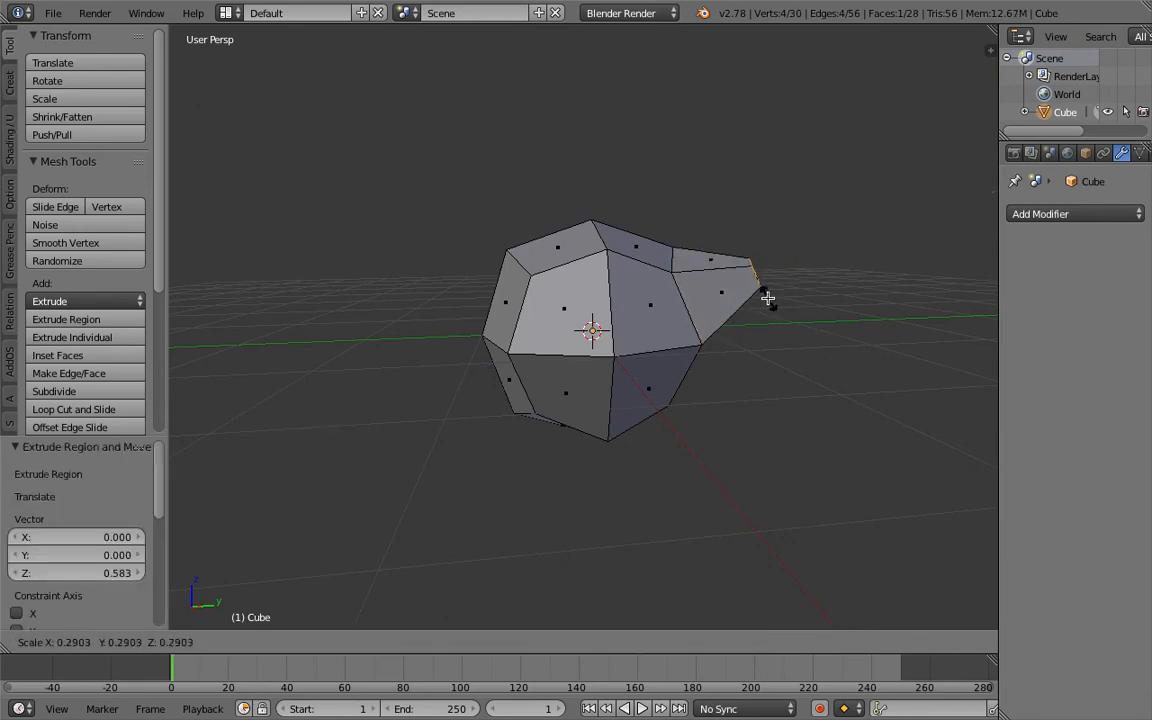
{"action": "left_click", "coordinate": [767, 298]}
{"action": "key", "text": "s"}
{"action": "left_click", "coordinate": [728, 318]}
{"action": "middle_click_drag", "start_coordinate": [728, 318], "coordinate": [638, 323]}
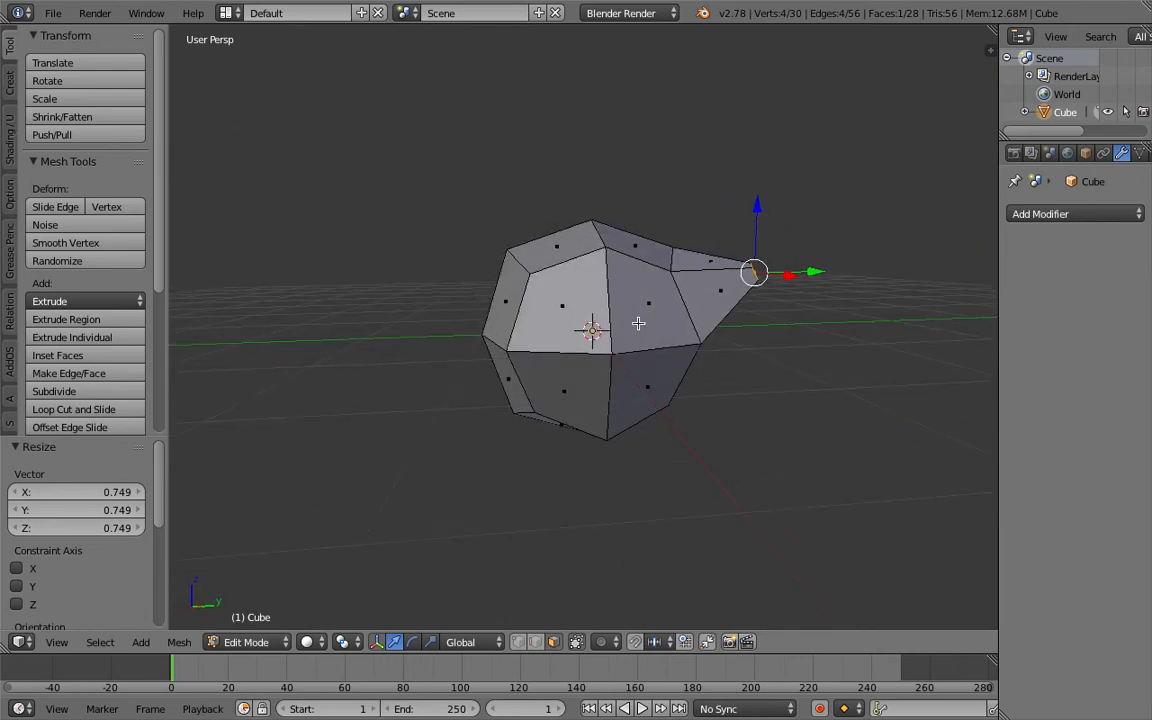
Step: Select three adjacent upper faces and extrude them individually with an offset of about -1.01
{"action": "right_click", "coordinate": [571, 310]}
{"action": "middle_click_drag", "start_coordinate": [555, 327], "coordinate": [578, 340]}
{"action": "right_click", "coordinate": [536, 321], "text": "shift"}
{"action": "right_click", "coordinate": [587, 262], "text": "shift"}
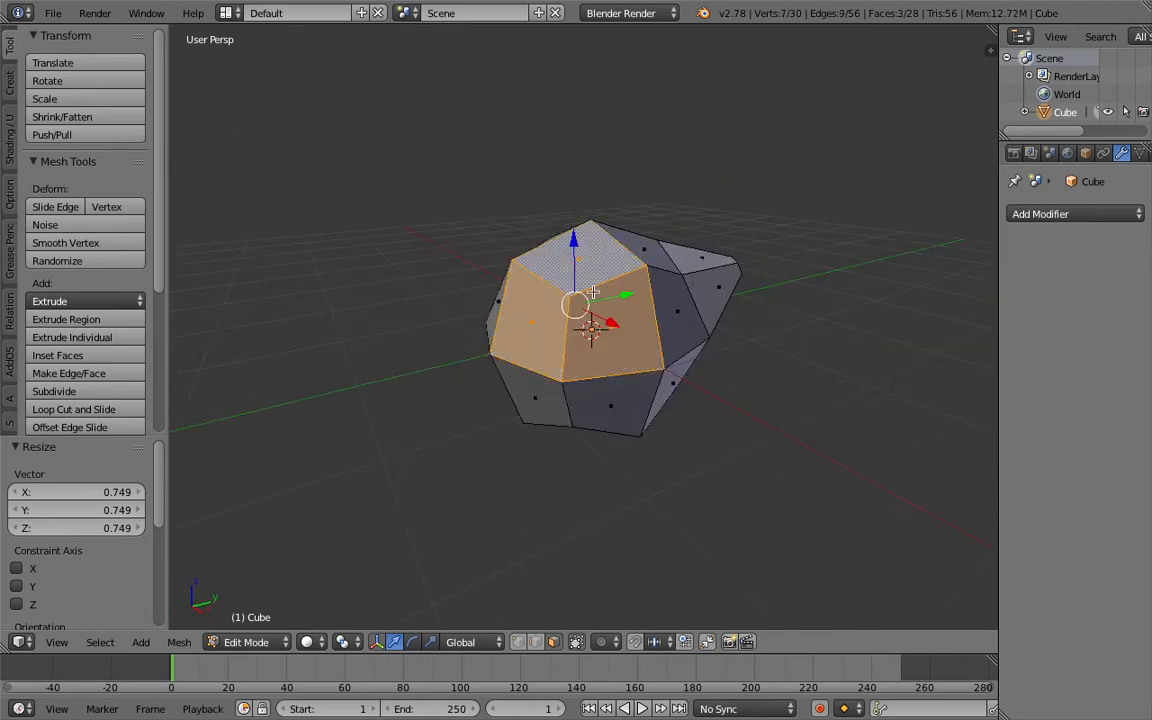
{"action": "middle_click_drag", "start_coordinate": [594, 291], "coordinate": [579, 327]}
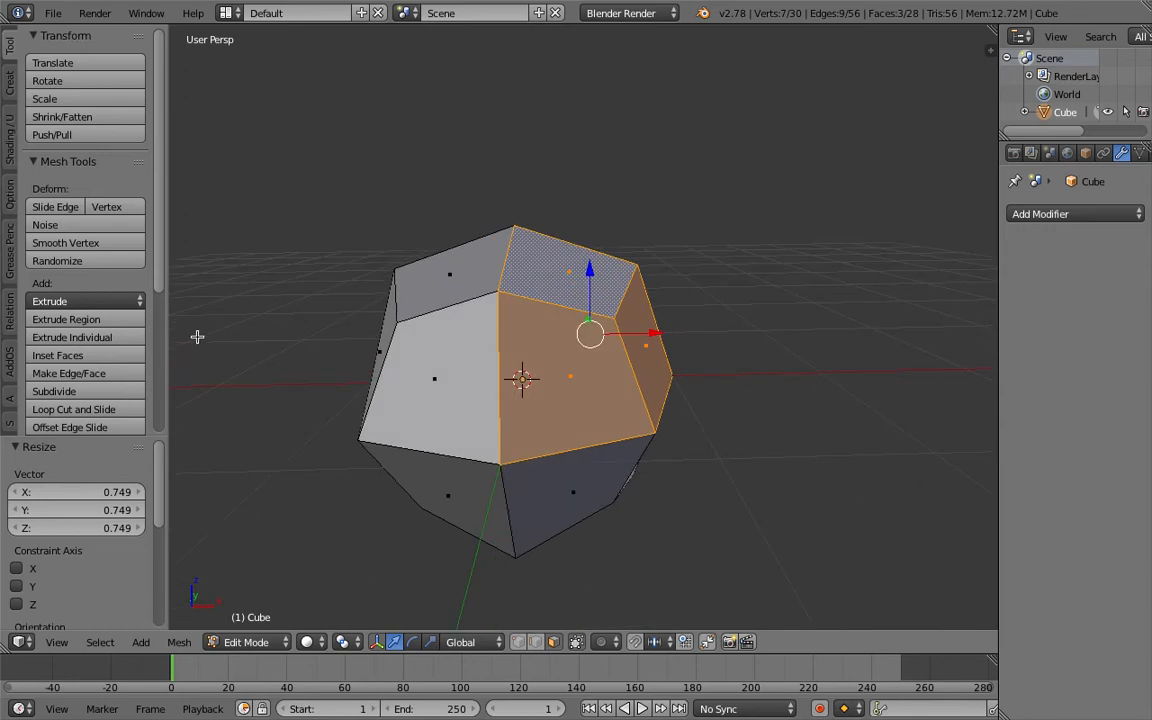
{"action": "middle_click_drag", "start_coordinate": [321, 364], "coordinate": [204, 348]}
{"action": "left_click", "coordinate": [112, 342]}
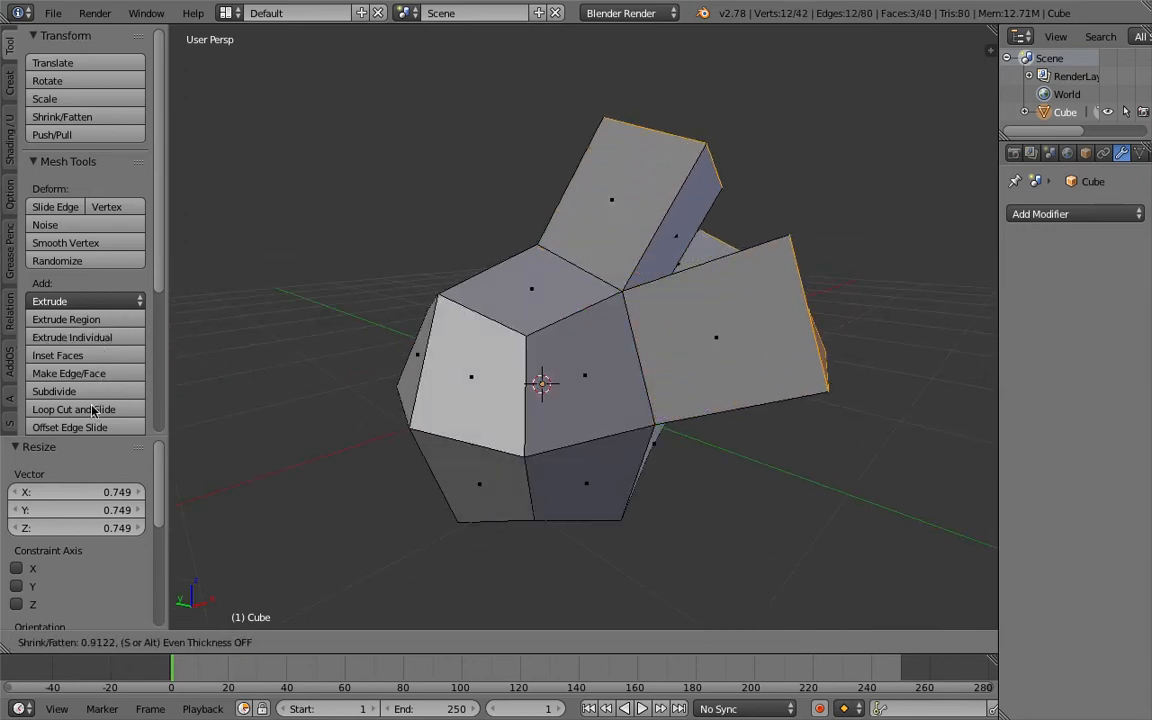
{"action": "left_click", "coordinate": [599, 368]}
{"action": "middle_click_drag", "start_coordinate": [599, 368], "coordinate": [851, 411]}
{"action": "key", "text": "s"}
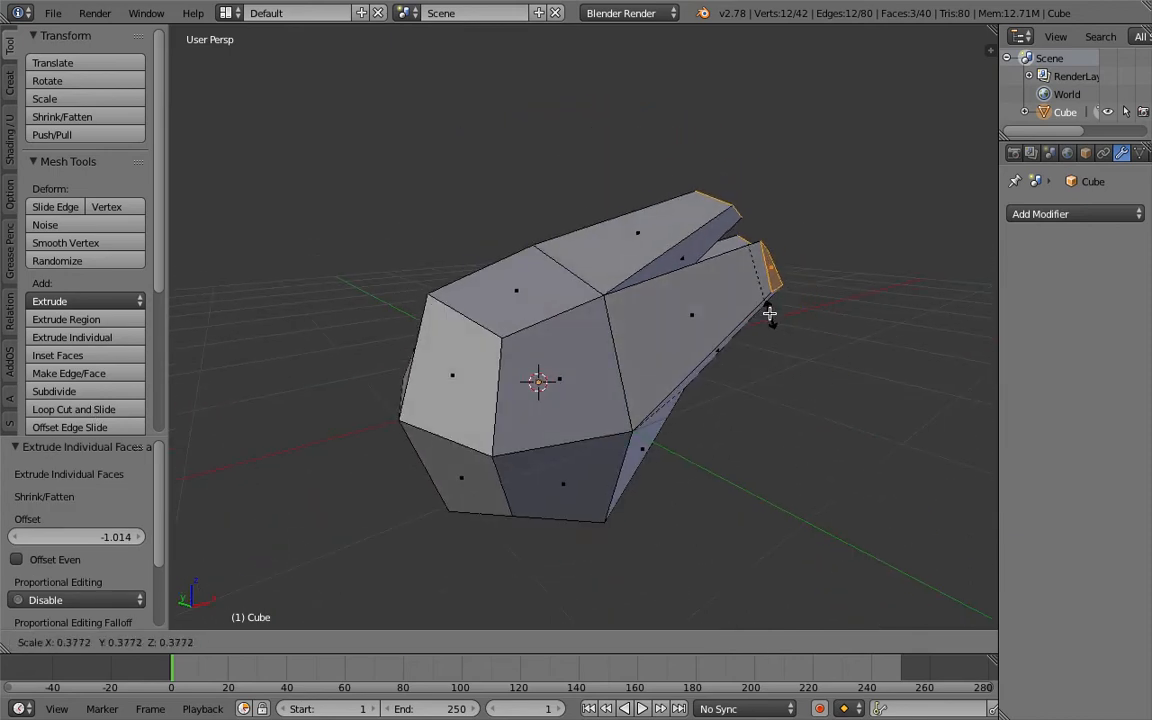
{"action": "right_click", "coordinate": [795, 347]}
{"action": "middle_click_drag", "start_coordinate": [675, 483], "coordinate": [630, 505]}
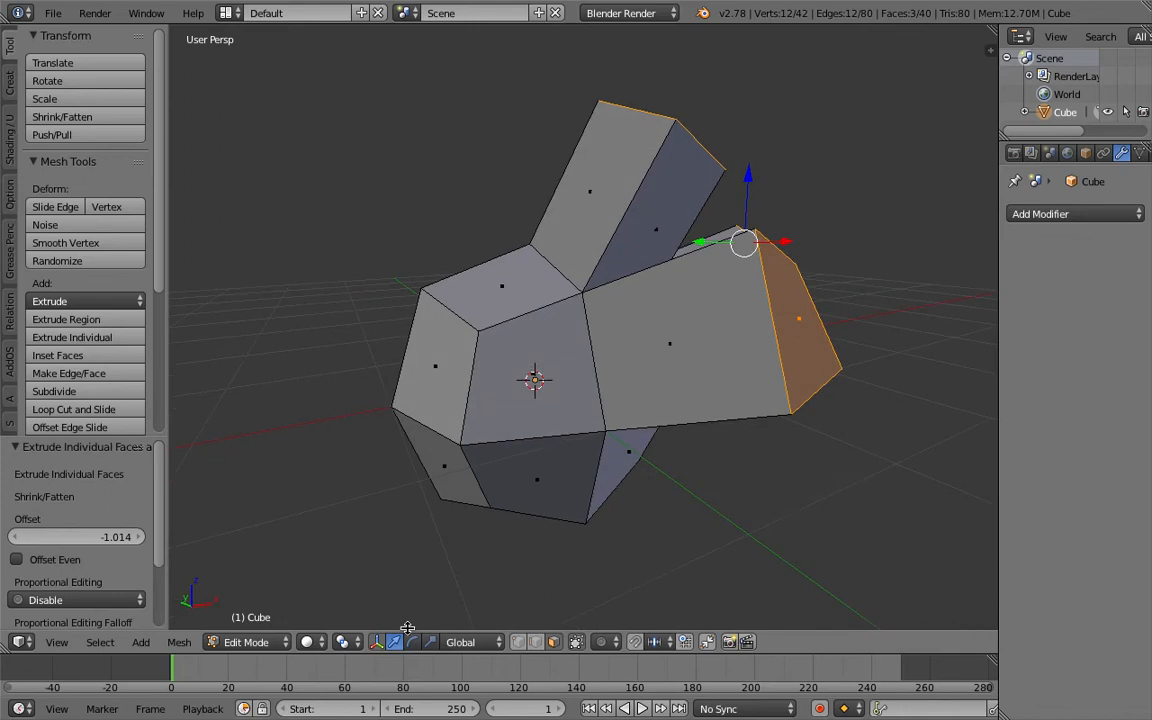
Step: Set the pivot to individual origins and scale the three extruded end faces by about 0.40 and again by about 0.66
{"action": "left_click", "coordinate": [346, 642]}
{"action": "left_click", "coordinate": [390, 582]}
{"action": "key", "text": "s"}
{"action": "left_click", "coordinate": [828, 327]}
{"action": "key", "text": "s"}
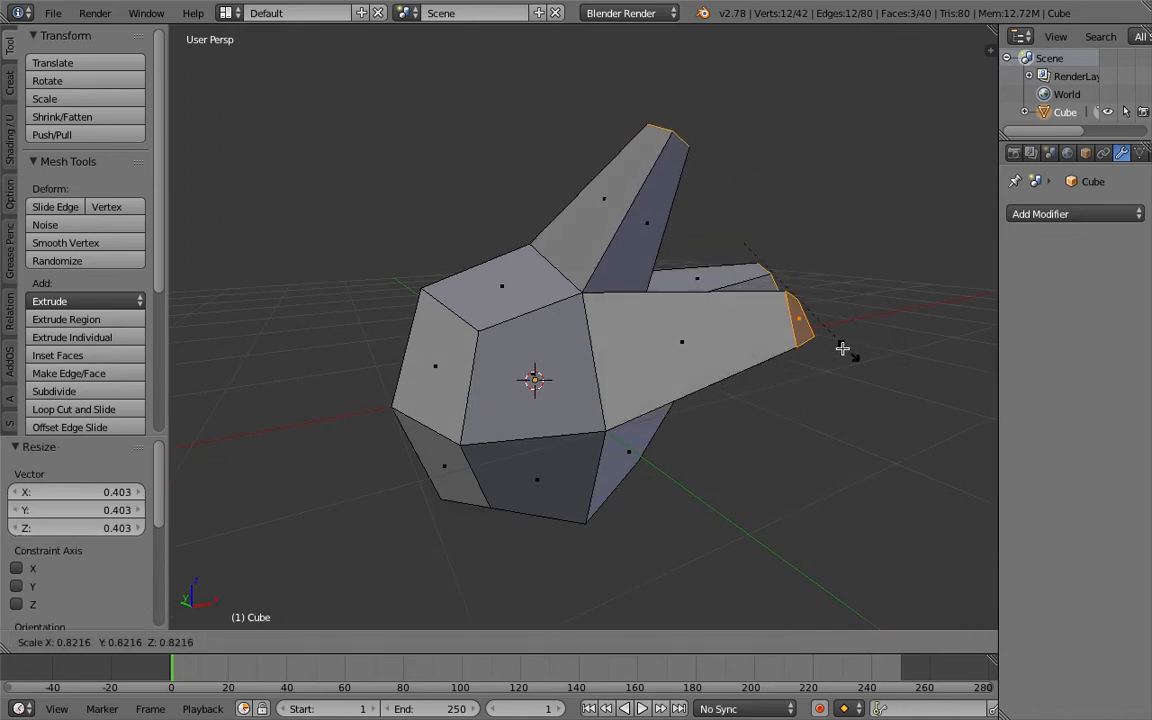
{"action": "left_click", "coordinate": [816, 343]}
Step: Return to Object Mode and delete the extruded cube object
{"action": "mouse_move", "coordinate": [816, 343]}
{"action": "middle_mouse_down"}
{"action": "mouse_move", "coordinate": [617, 381]}
{"action": "mouse_move", "coordinate": [617, 339]}
{"action": "mouse_move", "coordinate": [570, 357]}
{"action": "middle_mouse_up"}
{"action": "key", "text": "ctrl+Tab"}
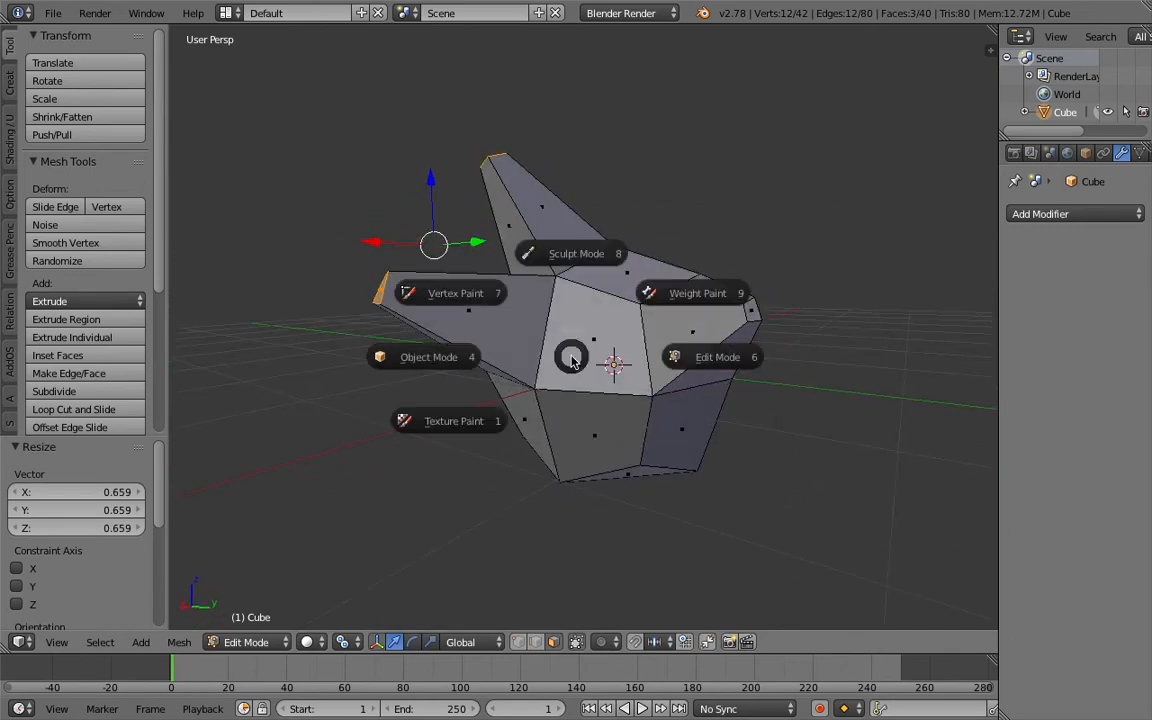
{"action": "left_click", "coordinate": [461, 358]}
{"action": "middle_click_drag", "start_coordinate": [463, 359], "coordinate": [757, 370]}
{"action": "middle_click_drag", "start_coordinate": [612, 360], "coordinate": [560, 310]}
{"action": "key", "text": "x"}
{"action": "left_click", "coordinate": [578, 355]}
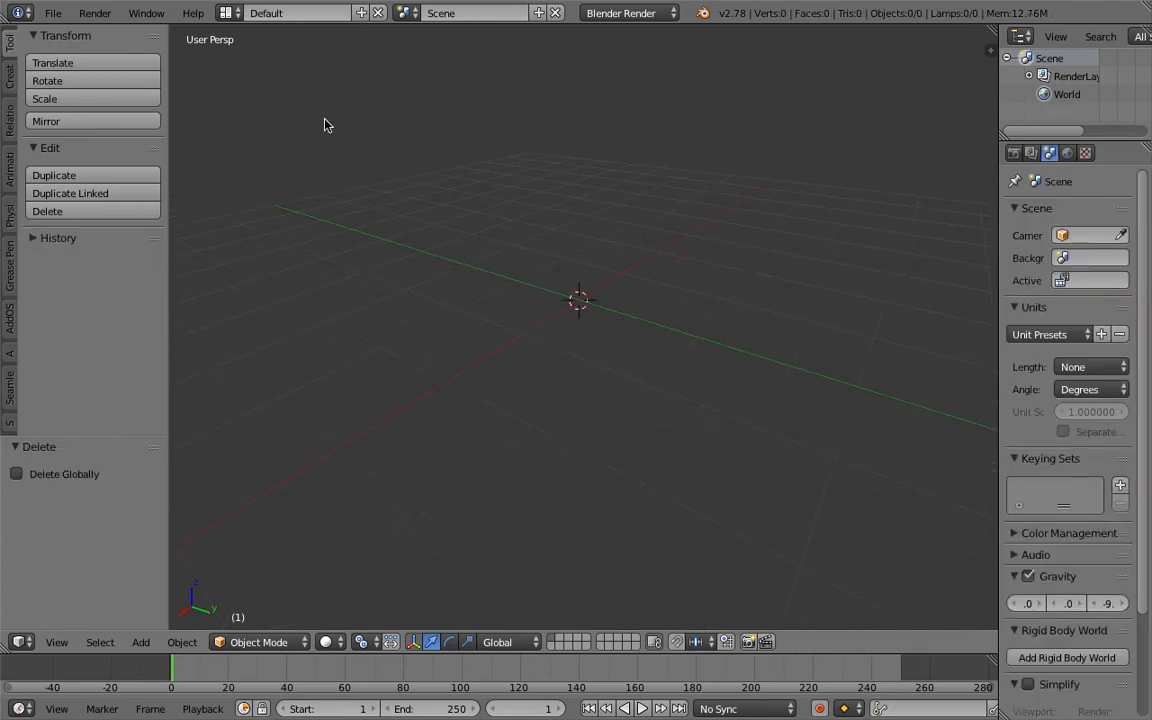
Step: Switch to the Compositing screen layout and create a new Sverchok node tree
{"action": "left_click", "coordinate": [227, 12]}
{"action": "left_click", "coordinate": [260, 72]}
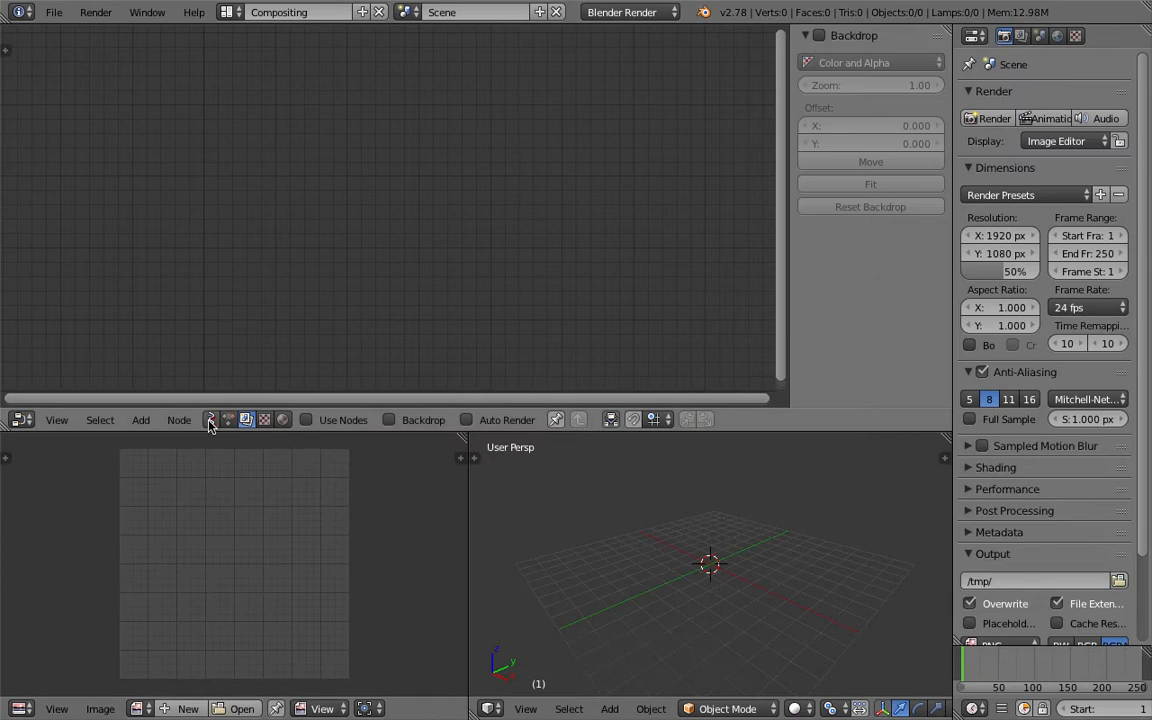
{"action": "left_click", "coordinate": [210, 420]}
{"action": "left_click", "coordinate": [385, 420]}
Step: Add a Plane MK2 node to the node tree
{"action": "key", "text": "shift+a"}
{"action": "left_click", "coordinate": [256, 208]}
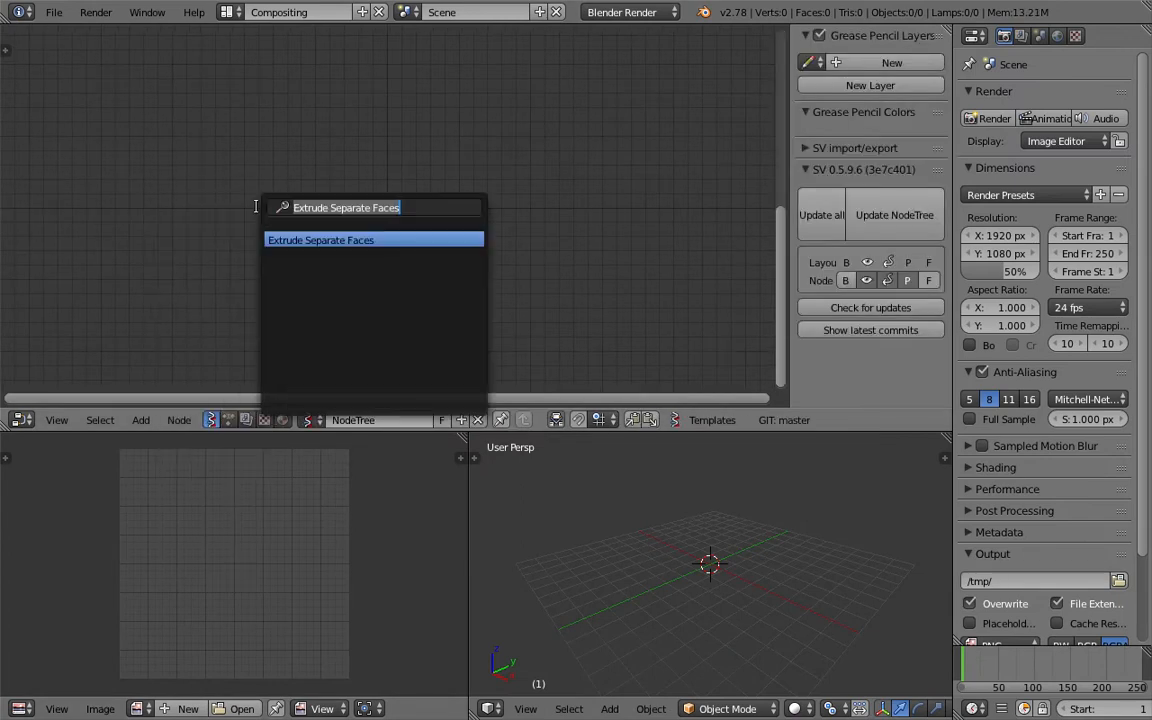
{"action": "type", "text": "plane"}
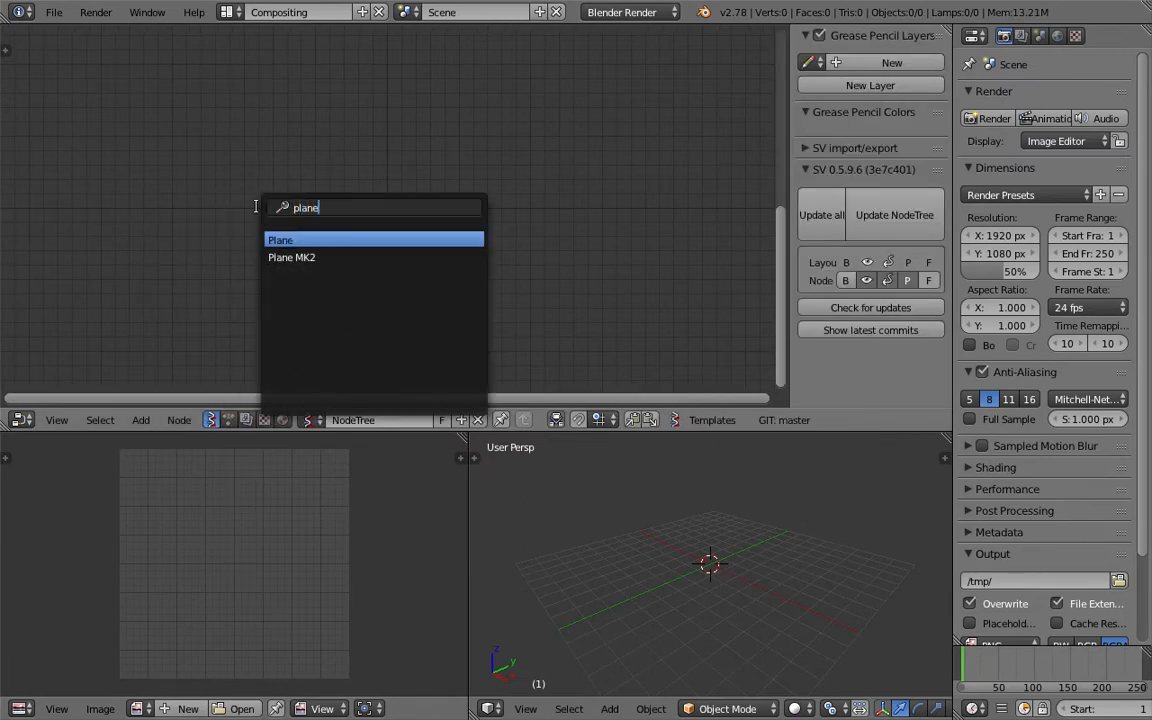
{"action": "key", "text": "Down"}
{"action": "key", "text": "Return"}
{"action": "left_click", "coordinate": [251, 158]}
Step: Save the scene to the Desktop folder as poke_001.blend
{"action": "left_click", "coordinate": [54, 12]}
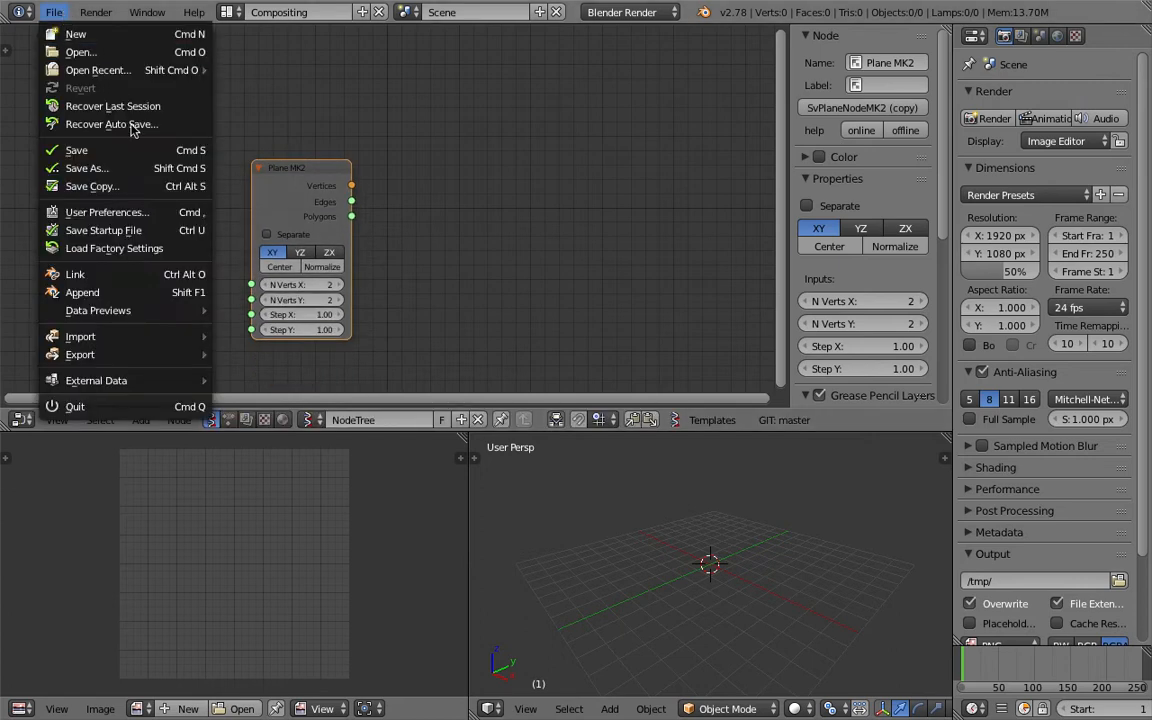
{"action": "left_click", "coordinate": [132, 149]}
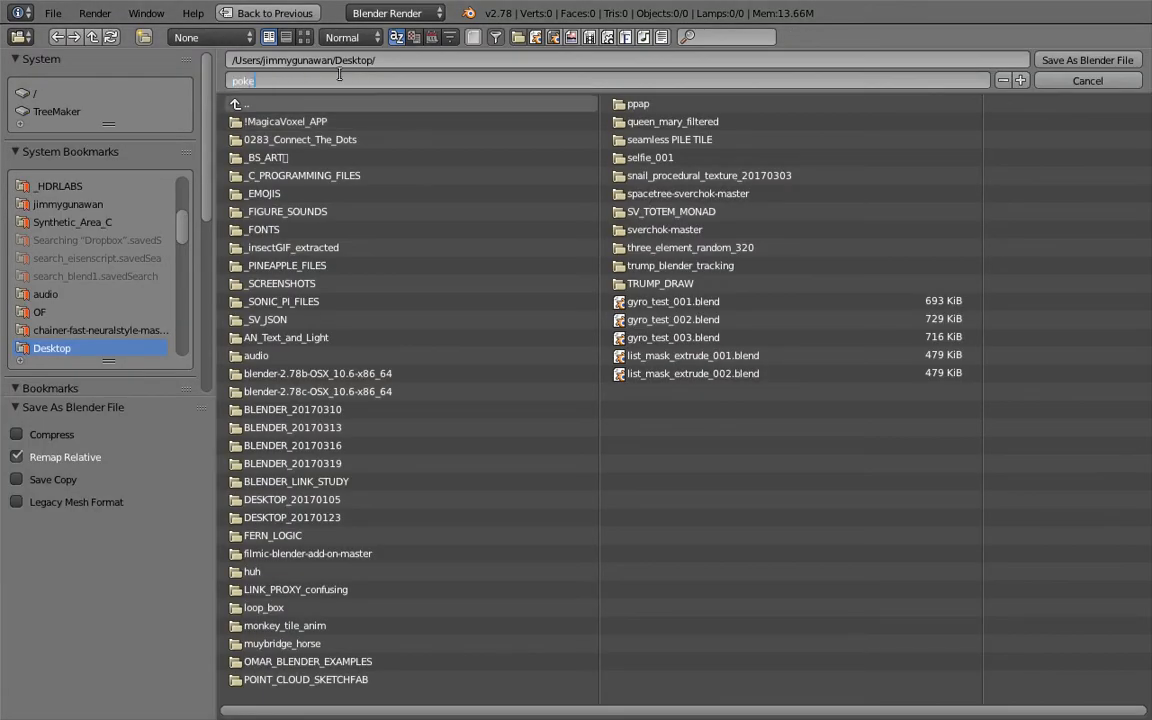
{"action": "type", "text": "poke_001"}
{"action": "key", "text": "Return"}
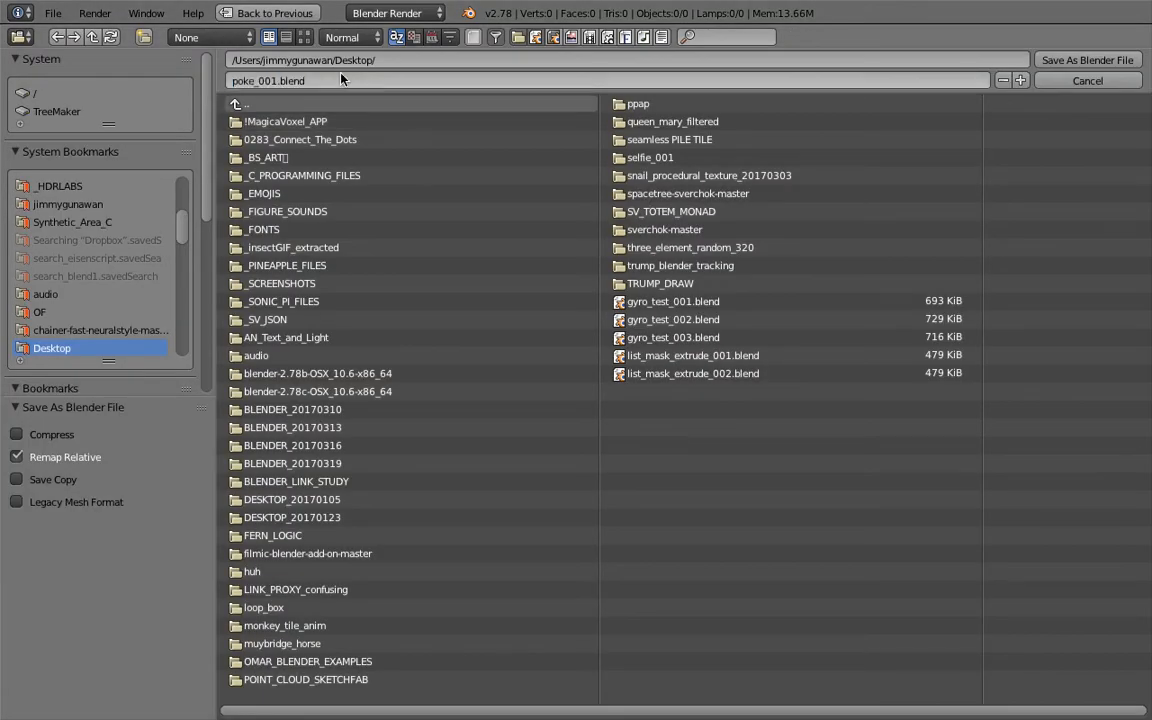
{"action": "left_click", "coordinate": [1058, 58]}
Step: Extend the 3D view over the image editor area and collapse the node editor's properties region
{"action": "left_click_drag", "start_coordinate": [466, 438], "coordinate": [231, 463]}
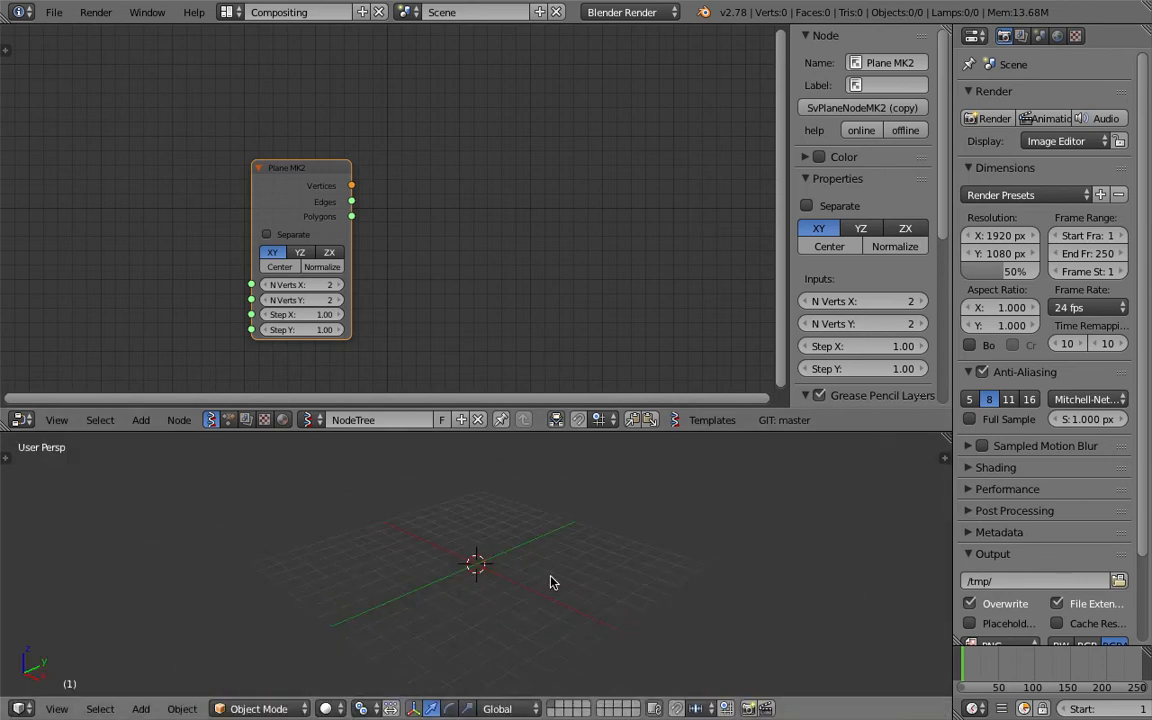
{"action": "left_click_drag", "start_coordinate": [788, 231], "coordinate": [1016, 217]}
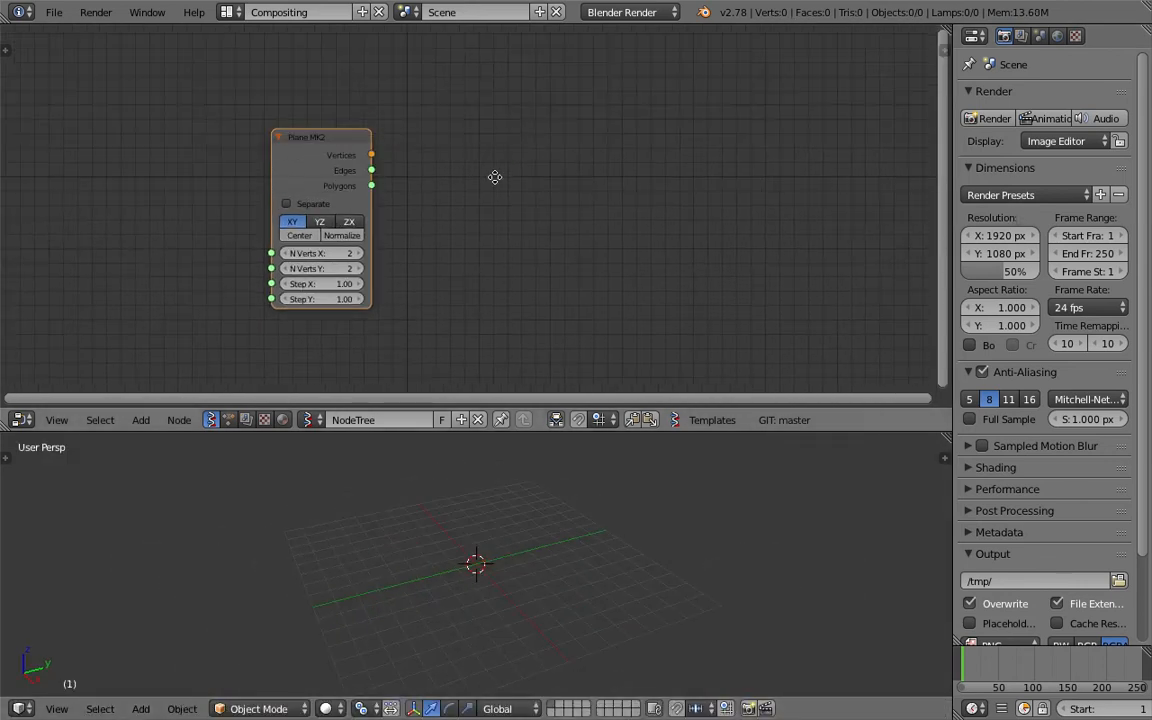
Step: Add a Viewer Draw node and connect the Plane node's Vertices and Polygons outputs to its vertices and edg_pol inputs
{"action": "key", "text": "ctrl+f"}
{"action": "key", "text": "BackSpace"}
{"action": "type", "text": "view"}
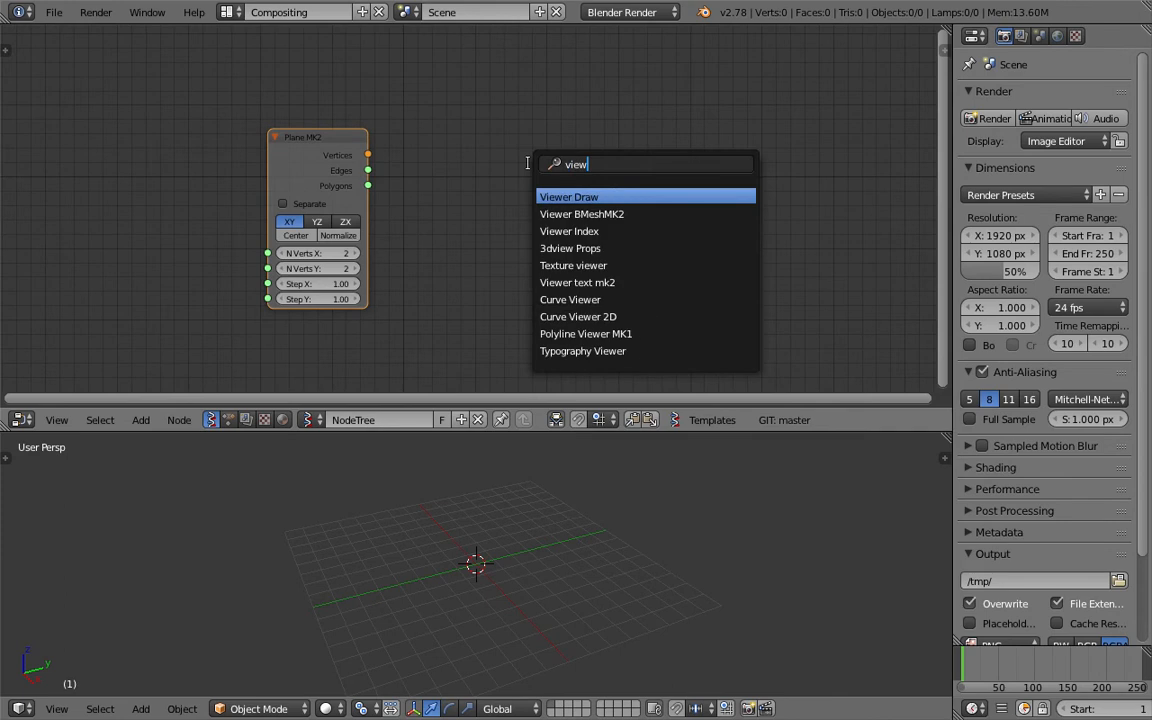
{"action": "left_click", "coordinate": [617, 196]}
{"action": "left_click", "coordinate": [637, 101]}
{"action": "left_click_drag", "start_coordinate": [368, 155], "coordinate": [632, 225]}
{"action": "left_click_drag", "start_coordinate": [368, 186], "coordinate": [632, 241]}
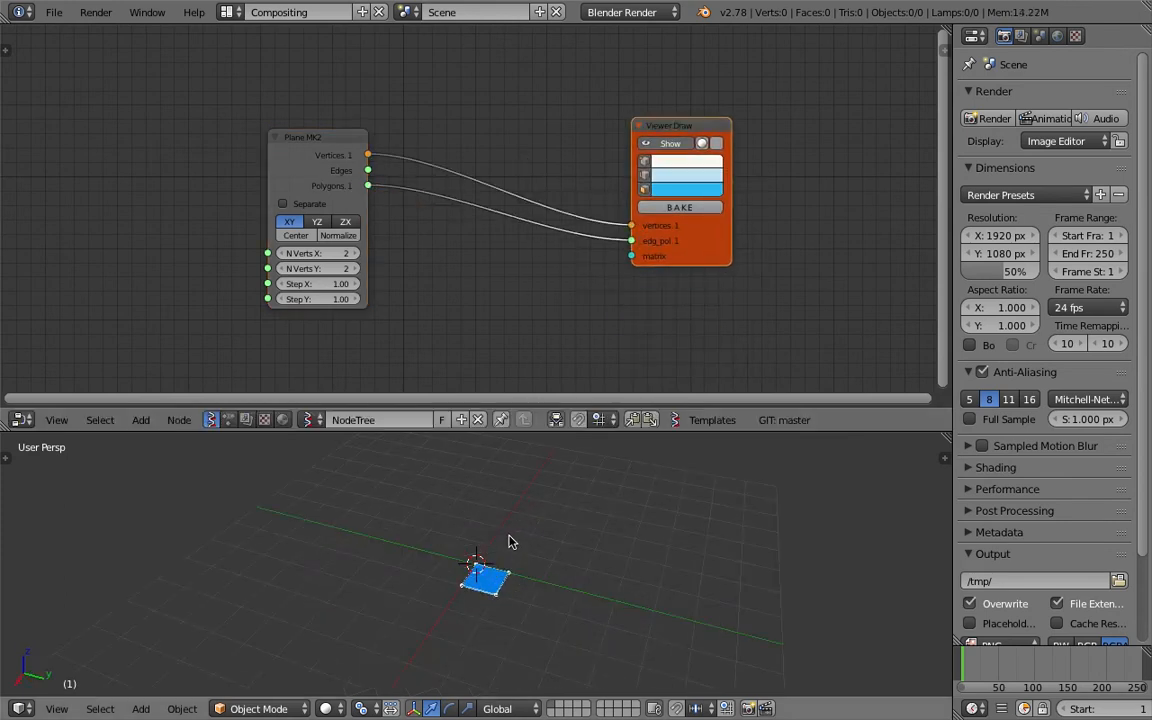
Step: Center the plane on the origin and set its N Verts X and N Verts Y to 5
{"action": "left_click", "coordinate": [300, 240]}
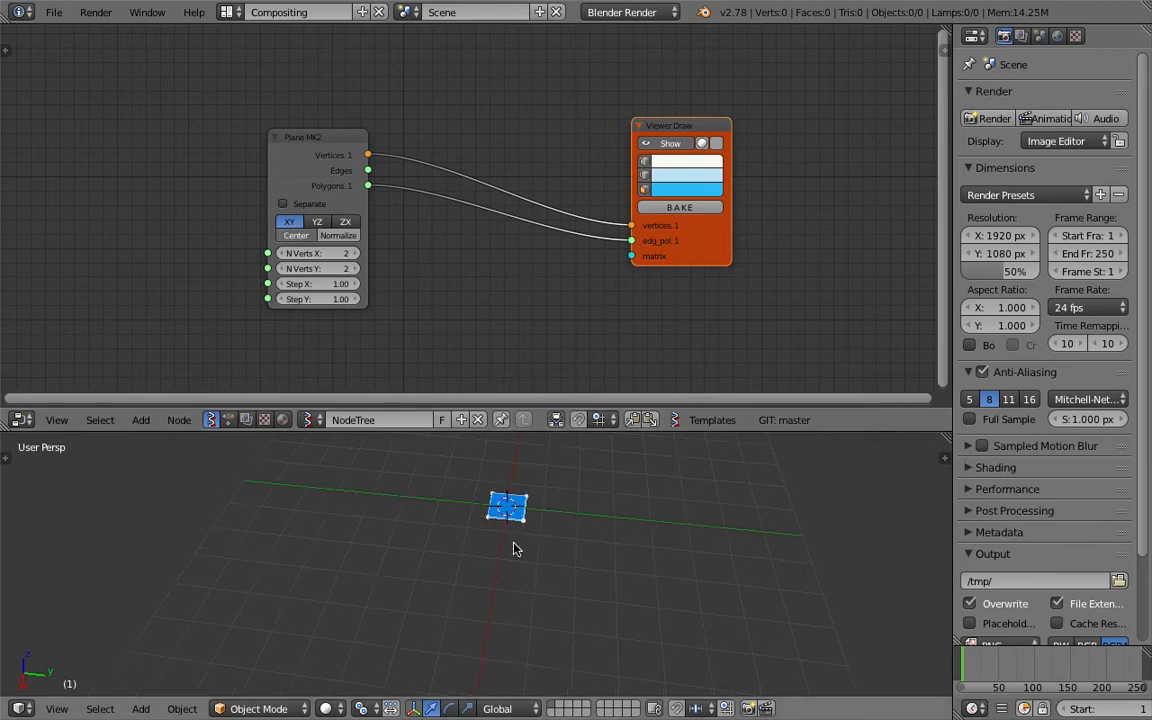
{"action": "middle_click_drag", "start_coordinate": [514, 546], "coordinate": [528, 544]}
{"action": "left_click_drag", "start_coordinate": [353, 253], "coordinate": [378, 268]}
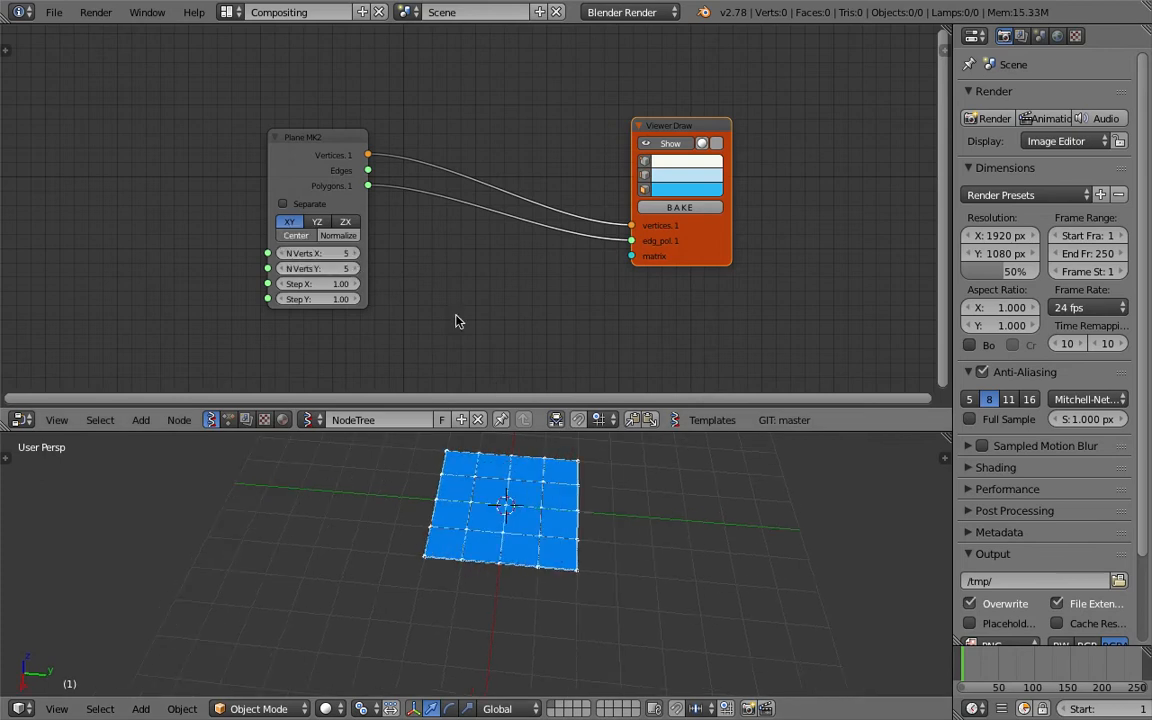
{"action": "middle_click_drag", "start_coordinate": [650, 512], "coordinate": [583, 523]}
Step: Enlarge the 3D view and examine the subdivided plane from several angles
{"action": "left_click_drag", "start_coordinate": [626, 432], "coordinate": [625, 328]}
{"action": "middle_click_drag", "start_coordinate": [625, 458], "coordinate": [762, 443]}
{"action": "left_click", "coordinate": [760, 445]}
{"action": "scroll", "coordinate": [670, 448], "scroll_direction": "up", "scroll_amount": 1}
{"action": "middle_click_drag", "start_coordinate": [668, 473], "coordinate": [659, 517]}
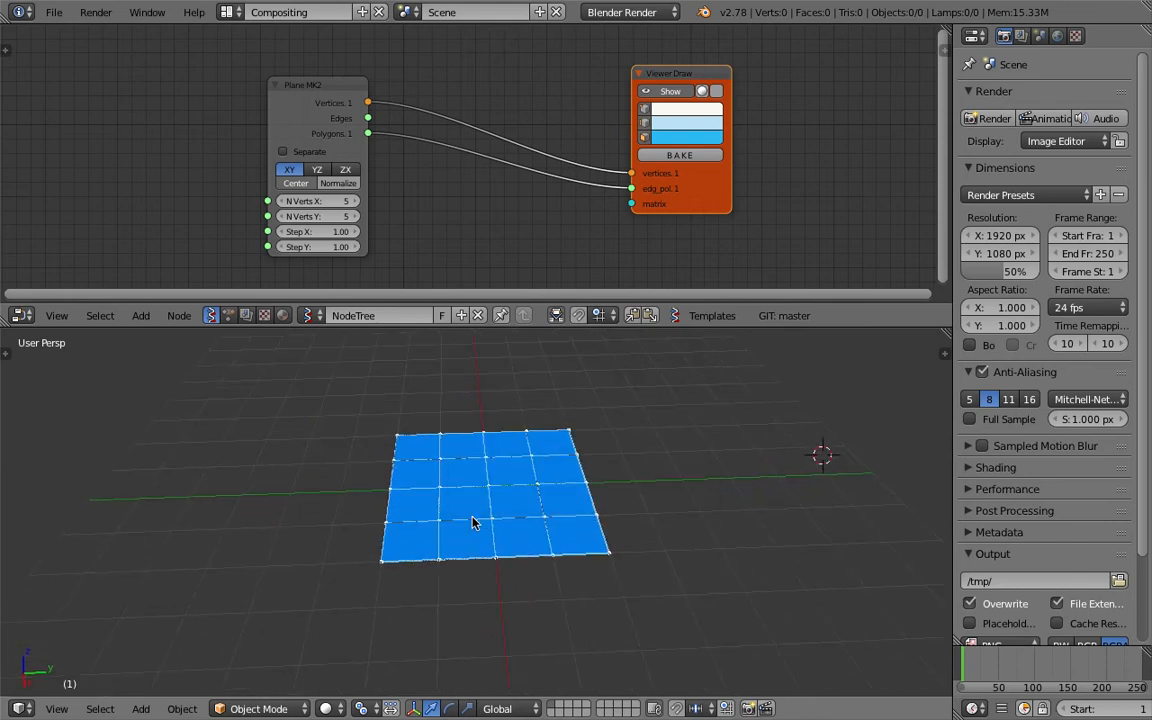
{"action": "middle_click_drag", "start_coordinate": [522, 481], "coordinate": [528, 502]}
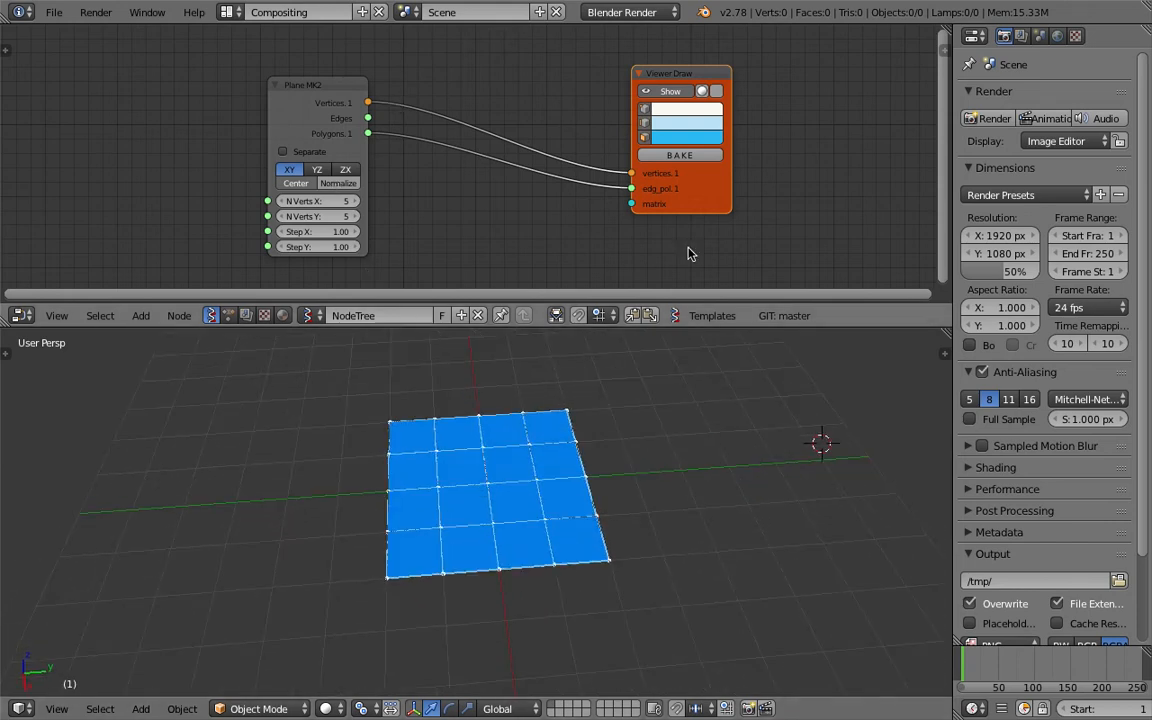
Step: Move the Viewer Draw node away from the Plane node and add an Extrude Separate Faces node between them
{"action": "left_click_drag", "start_coordinate": [705, 183], "coordinate": [797, 159]}
{"action": "middle_click_drag", "start_coordinate": [510, 197], "coordinate": [488, 207]}
{"action": "key", "text": "shift+a"}
{"action": "left_click", "coordinate": [487, 208]}
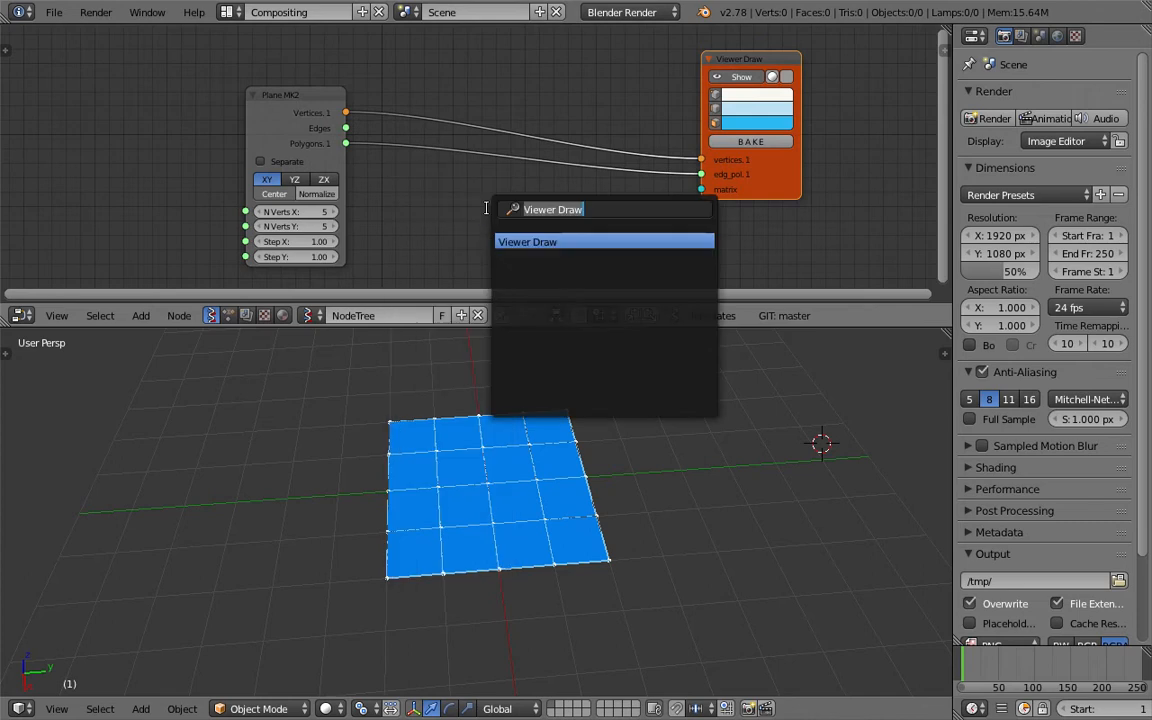
{"action": "type", "text": "extr"}
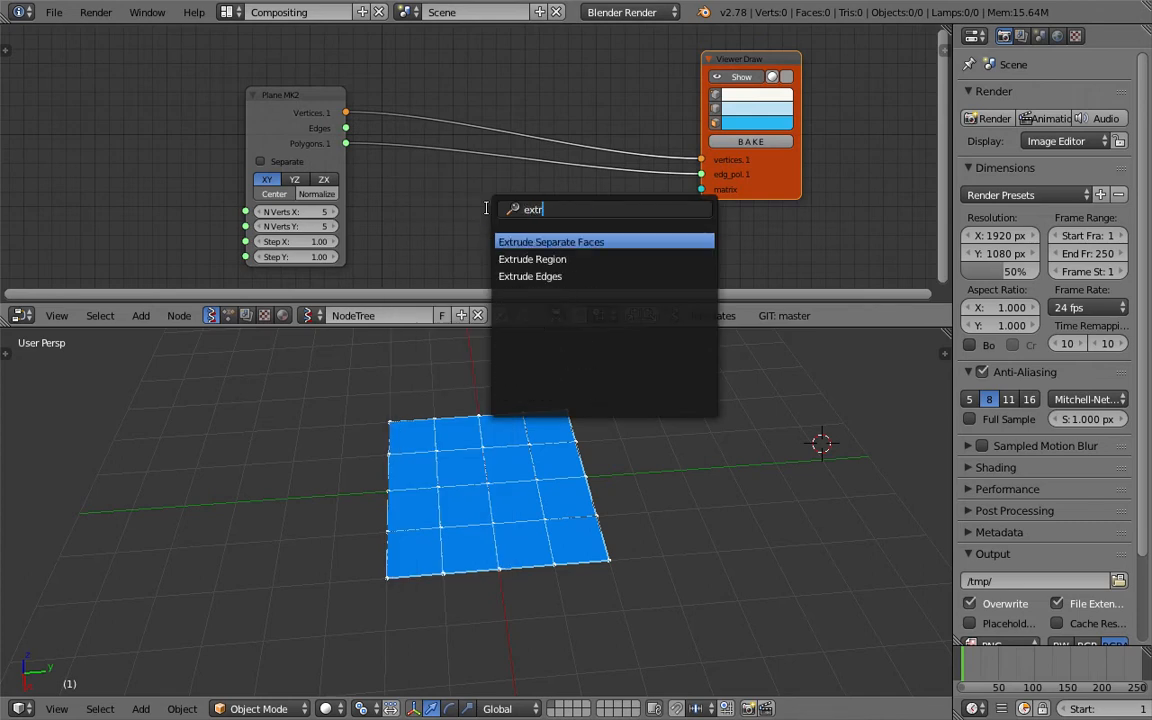
{"action": "left_click", "coordinate": [557, 244]}
{"action": "left_click", "coordinate": [474, 193]}
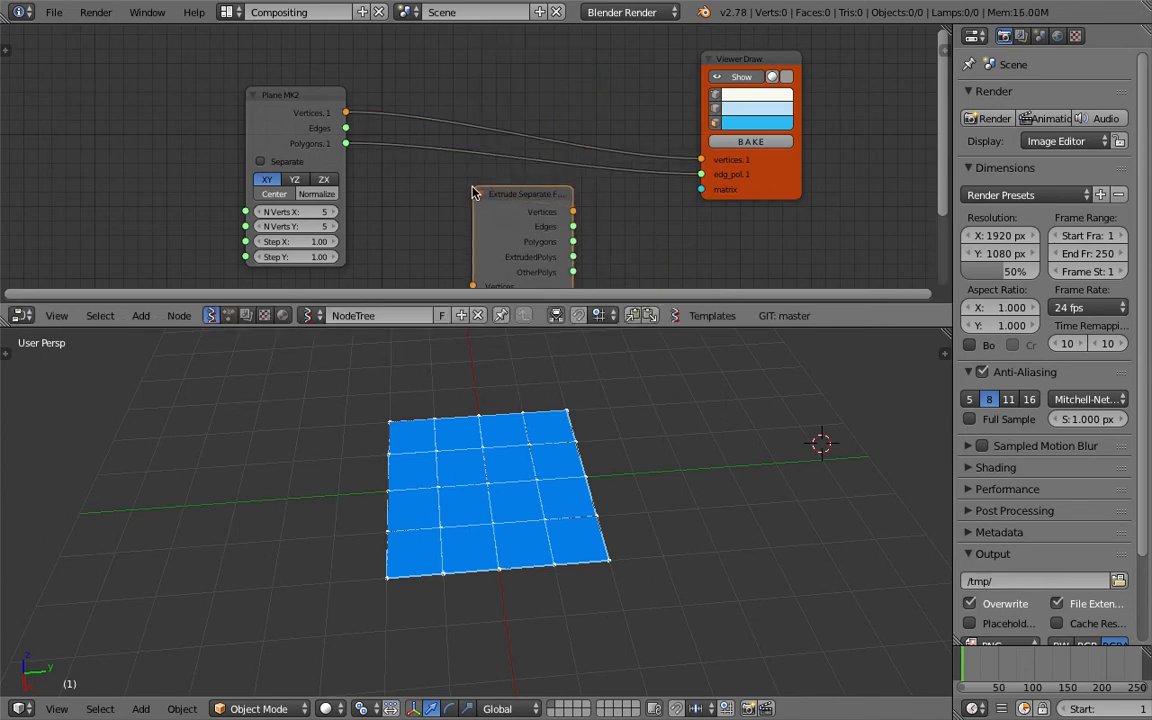
Step: Enlarge the node editor and connect the Plane node's Vertices and Polygons outputs to the matching Extrude Separate Faces inputs
{"action": "left_click_drag", "start_coordinate": [560, 328], "coordinate": [560, 443]}
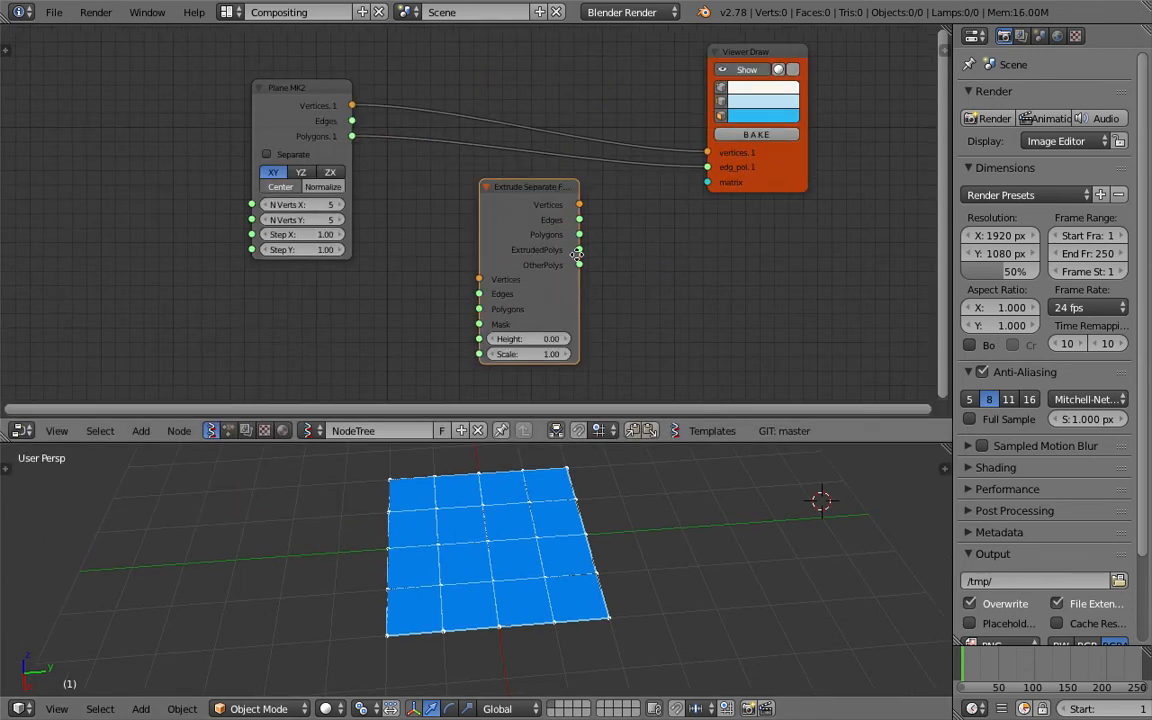
{"action": "middle_click_drag", "start_coordinate": [577, 255], "coordinate": [576, 229]}
{"action": "scroll", "coordinate": [576, 255], "scroll_direction": "down", "scroll_amount": 1}
{"action": "scroll", "coordinate": [576, 255], "scroll_direction": "up", "scroll_amount": 1}
{"action": "left_click_drag", "start_coordinate": [356, 87], "coordinate": [484, 260]}
{"action": "left_click_drag", "start_coordinate": [356, 119], "coordinate": [443, 255]}
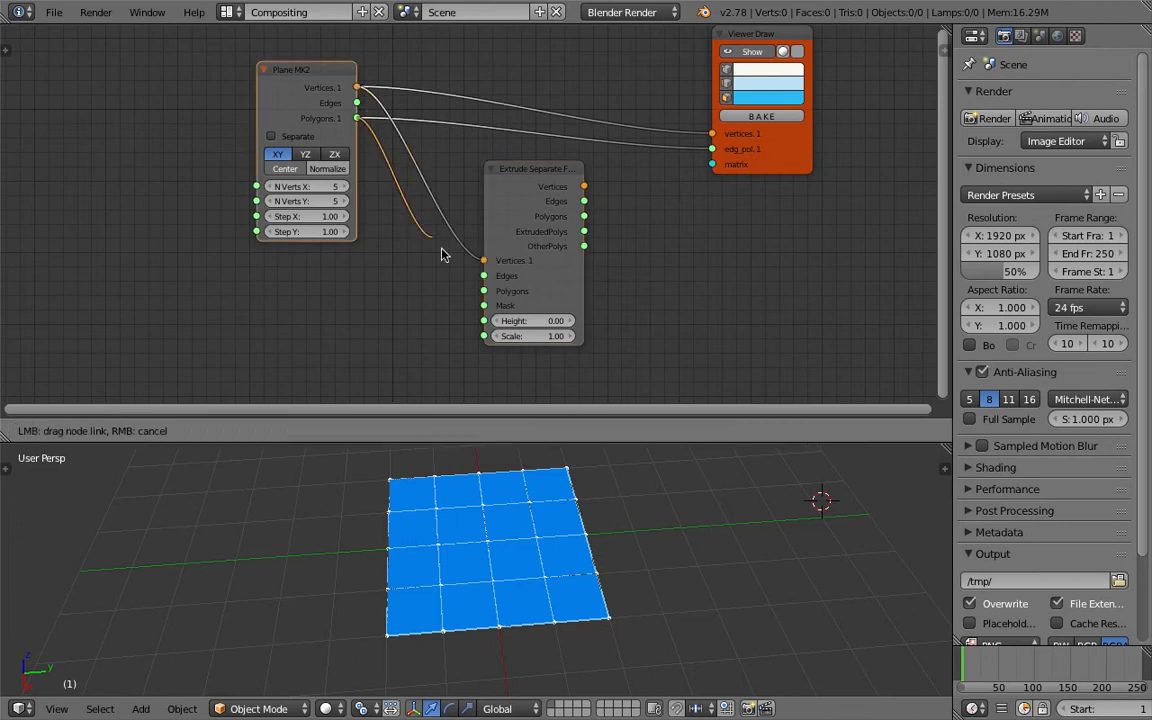
{"action": "left_click_drag", "start_coordinate": [483, 291], "coordinate": [484, 291]}
Step: Route the Extrude node's Vertices and Polygons outputs into Viewer Draw and align the Extrude node between its neighbours
{"action": "left_click_drag", "start_coordinate": [585, 187], "coordinate": [711, 134]}
{"action": "left_click_drag", "start_coordinate": [584, 216], "coordinate": [711, 149]}
{"action": "left_click_drag", "start_coordinate": [565, 182], "coordinate": [585, 122]}
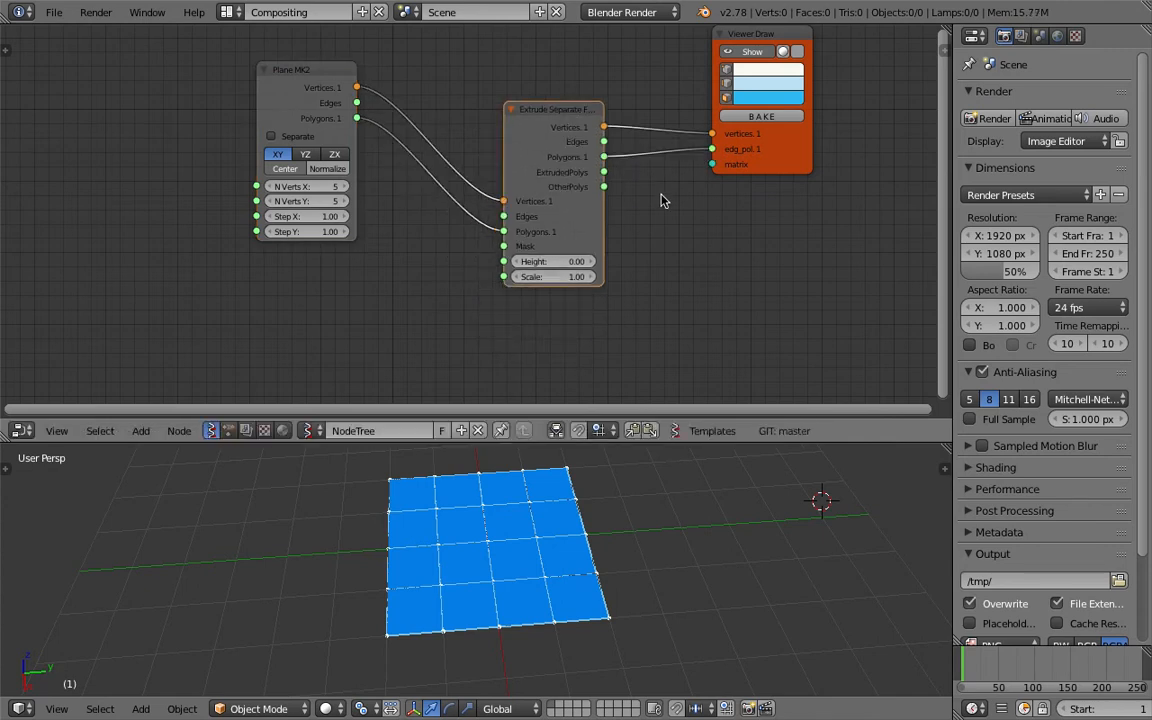
{"action": "scroll", "coordinate": [692, 221], "scroll_direction": "up", "scroll_amount": 1}
{"action": "middle_click_drag", "start_coordinate": [638, 229], "coordinate": [550, 288]}
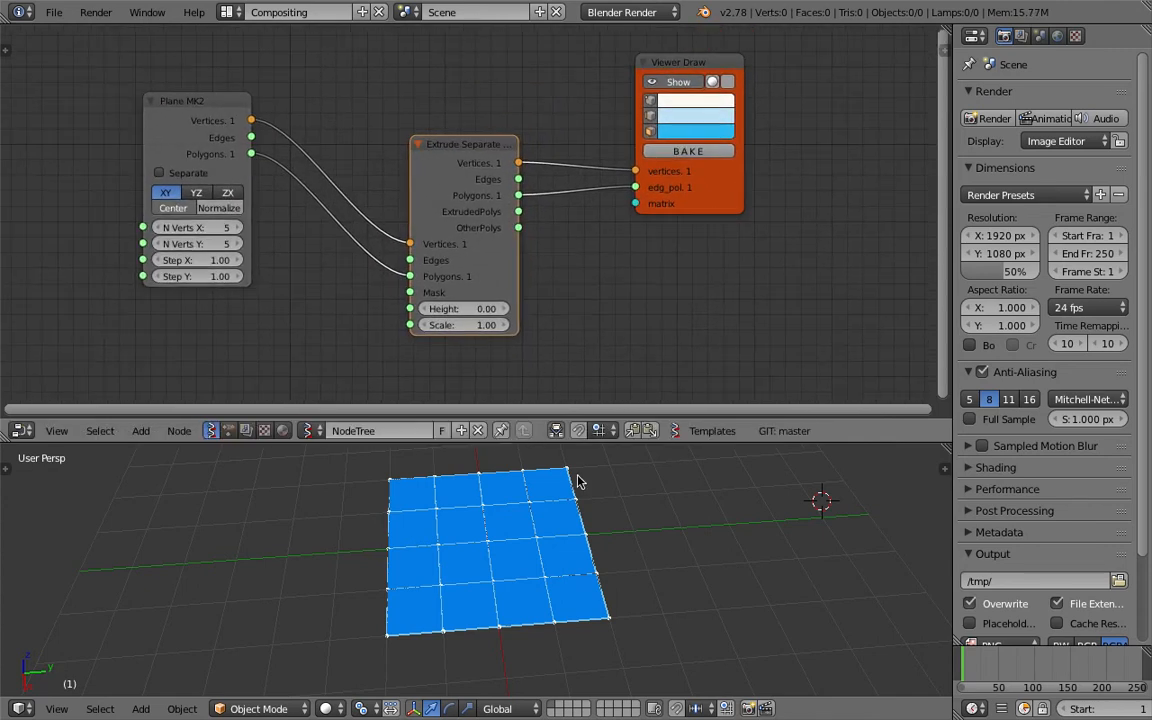
Step: Set the Extrude Separate Faces height to 1.35 and scale to 0.28
{"action": "middle_click_drag", "start_coordinate": [595, 482], "coordinate": [545, 532]}
{"action": "middle_click_drag", "start_coordinate": [536, 461], "coordinate": [599, 486]}
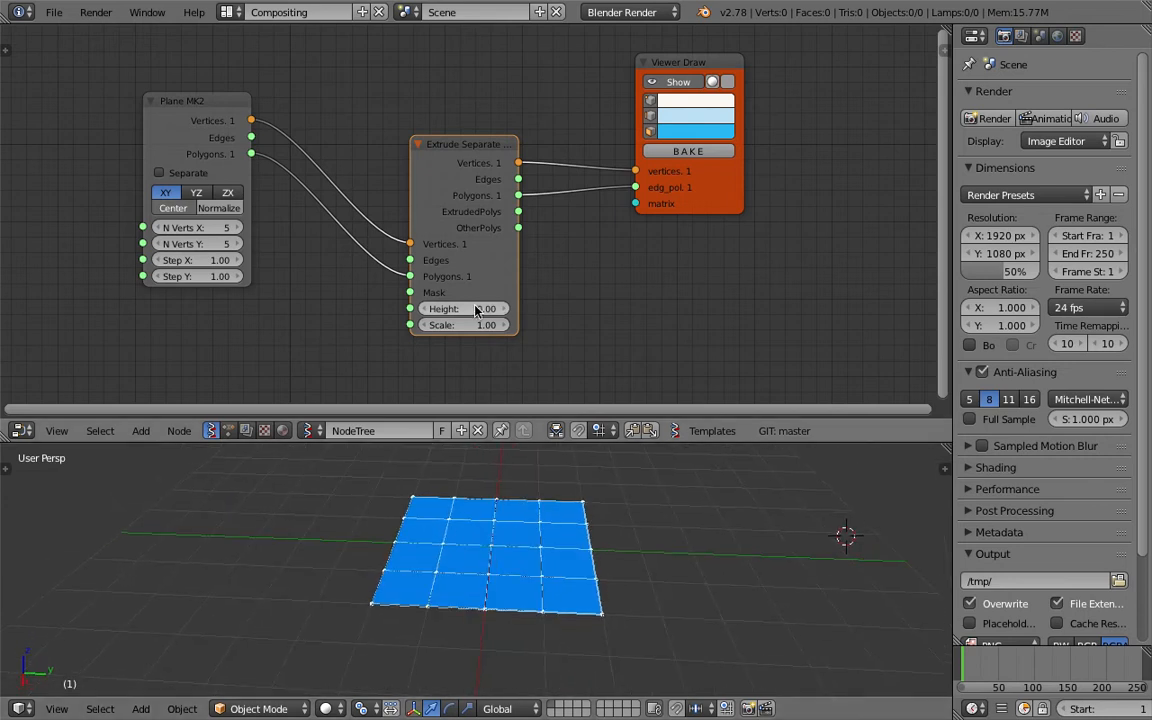
{"action": "left_click_drag", "start_coordinate": [481, 310], "coordinate": [455, 327]}
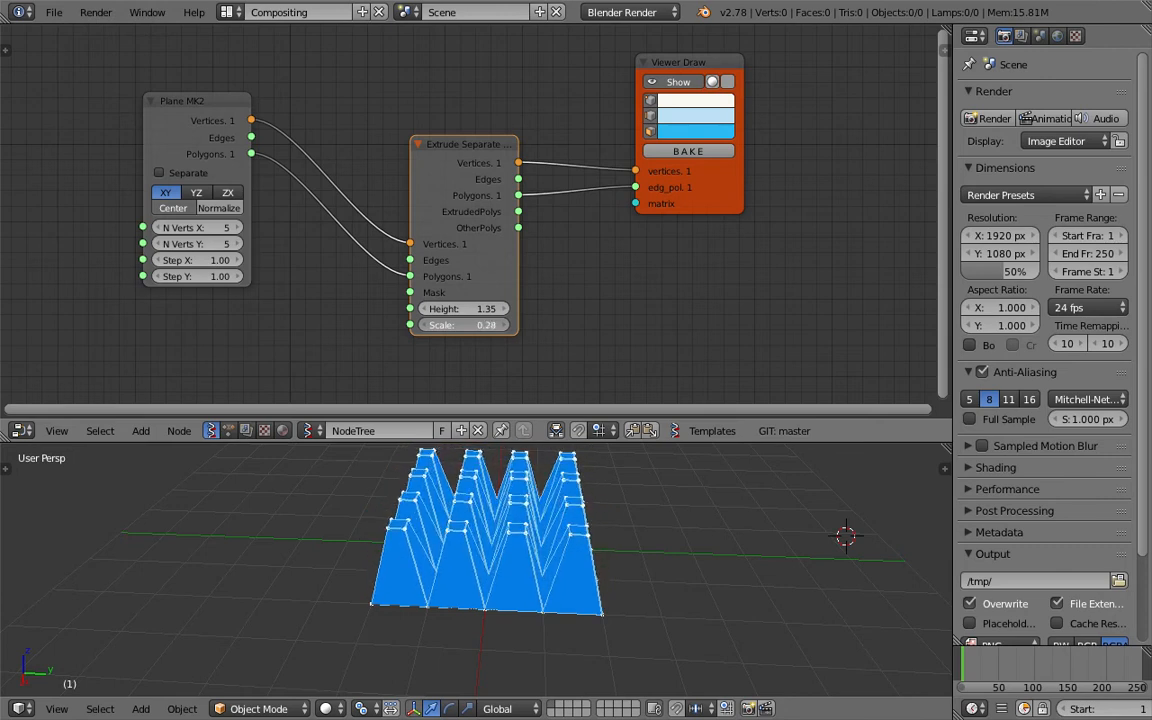
Step: Reduce the extrusion scale to 0.04 and then to 0 so each face tapers to a point
{"action": "middle_click_drag", "start_coordinate": [697, 537], "coordinate": [420, 520]}
{"action": "mouse_move", "coordinate": [467, 325]}
{"action": "left_mouse_down"}
{"action": "mouse_move", "coordinate": [456, 325]}
{"action": "mouse_move", "coordinate": [482, 325]}
{"action": "mouse_move", "coordinate": [455, 325]}
{"action": "left_mouse_up"}
{"action": "left_click", "coordinate": [467, 324]}
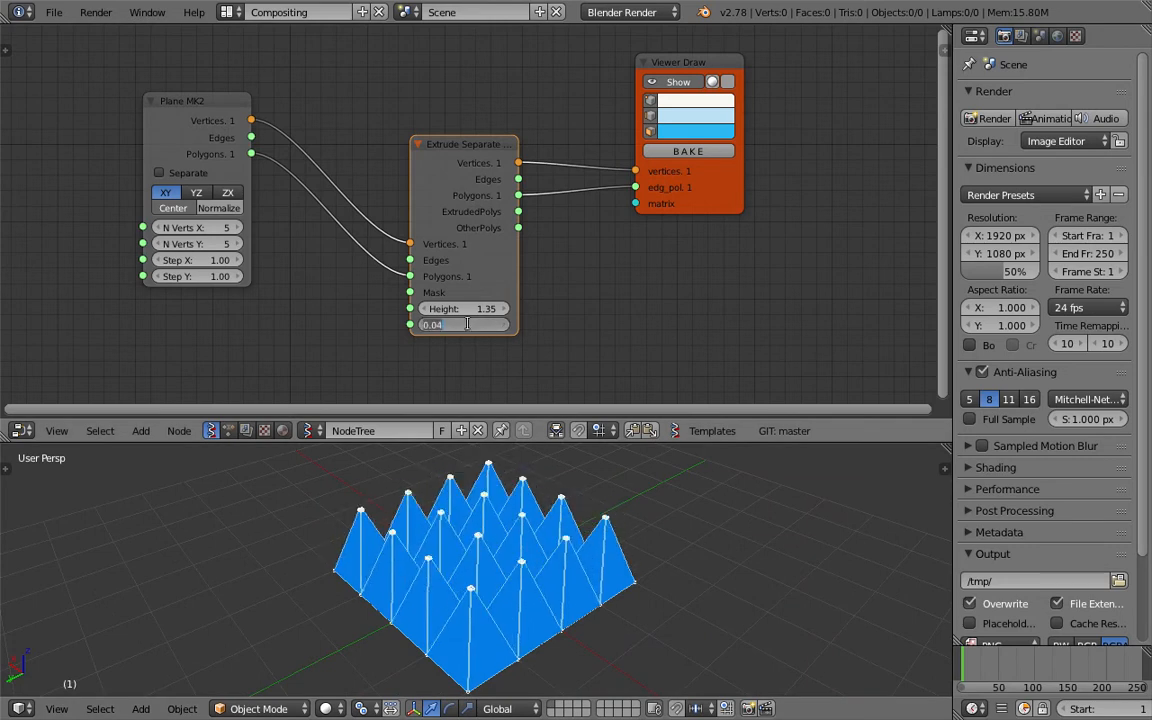
{"action": "type", "text": "0"}
{"action": "key", "text": "Return"}
Step: Set the extrusion scale to 0.06 so the spikes keep small flat tips
{"action": "mouse_move", "coordinate": [540, 500]}
{"action": "middle_mouse_down"}
{"action": "mouse_move", "coordinate": [527, 545]}
{"action": "mouse_move", "coordinate": [373, 532]}
{"action": "mouse_move", "coordinate": [519, 472]}
{"action": "mouse_move", "coordinate": [620, 548]}
{"action": "mouse_move", "coordinate": [543, 543]}
{"action": "mouse_move", "coordinate": [545, 480]}
{"action": "middle_mouse_up"}
{"action": "middle_click_drag", "start_coordinate": [549, 305], "coordinate": [553, 248]}
{"action": "left_click_drag", "start_coordinate": [455, 290], "coordinate": [473, 290]}
{"action": "middle_click_drag", "start_coordinate": [582, 572], "coordinate": [495, 552]}
{"action": "scroll", "coordinate": [470, 555], "scroll_direction": "up", "scroll_amount": 5}
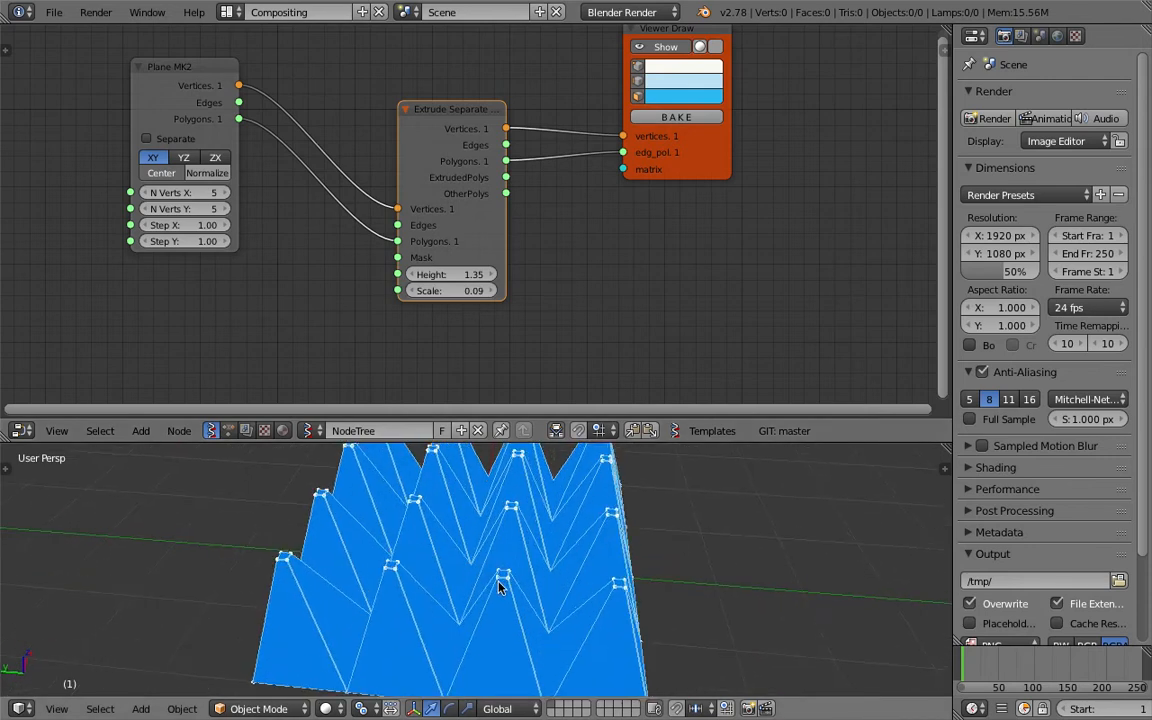
{"action": "left_click_drag", "start_coordinate": [478, 290], "coordinate": [474, 290]}
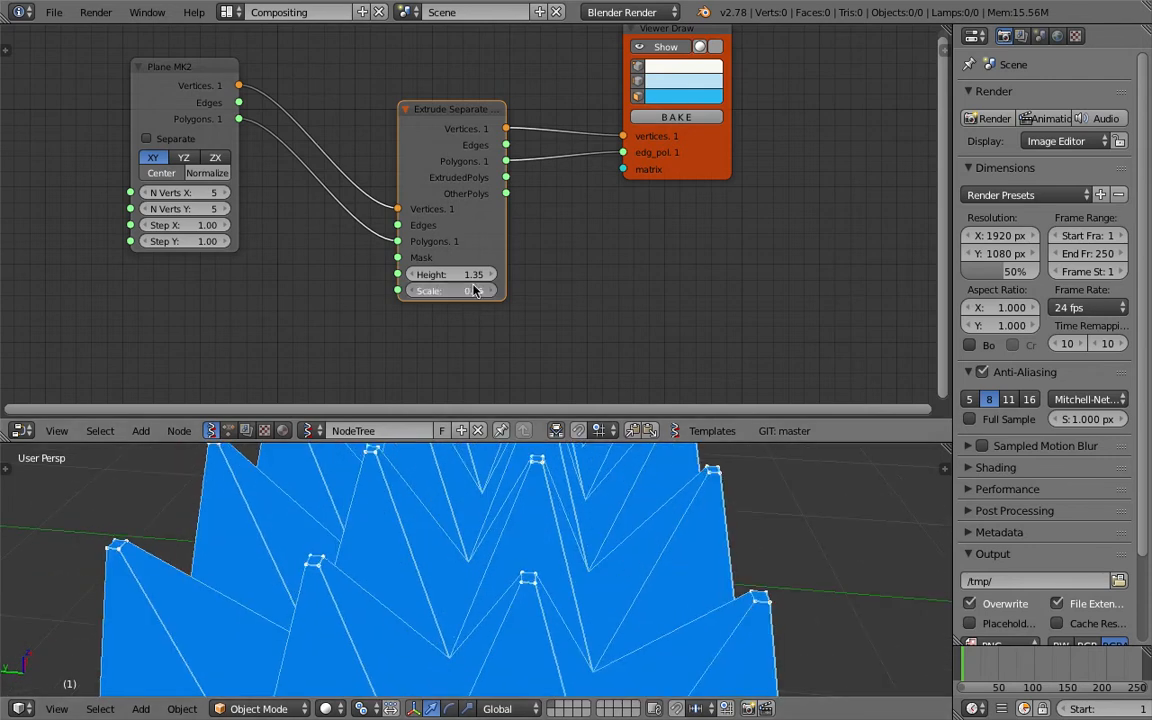
Step: Bake the extruded geometry to a real mesh and move it beside the node preview
{"action": "middle_click_drag", "start_coordinate": [545, 580], "coordinate": [435, 534]}
{"action": "scroll", "coordinate": [432, 566], "scroll_direction": "down", "scroll_amount": 4}
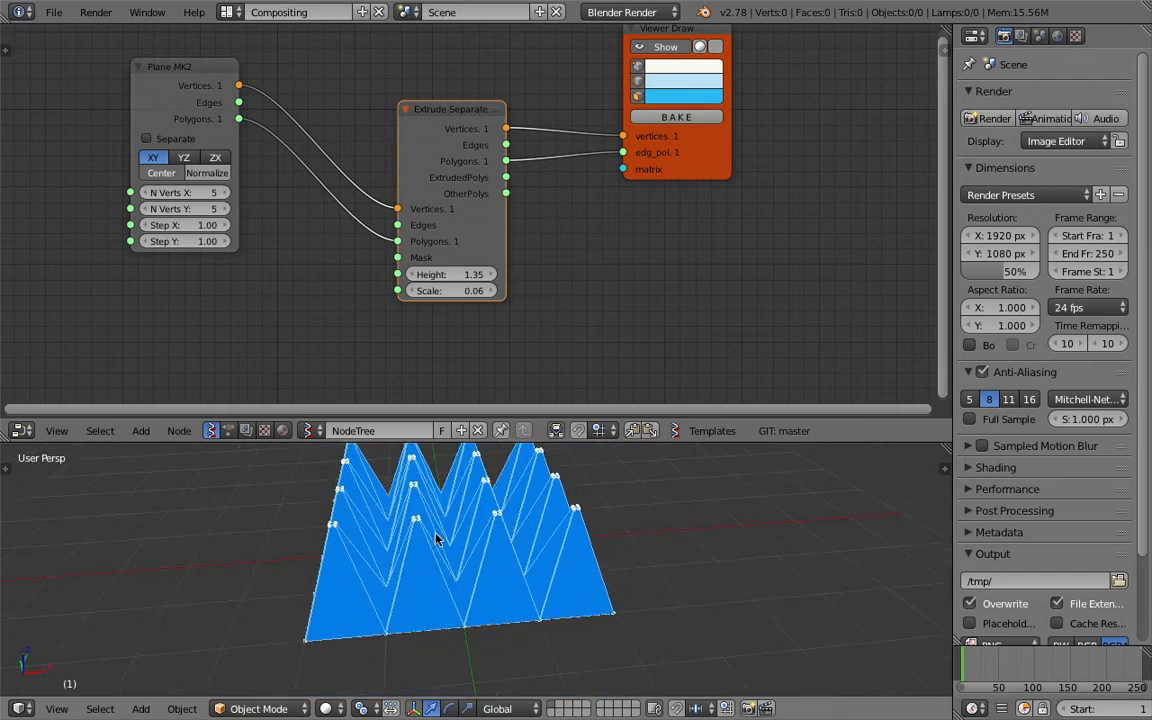
{"action": "left_click", "coordinate": [678, 118]}
{"action": "middle_click_drag", "start_coordinate": [516, 528], "coordinate": [452, 558], "text": "shift"}
{"action": "key", "text": "g"}
{"action": "left_click", "coordinate": [712, 538]}
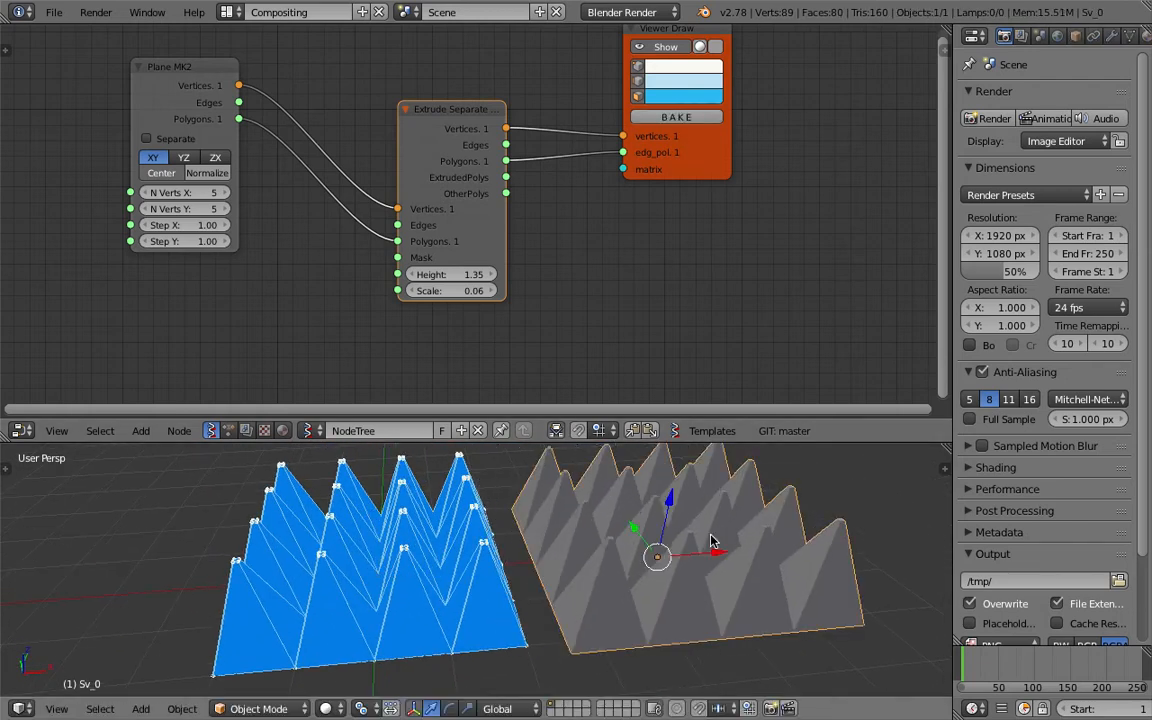
Step: Preview the baked mesh with a level 2 Subdivision Surface and delete the mesh
{"action": "key", "text": "ctrl+2"}
{"action": "middle_click_drag", "start_coordinate": [712, 541], "coordinate": [631, 606]}
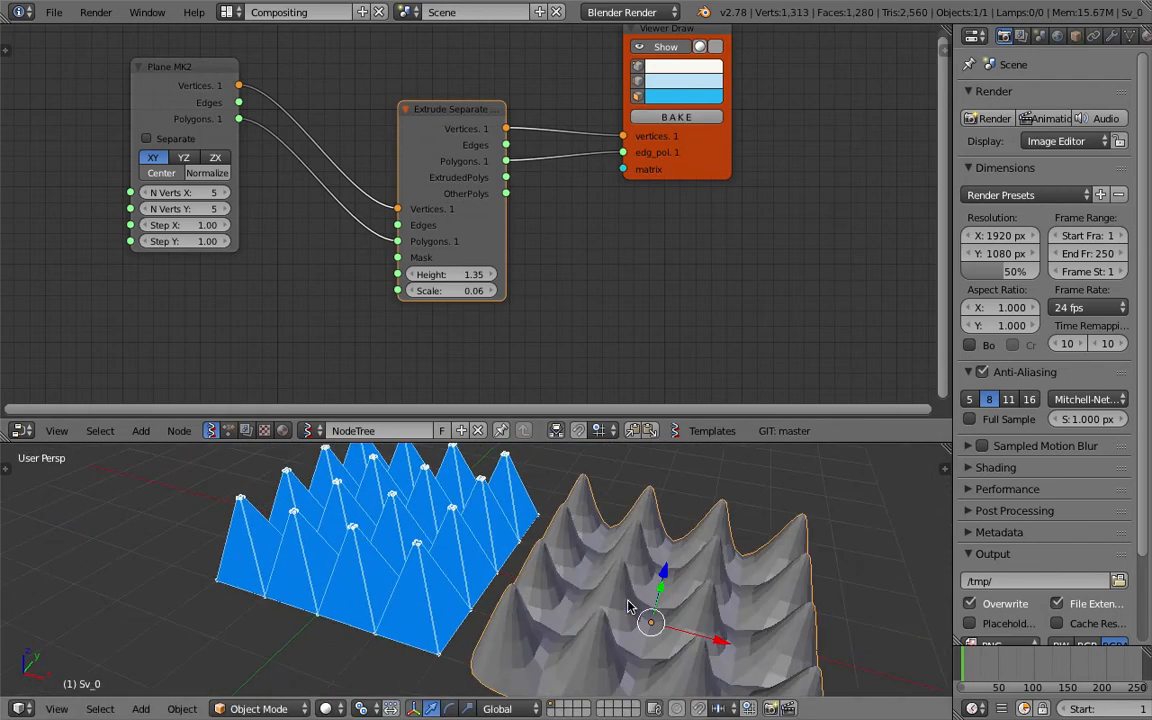
{"action": "key", "text": "x"}
{"action": "left_click", "coordinate": [629, 605]}
{"action": "middle_click_drag", "start_coordinate": [549, 579], "coordinate": [592, 568]}
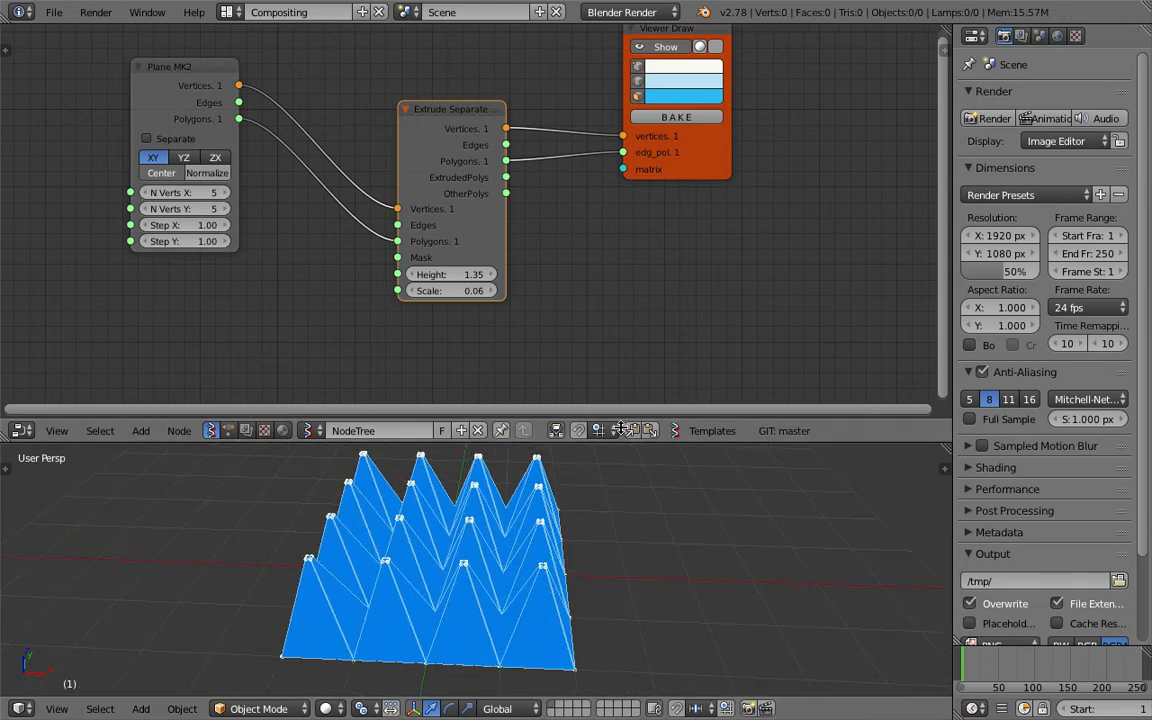
Step: Move the Extrude Separate Faces and Viewer Draw nodes closer to the Plane node
{"action": "left_click_drag", "start_coordinate": [613, 443], "coordinate": [612, 414]}
{"action": "middle_click_drag", "start_coordinate": [572, 267], "coordinate": [575, 288]}
{"action": "scroll", "coordinate": [543, 206], "scroll_direction": "up", "scroll_amount": 1}
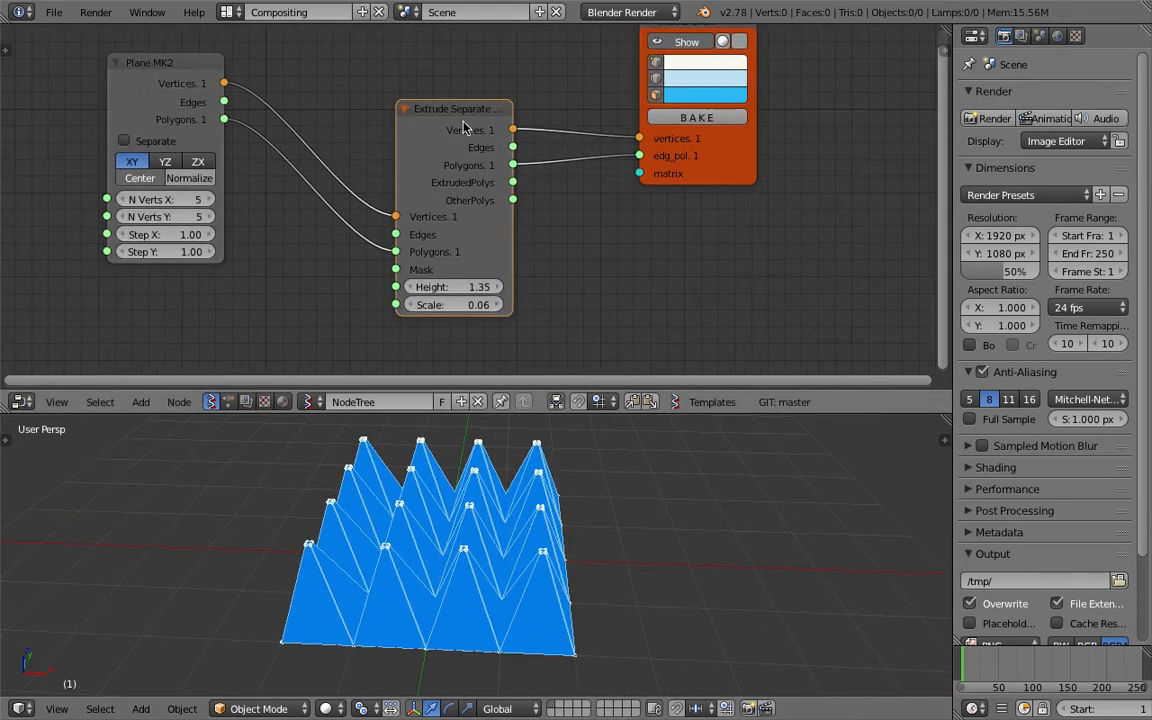
{"action": "left_click_drag", "start_coordinate": [463, 121], "coordinate": [405, 76]}
{"action": "middle_click_drag", "start_coordinate": [709, 193], "coordinate": [693, 267]}
{"action": "scroll", "coordinate": [693, 267], "scroll_direction": "down", "scroll_amount": 1}
{"action": "left_click_drag", "start_coordinate": [688, 235], "coordinate": [602, 197]}
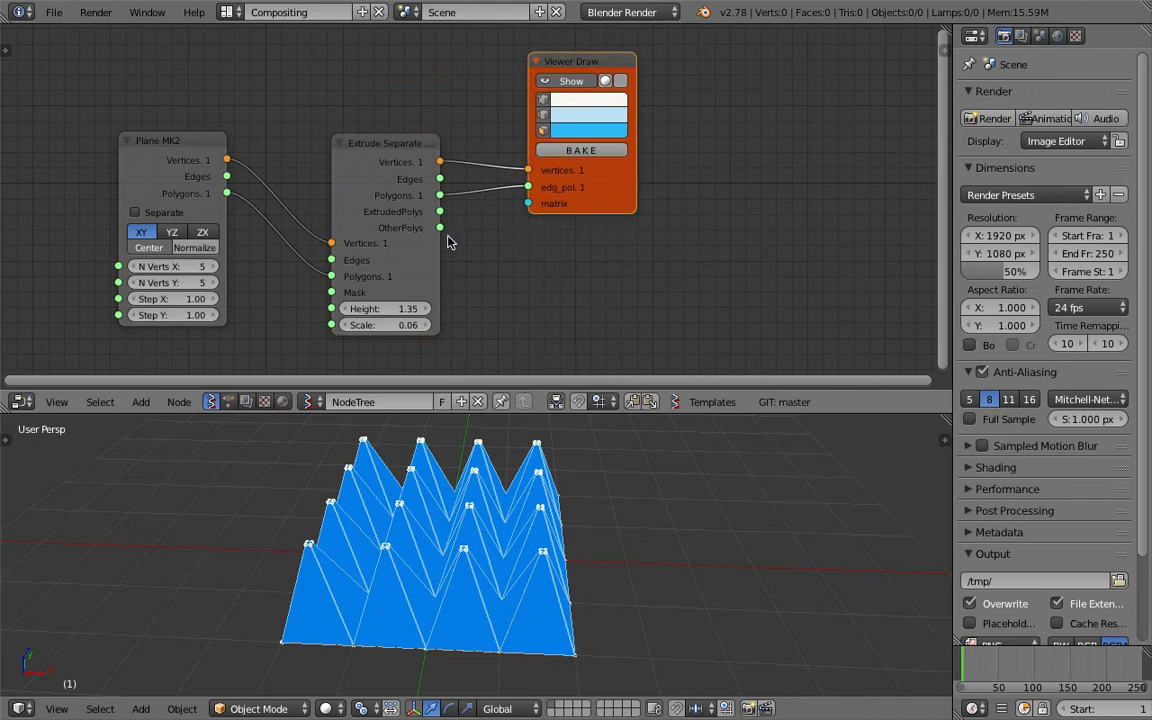
Step: Enlarge the node editor and examine the Extrude node's Polygons, ExtrudedPolys and OtherPolys outputs up close
{"action": "scroll", "coordinate": [465, 232], "scroll_direction": "up", "scroll_amount": 2}
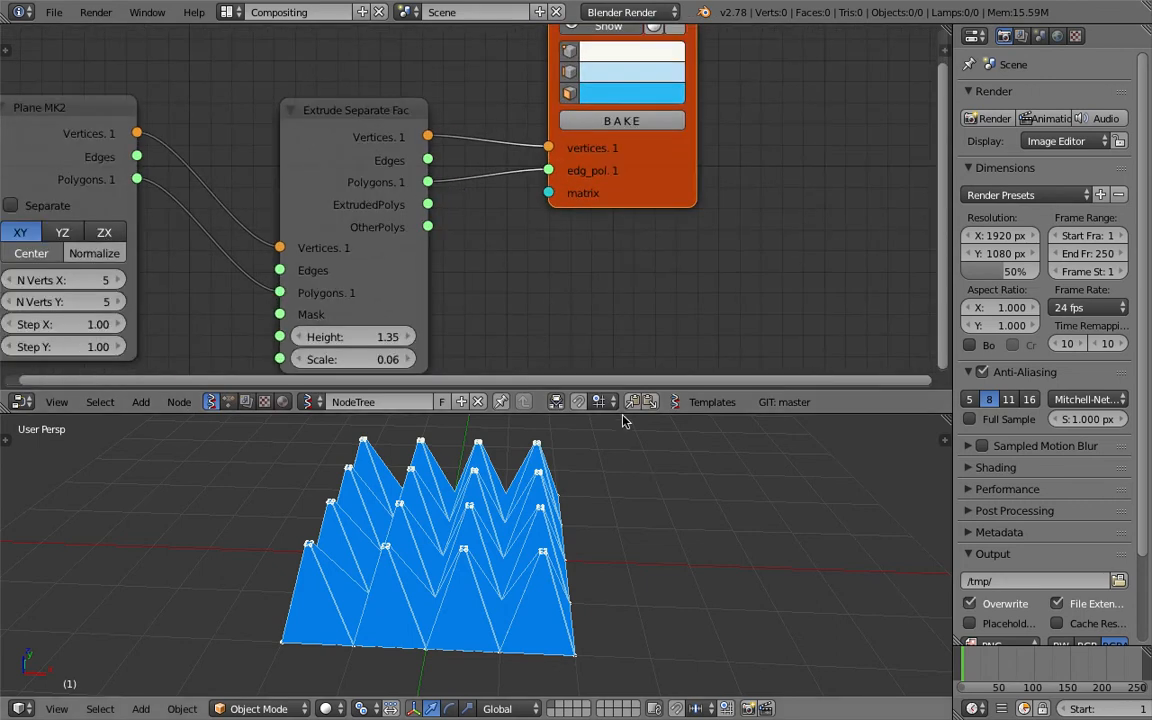
{"action": "left_click_drag", "start_coordinate": [622, 415], "coordinate": [622, 465]}
{"action": "scroll", "coordinate": [387, 236], "scroll_direction": "up", "scroll_amount": 2}
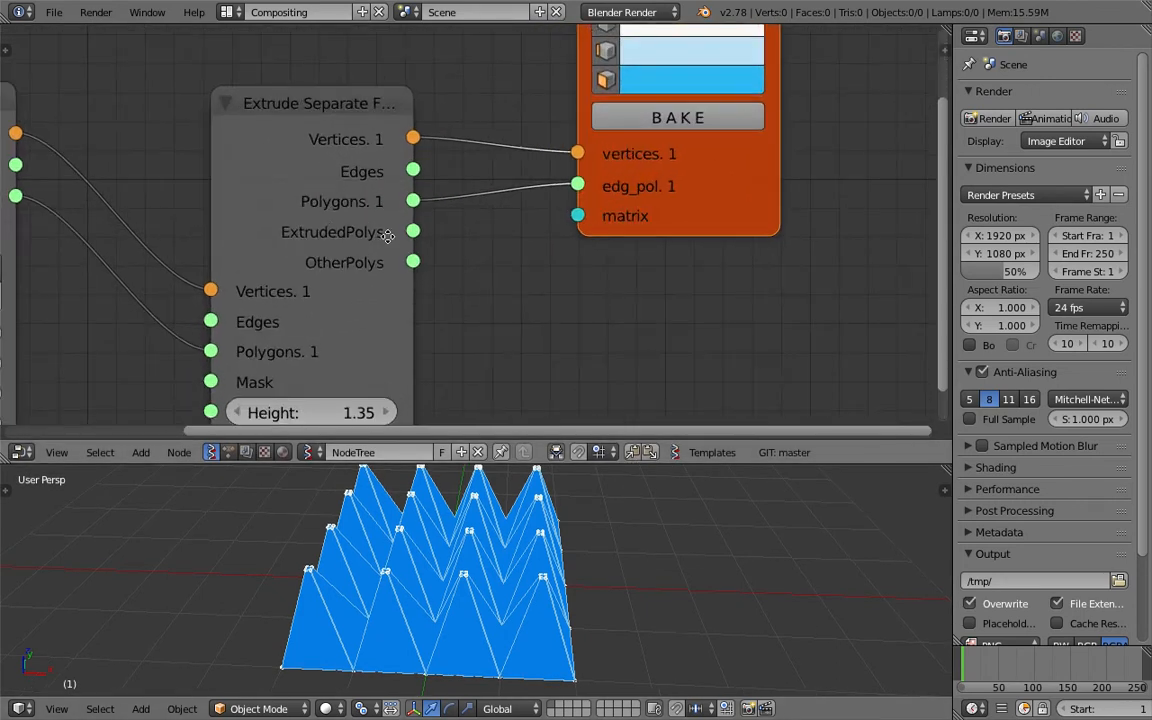
{"action": "middle_click_drag", "start_coordinate": [387, 236], "coordinate": [376, 231]}
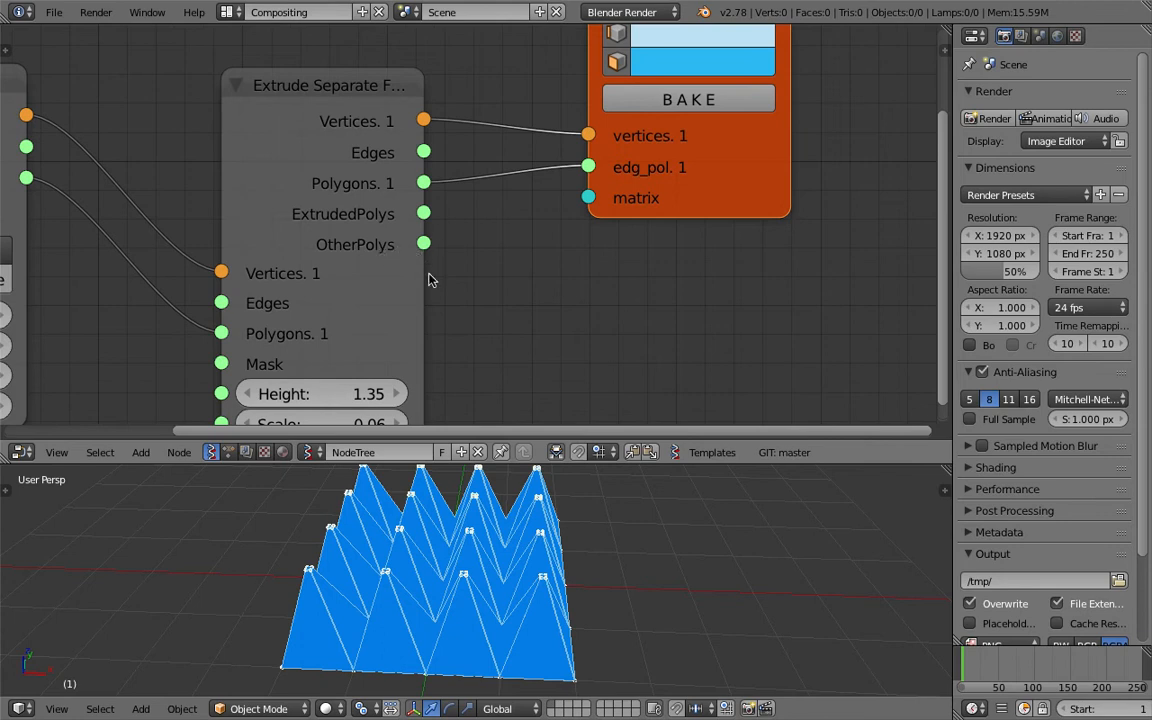
{"action": "middle_click_drag", "start_coordinate": [600, 550], "coordinate": [506, 550]}
{"action": "scroll", "coordinate": [592, 260], "scroll_direction": "down", "scroll_amount": 6}
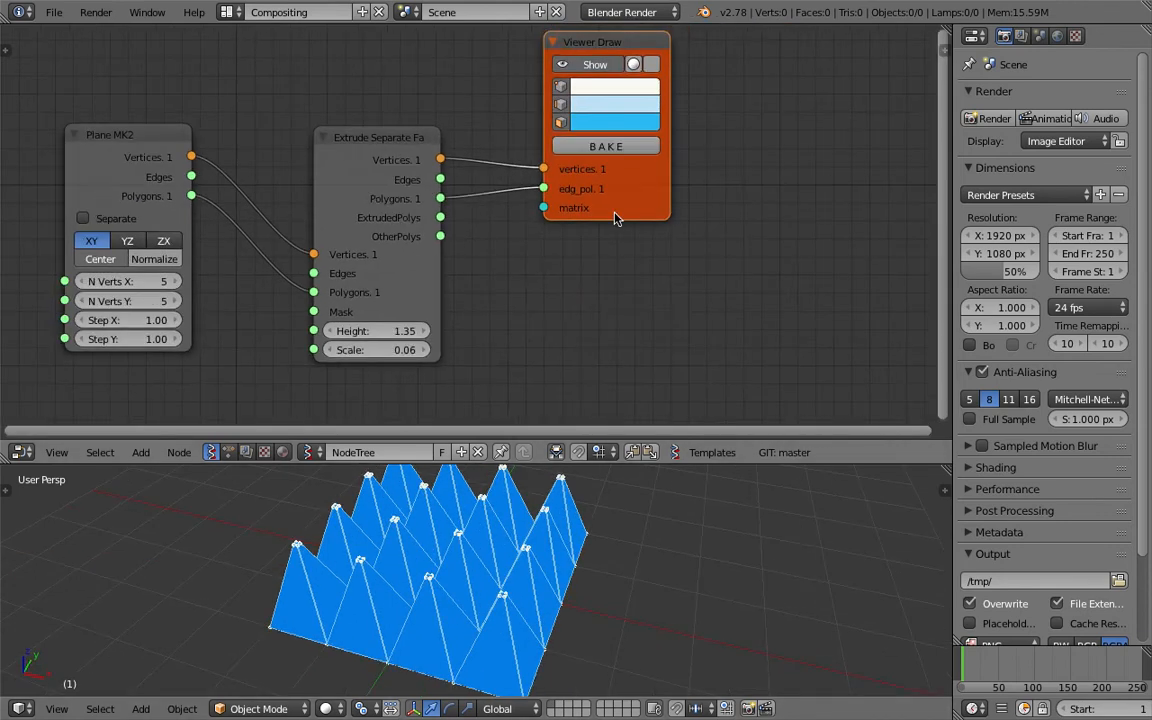
Step: Duplicate the Viewer Draw node below the original and switch off the original's display
{"action": "left_click_drag", "start_coordinate": [620, 210], "coordinate": [615, 182]}
{"action": "key", "text": "shift+d"}
{"action": "left_click", "coordinate": [782, 277]}
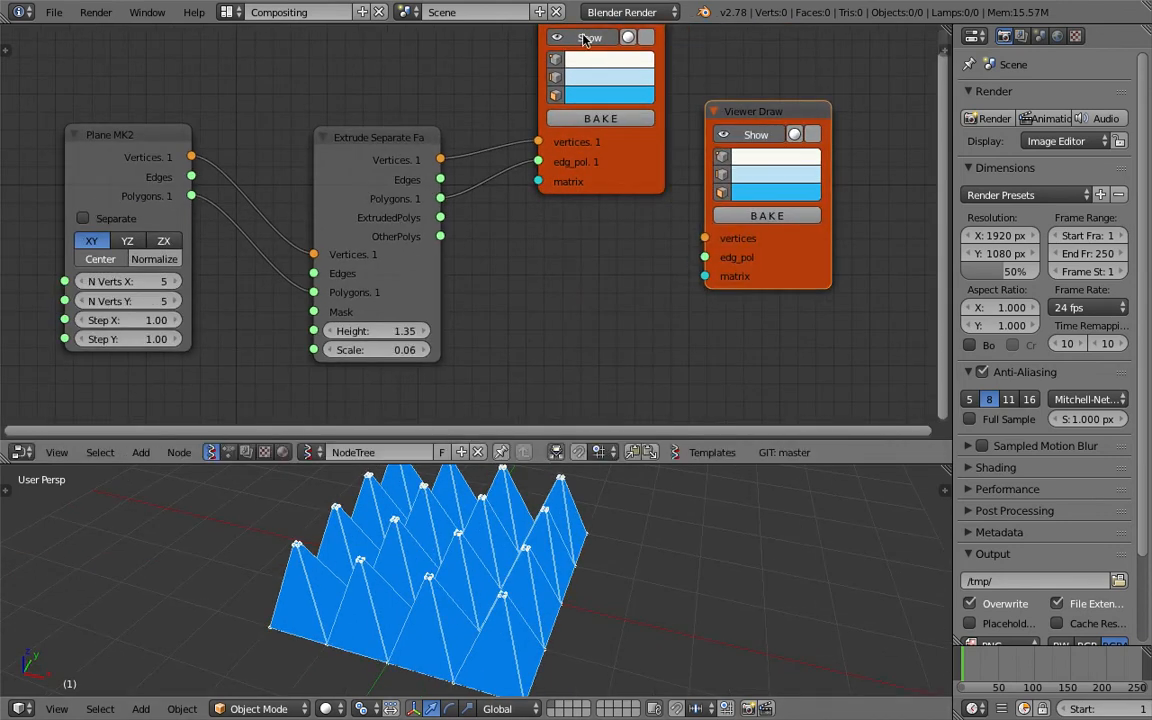
{"action": "left_click", "coordinate": [587, 38]}
Step: Connect the Extrude node's Vertices and ExtrudedPolys outputs to the duplicated Viewer Draw and inspect the displayed faces
{"action": "mouse_move", "coordinate": [440, 159]}
{"action": "left_mouse_down"}
{"action": "mouse_move", "coordinate": [745, 257]}
{"action": "mouse_move", "coordinate": [705, 239]}
{"action": "left_mouse_up"}
{"action": "left_click_drag", "start_coordinate": [441, 218], "coordinate": [705, 257]}
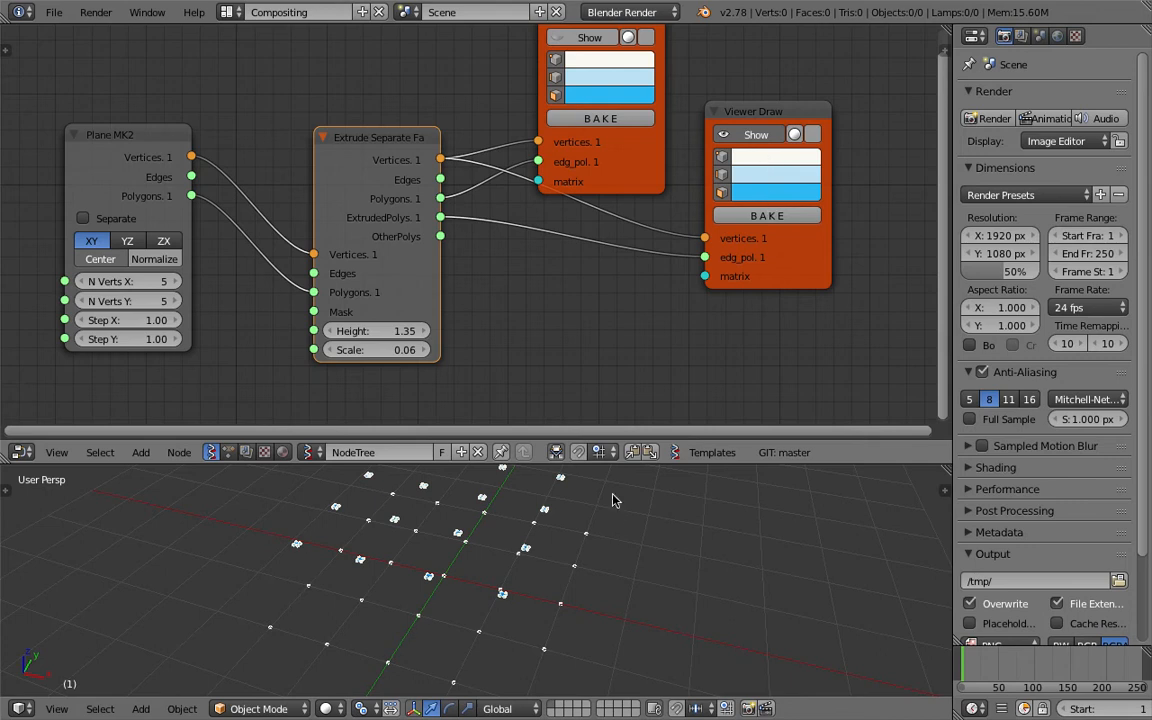
{"action": "middle_click_drag", "start_coordinate": [614, 500], "coordinate": [537, 592]}
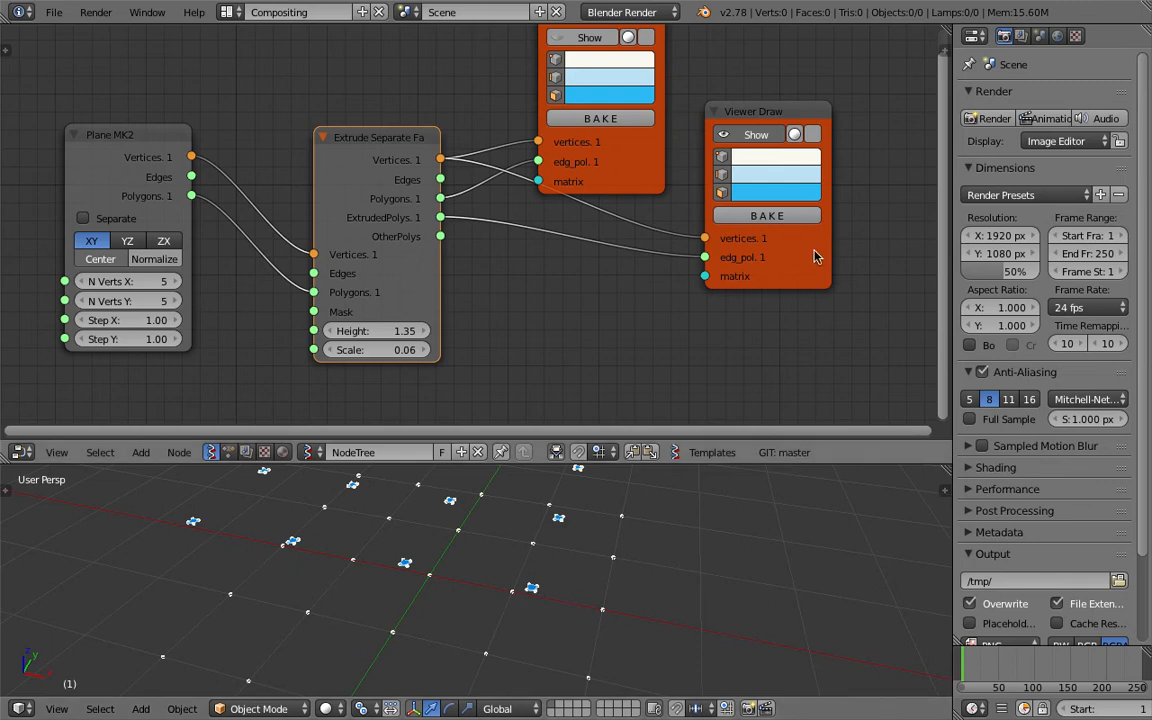
Step: Duplicate the second Viewer Draw and connect the Extrude node's Vertices and OtherPolys outputs to the new copy
{"action": "left_click_drag", "start_coordinate": [818, 252], "coordinate": [849, 162]}
{"action": "key", "text": "shift+d"}
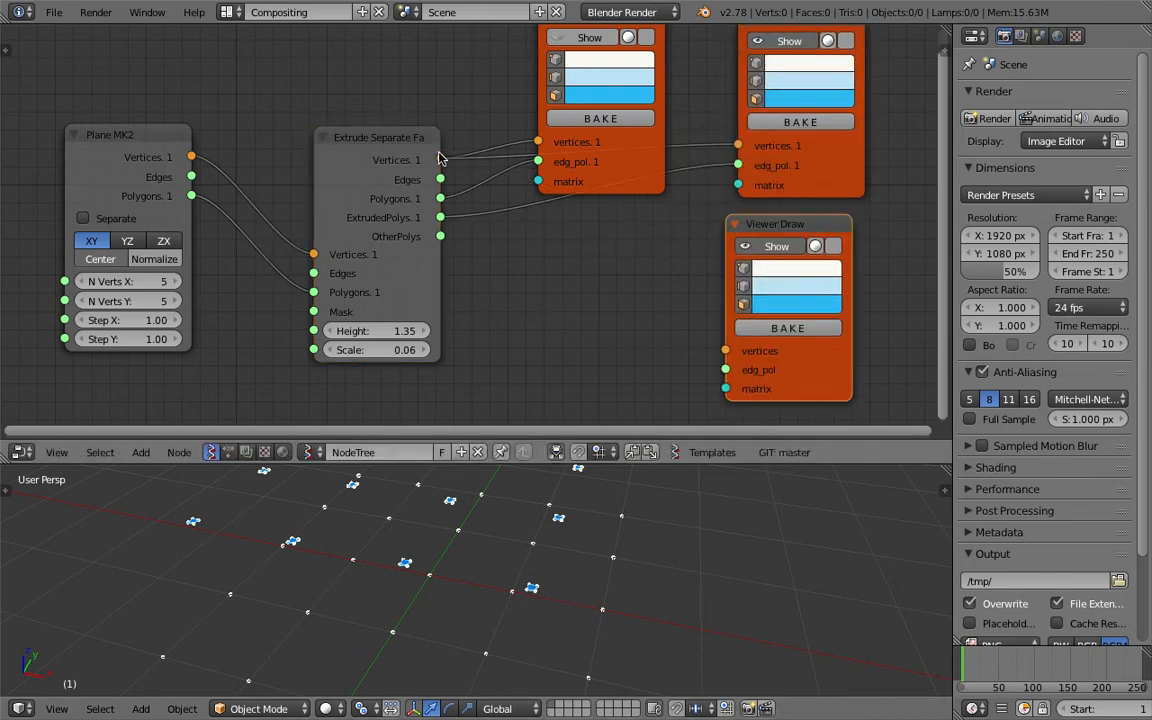
{"action": "mouse_move", "coordinate": [440, 159]}
{"action": "left_mouse_down"}
{"action": "mouse_move", "coordinate": [686, 358]}
{"action": "mouse_move", "coordinate": [725, 351]}
{"action": "mouse_move", "coordinate": [725, 370]}
{"action": "left_mouse_up"}
Step: Change the face colour of the OtherPolys viewer to yellow-green, RGB 0.745, 0.899, 0.340
{"action": "left_click", "coordinate": [772, 308]}
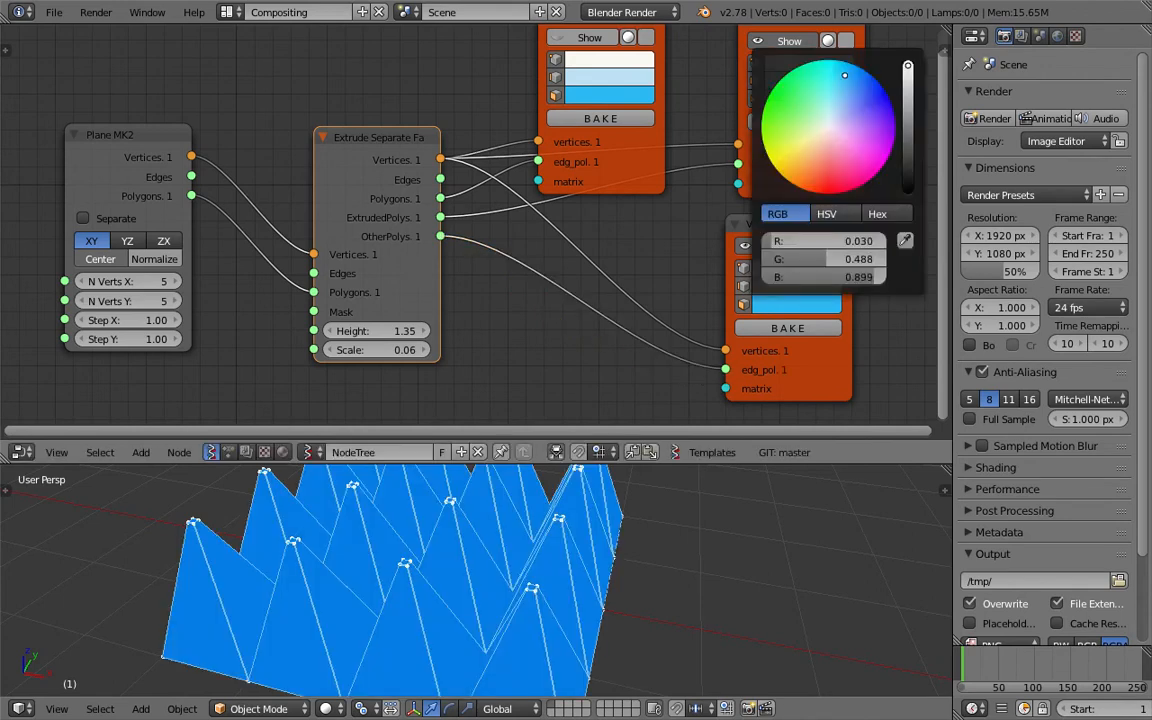
{"action": "mouse_move", "coordinate": [844, 75]}
{"action": "left_mouse_down"}
{"action": "mouse_move", "coordinate": [855, 140]}
{"action": "mouse_move", "coordinate": [812, 128]}
{"action": "mouse_move", "coordinate": [840, 107]}
{"action": "left_mouse_up"}
{"action": "scroll", "coordinate": [463, 603], "scroll_direction": "down", "scroll_amount": 3}
{"action": "middle_click_drag", "start_coordinate": [462, 602], "coordinate": [530, 590]}
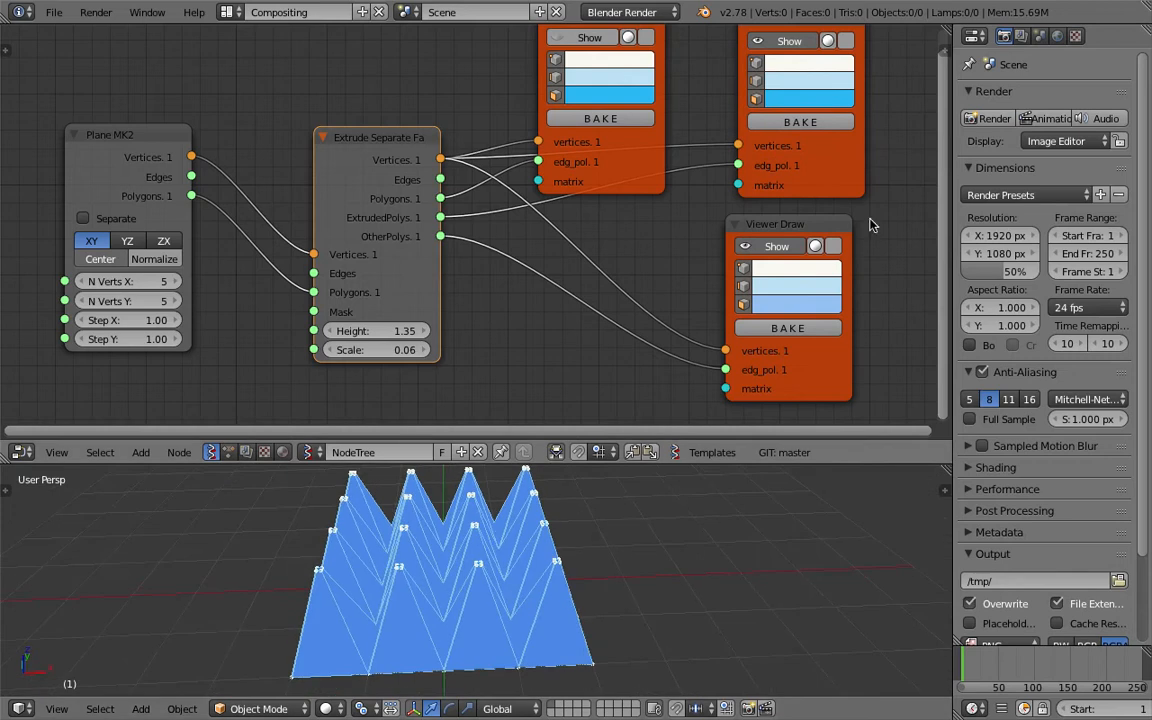
{"action": "left_click", "coordinate": [791, 305]}
{"action": "left_click", "coordinate": [805, 134]}
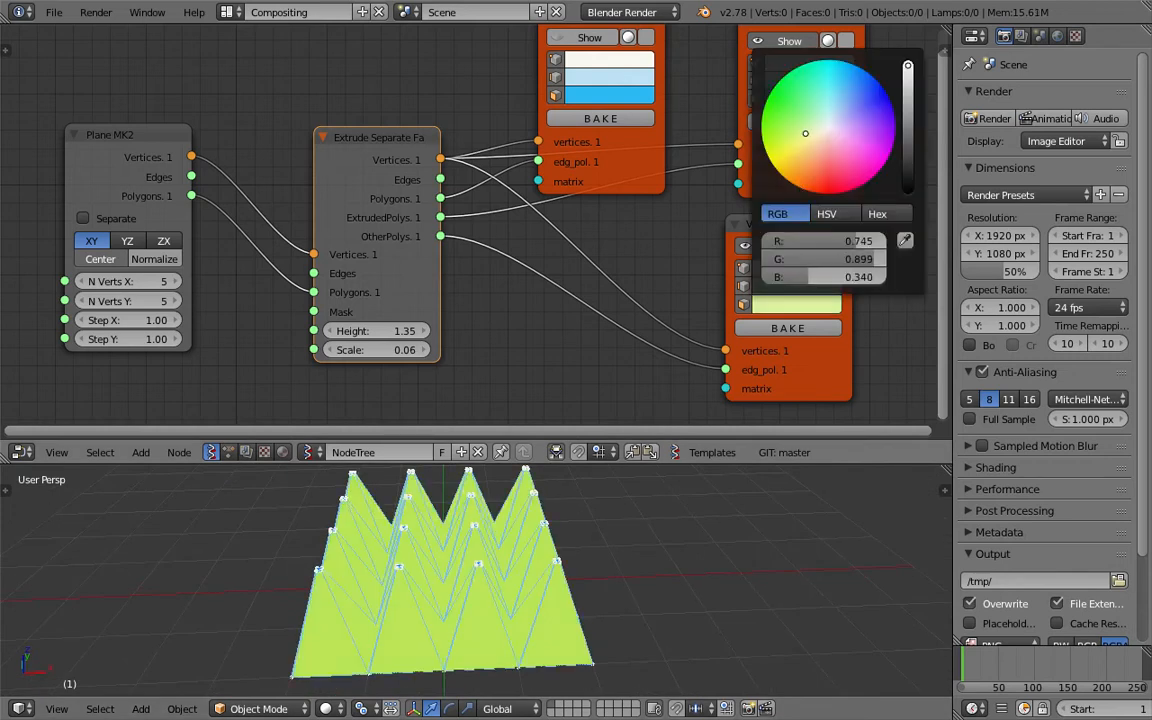
Step: Change the face colour of the ExtrudedPolys viewer to pink and inspect the coloured spikes in the 3D view
{"action": "scroll", "coordinate": [393, 619], "scroll_direction": "up", "scroll_amount": 2}
{"action": "middle_click_drag", "start_coordinate": [412, 613], "coordinate": [453, 581]}
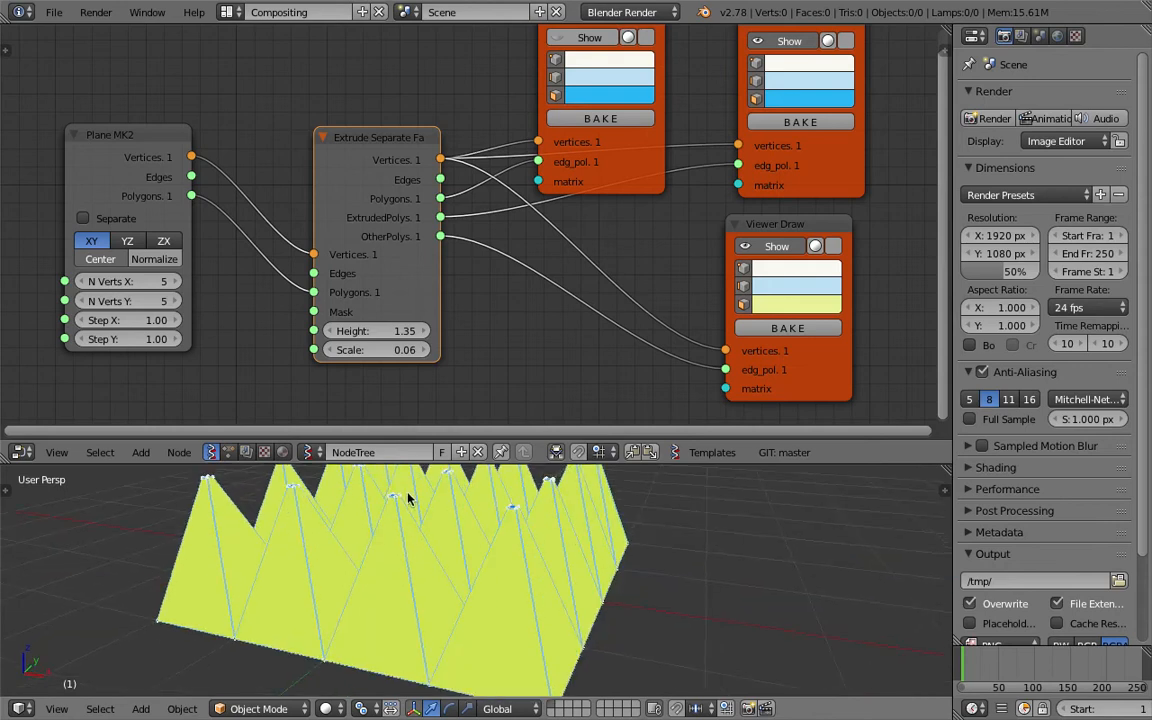
{"action": "middle_click_drag", "start_coordinate": [408, 498], "coordinate": [414, 512]}
{"action": "left_click", "coordinate": [790, 98]}
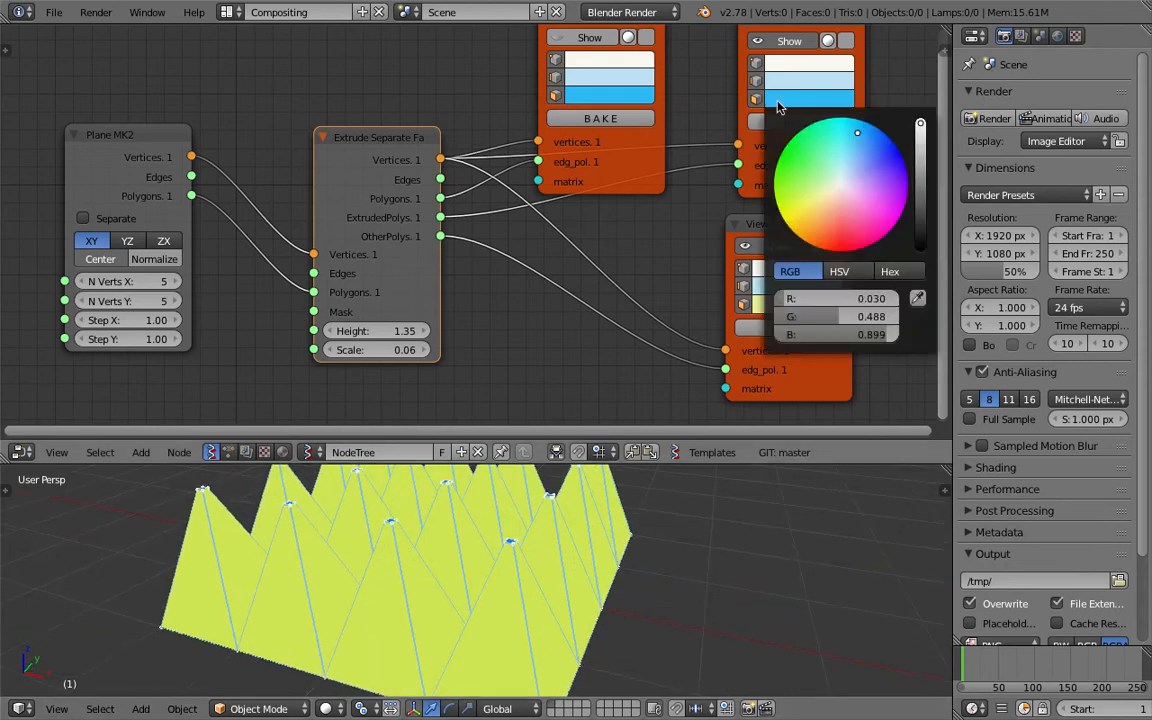
{"action": "left_click", "coordinate": [847, 207]}
{"action": "middle_click_drag", "start_coordinate": [690, 515], "coordinate": [540, 520]}
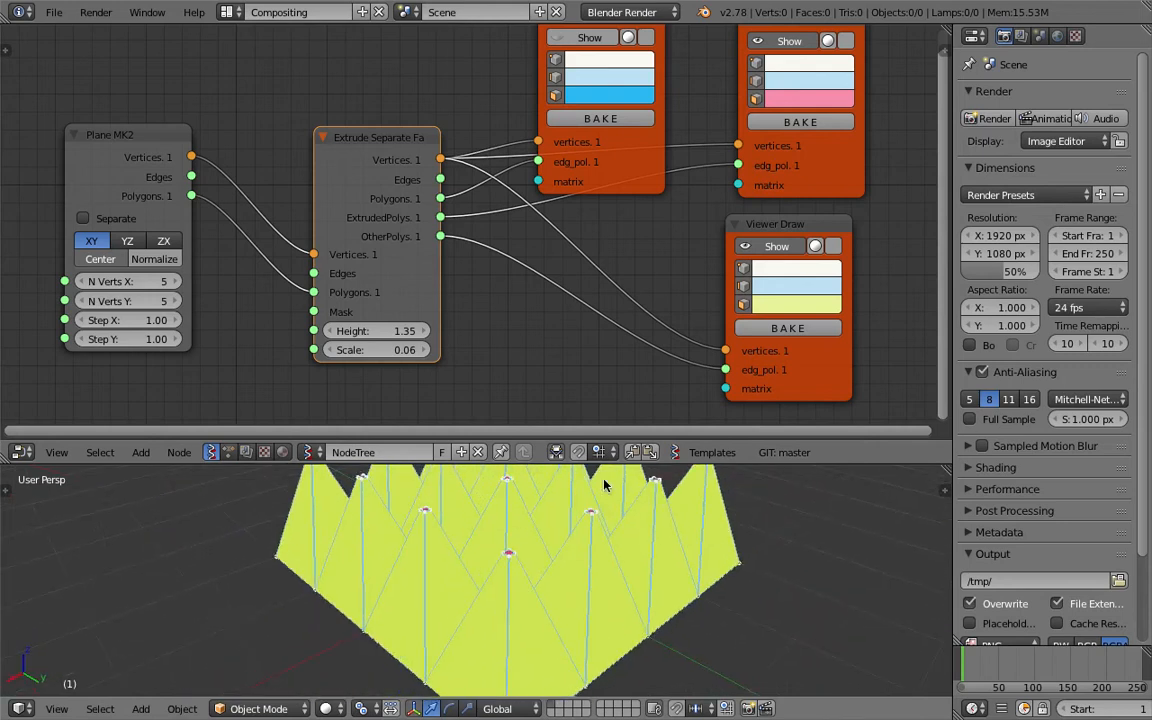
{"action": "left_click_drag", "start_coordinate": [612, 463], "coordinate": [612, 342]}
{"action": "middle_click_drag", "start_coordinate": [607, 458], "coordinate": [627, 391]}
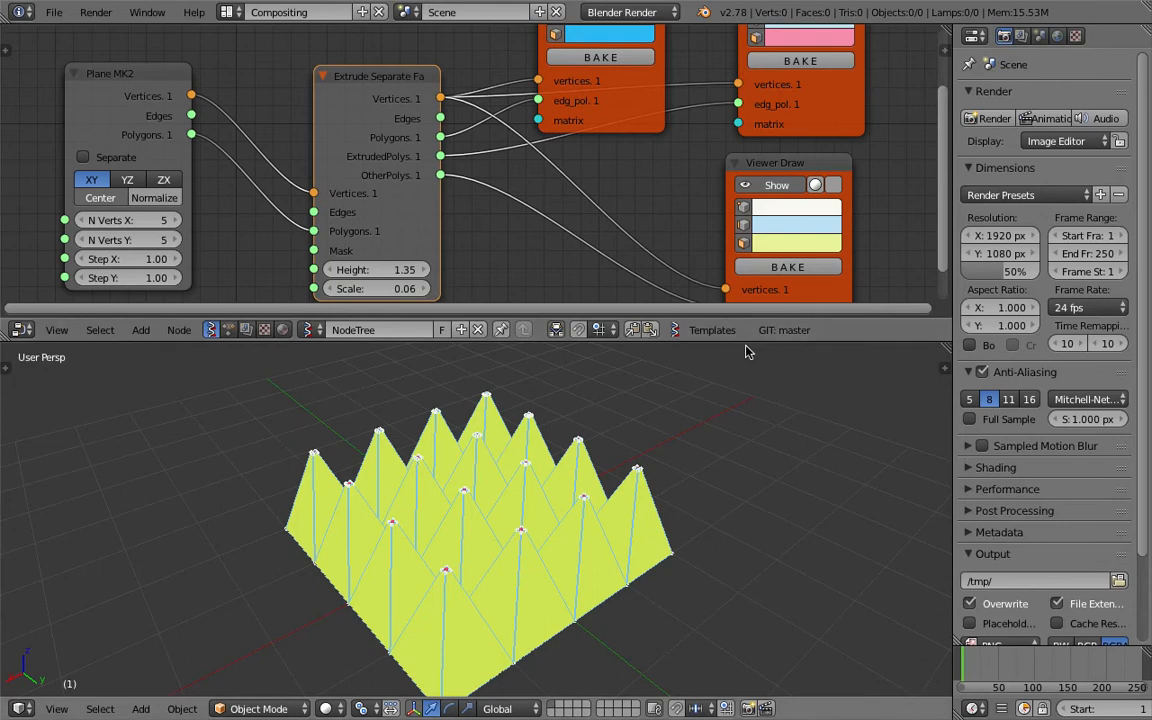
{"action": "left_click_drag", "start_coordinate": [745, 342], "coordinate": [742, 472]}
Step: Move the original Viewer Draw node farther up, away from the other viewers, and save over the existing blend file
{"action": "middle_click_drag", "start_coordinate": [702, 240], "coordinate": [698, 258]}
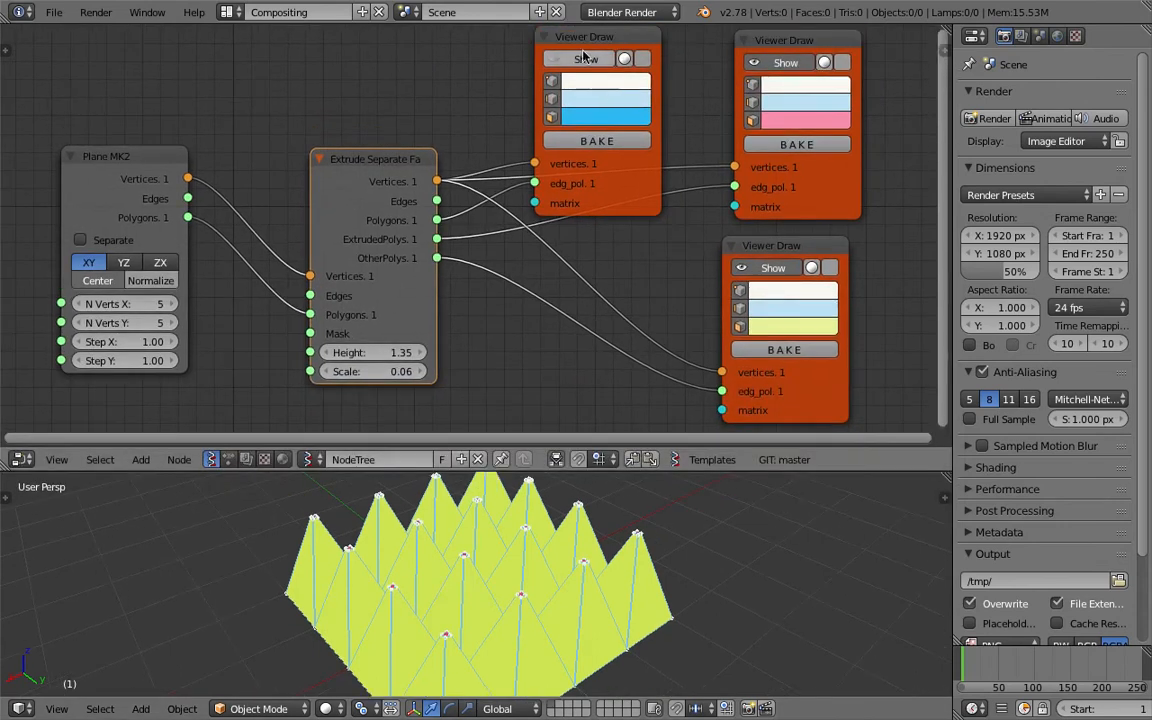
{"action": "left_click_drag", "start_coordinate": [580, 47], "coordinate": [565, 393]}
{"action": "middle_click_drag", "start_coordinate": [415, 366], "coordinate": [487, 307]}
{"action": "key", "text": "ctrl+s"}
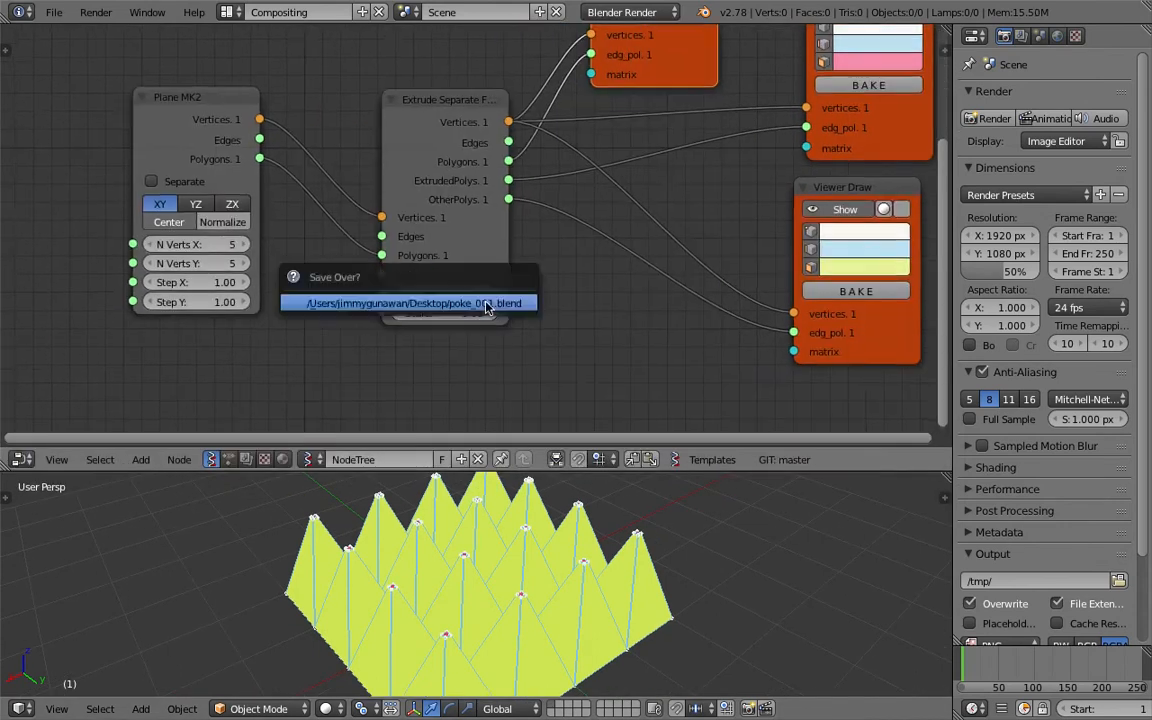
{"action": "left_click", "coordinate": [487, 307]}
Step: Move the Plane MK2 node away from the Extrude node and set the extrusion Height to 1.56
{"action": "middle_click_drag", "start_coordinate": [170, 167], "coordinate": [250, 103]}
{"action": "left_click_drag", "start_coordinate": [239, 73], "coordinate": [147, 69]}
{"action": "middle_click_drag", "start_coordinate": [445, 248], "coordinate": [463, 225]}
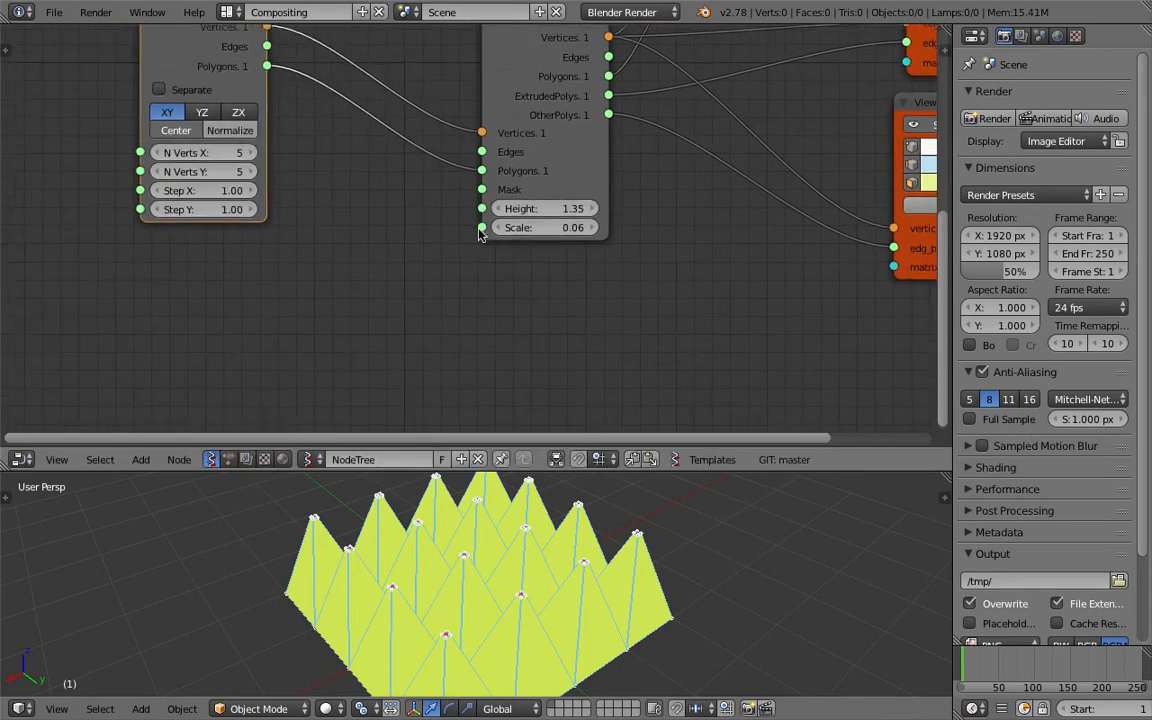
{"action": "scroll", "coordinate": [463, 223], "scroll_direction": "up", "scroll_amount": 1}
{"action": "mouse_move", "coordinate": [545, 208]}
{"action": "left_mouse_down"}
{"action": "mouse_move", "coordinate": [600, 208]}
{"action": "mouse_move", "coordinate": [520, 208]}
{"action": "mouse_move", "coordinate": [560, 208]}
{"action": "left_mouse_up"}
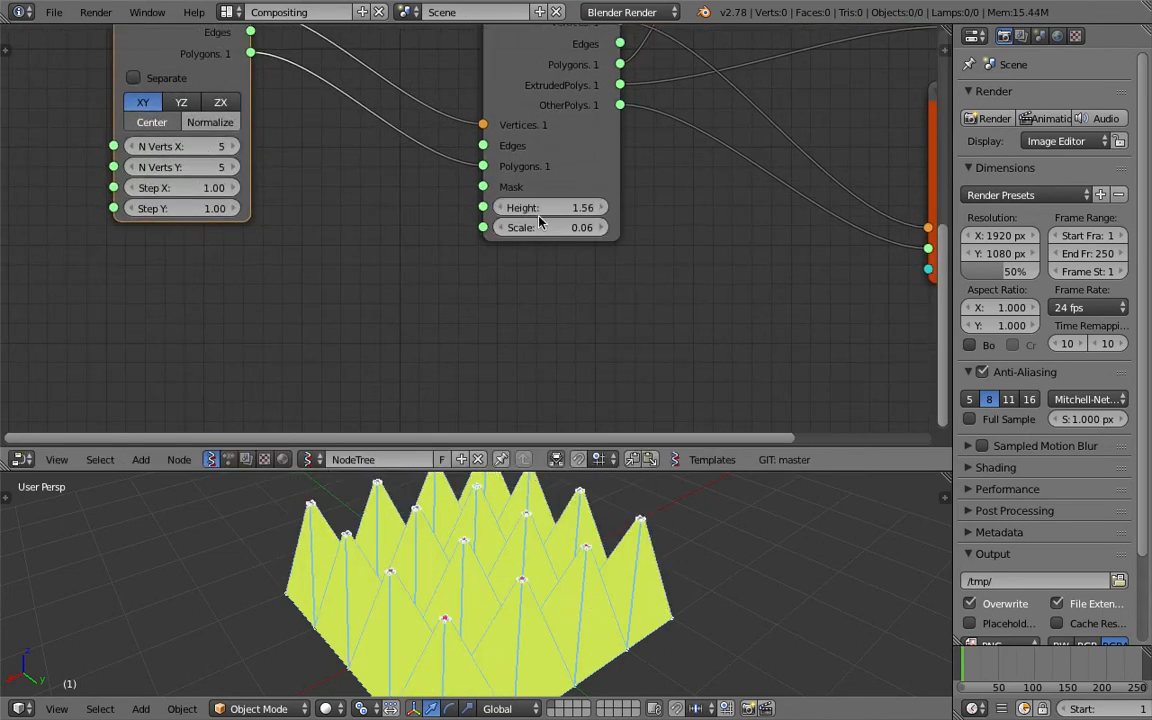
Step: Add a Random Num Gen node and place it between the Plane MK2 and Extrude nodes
{"action": "key", "text": "shift+a"}
{"action": "left_click", "coordinate": [372, 220]}
{"action": "type", "text": "random n"}
{"action": "key", "text": "Return"}
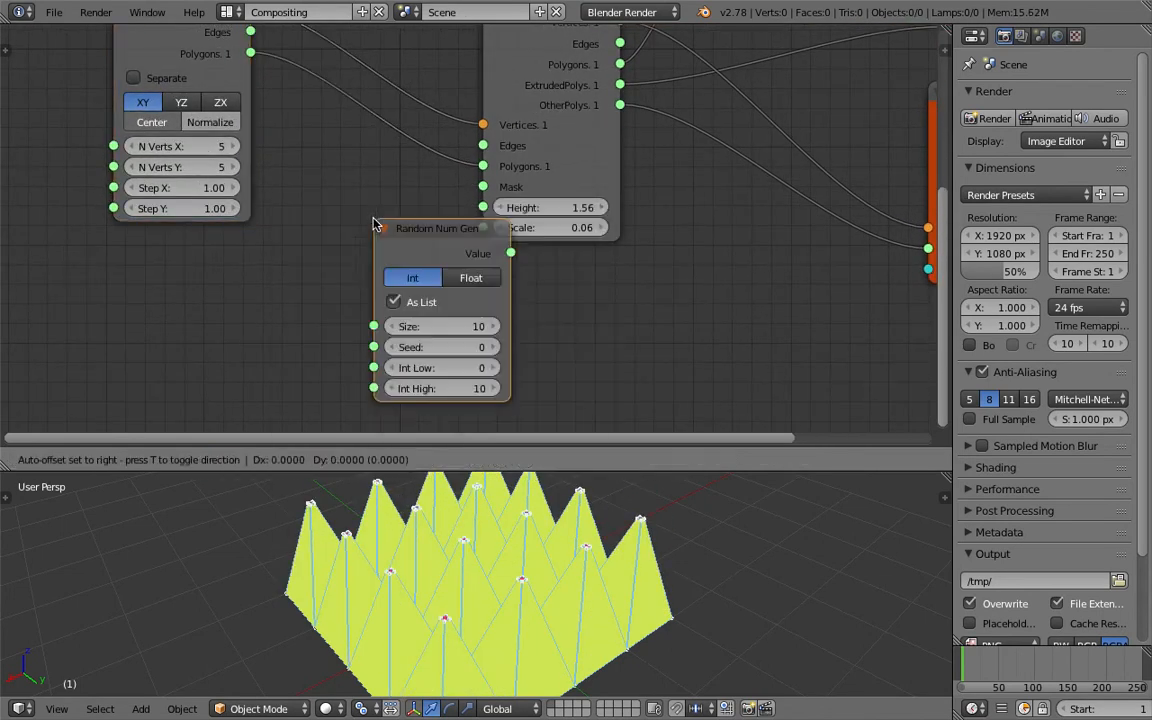
{"action": "left_click", "coordinate": [302, 202]}
{"action": "scroll", "coordinate": [358, 239], "scroll_direction": "up", "scroll_amount": 2}
{"action": "scroll", "coordinate": [358, 239], "scroll_direction": "up", "scroll_amount": 2}
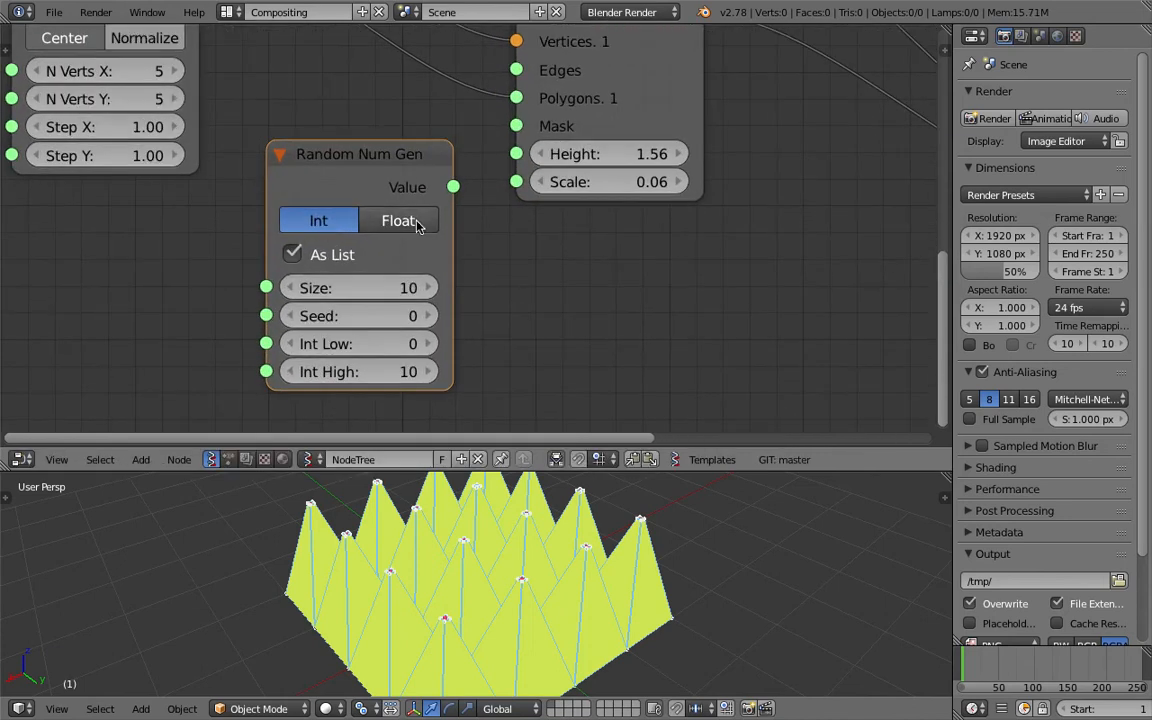
{"action": "left_click_drag", "start_coordinate": [352, 180], "coordinate": [325, 164]}
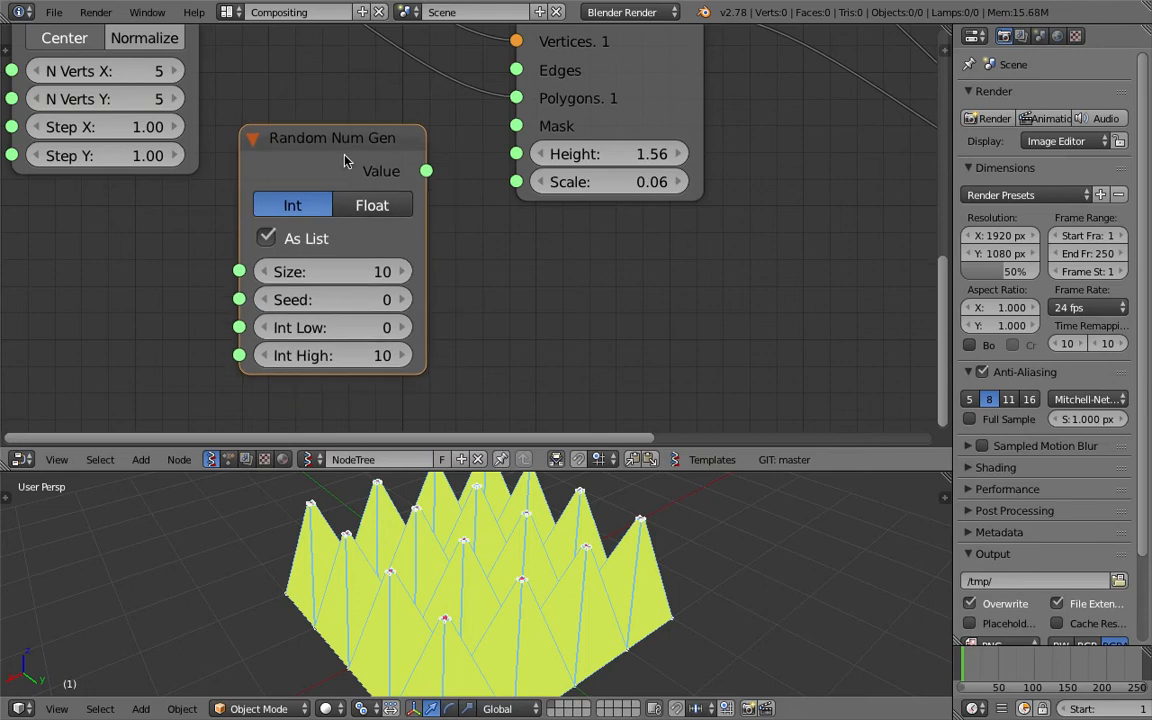
Step: Add a Stethoscope MK2 node and connect the Random Num Gen's Value output to its Data input
{"action": "middle_click_drag", "start_coordinate": [518, 269], "coordinate": [500, 249]}
{"action": "key", "text": "shift+a"}
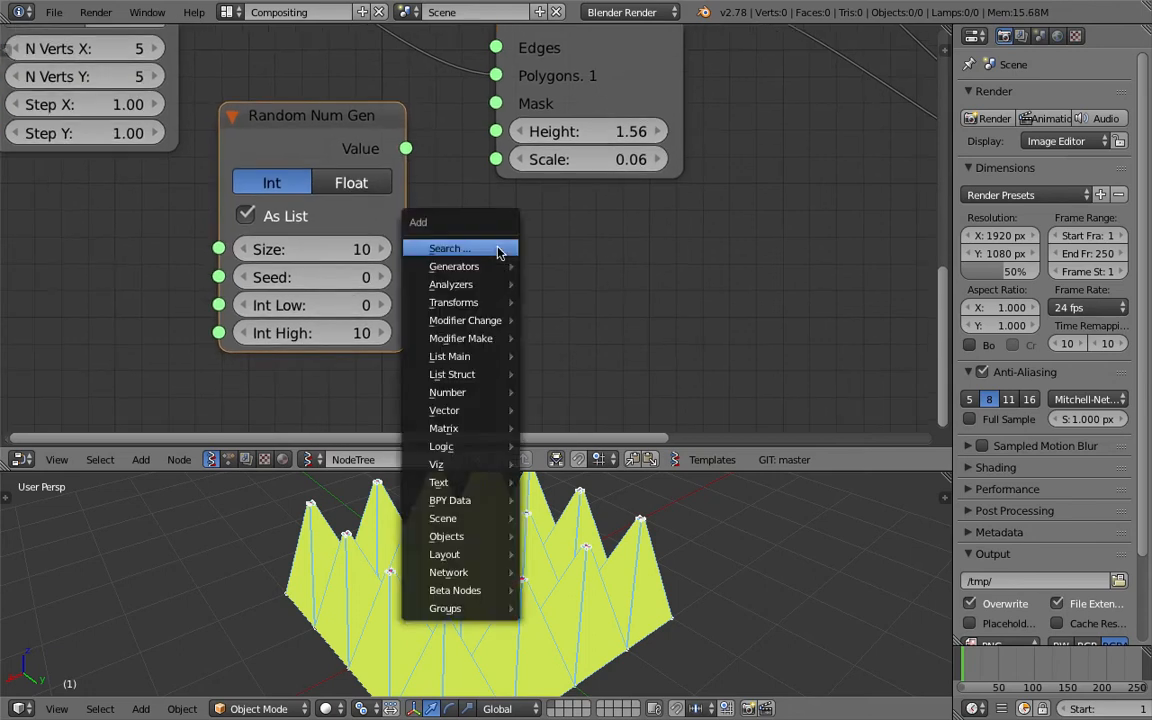
{"action": "left_click", "coordinate": [505, 245]}
{"action": "type", "text": "ste"}
{"action": "left_click", "coordinate": [547, 277]}
{"action": "left_click", "coordinate": [530, 208]}
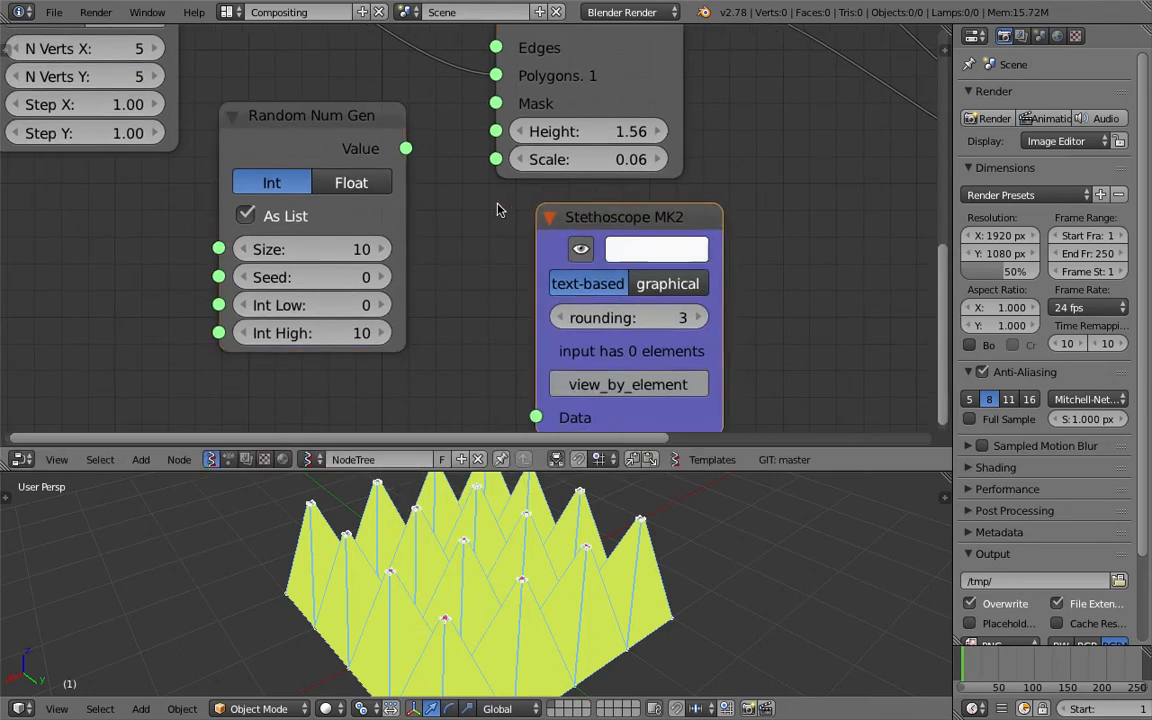
{"action": "scroll", "coordinate": [465, 185], "scroll_direction": "down", "scroll_amount": 2}
{"action": "left_click_drag", "start_coordinate": [414, 141], "coordinate": [525, 370]}
{"action": "middle_click_drag", "start_coordinate": [525, 370], "coordinate": [478, 374]}
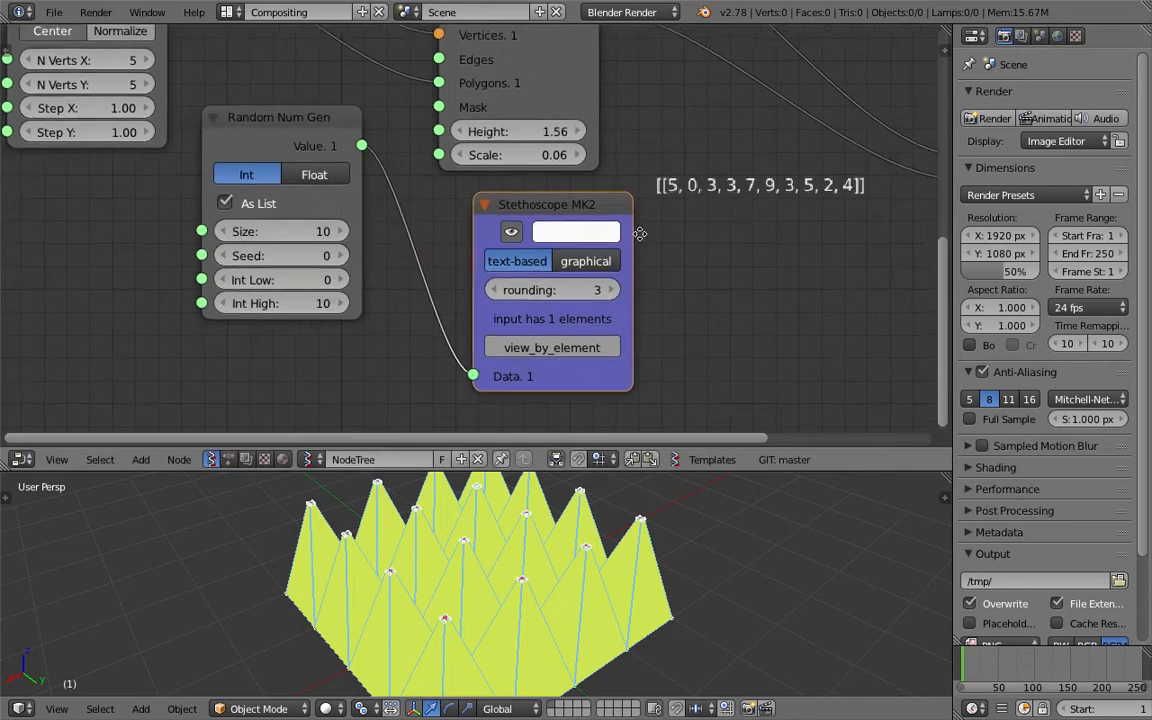
Step: Examine the generated random numbers and switch the Random Num Gen node from integer to Float output
{"action": "scroll", "coordinate": [563, 245], "scroll_direction": "up", "scroll_amount": 1}
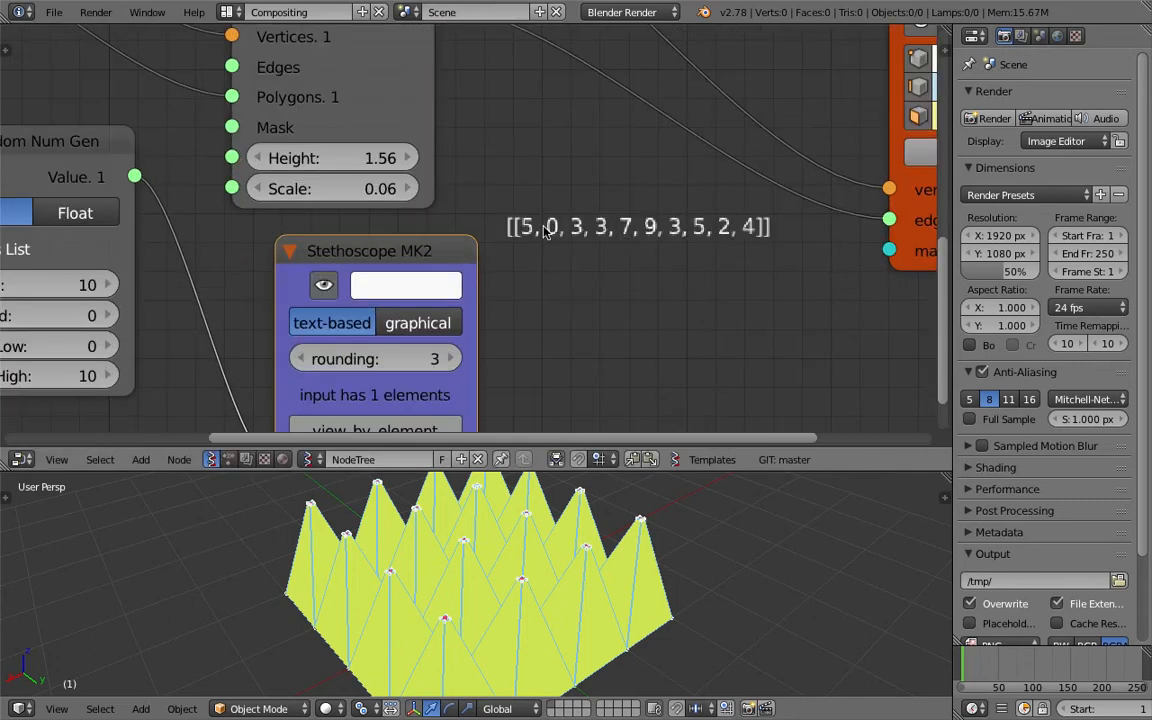
{"action": "scroll", "coordinate": [608, 202], "scroll_direction": "down", "scroll_amount": 2}
{"action": "middle_click_drag", "start_coordinate": [643, 227], "coordinate": [678, 195]}
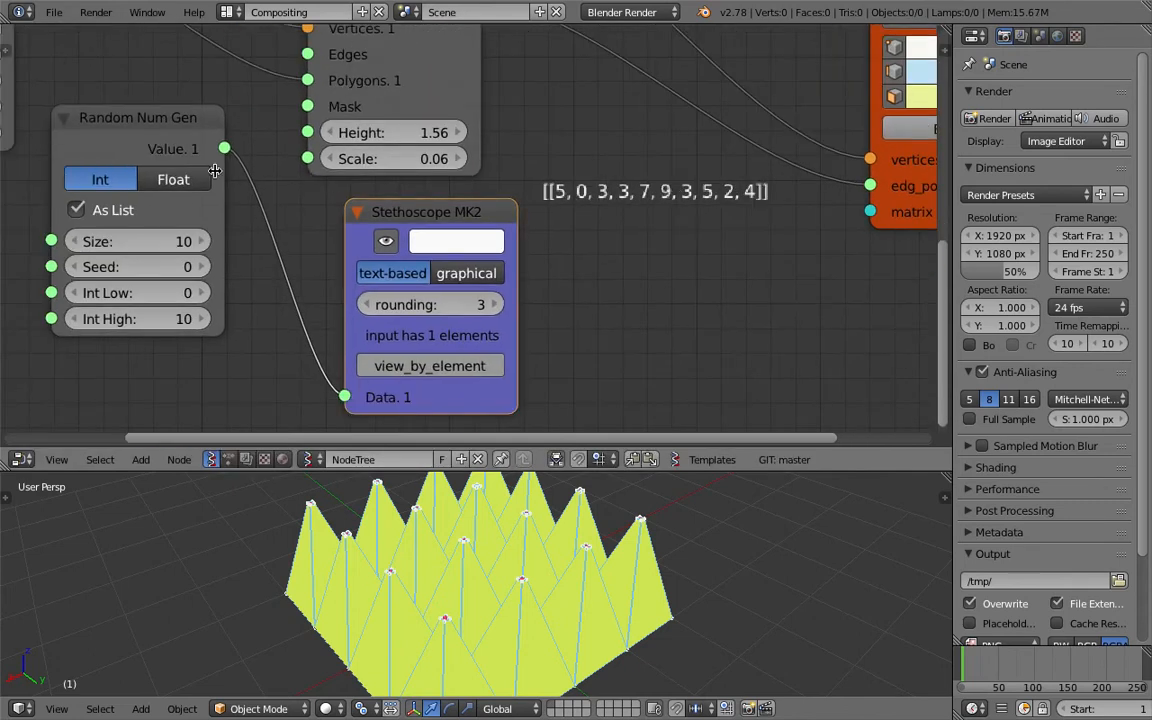
{"action": "left_click", "coordinate": [178, 180]}
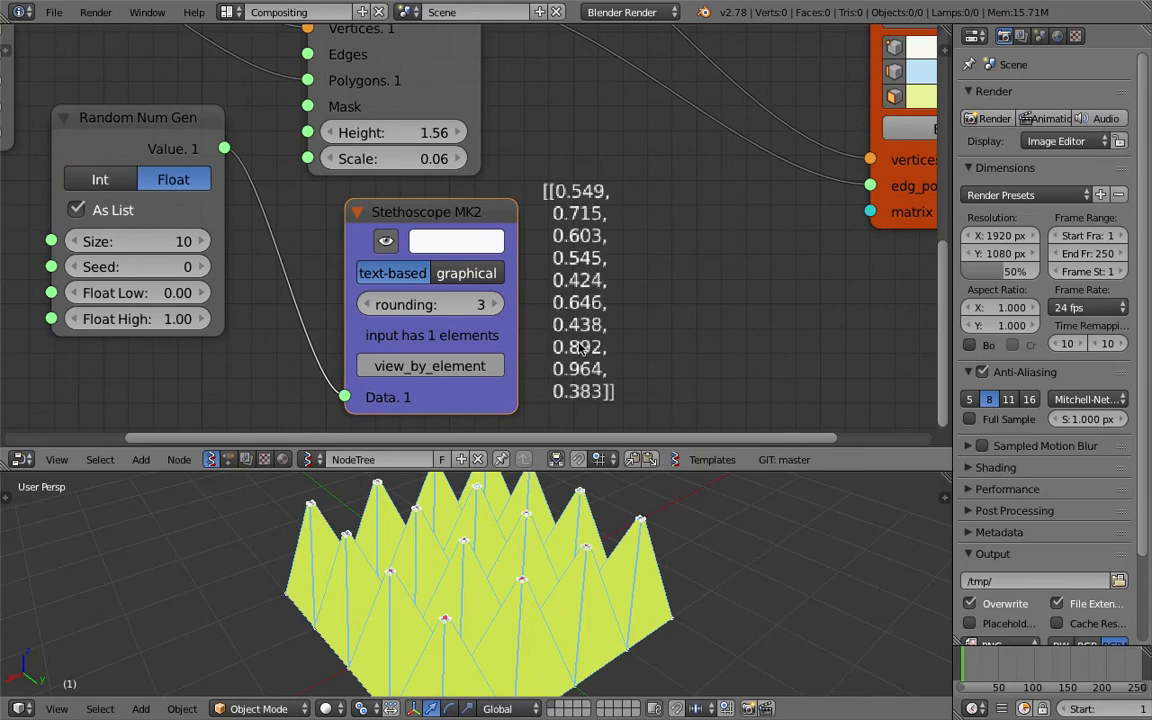
{"action": "middle_click_drag", "start_coordinate": [600, 228], "coordinate": [667, 233]}
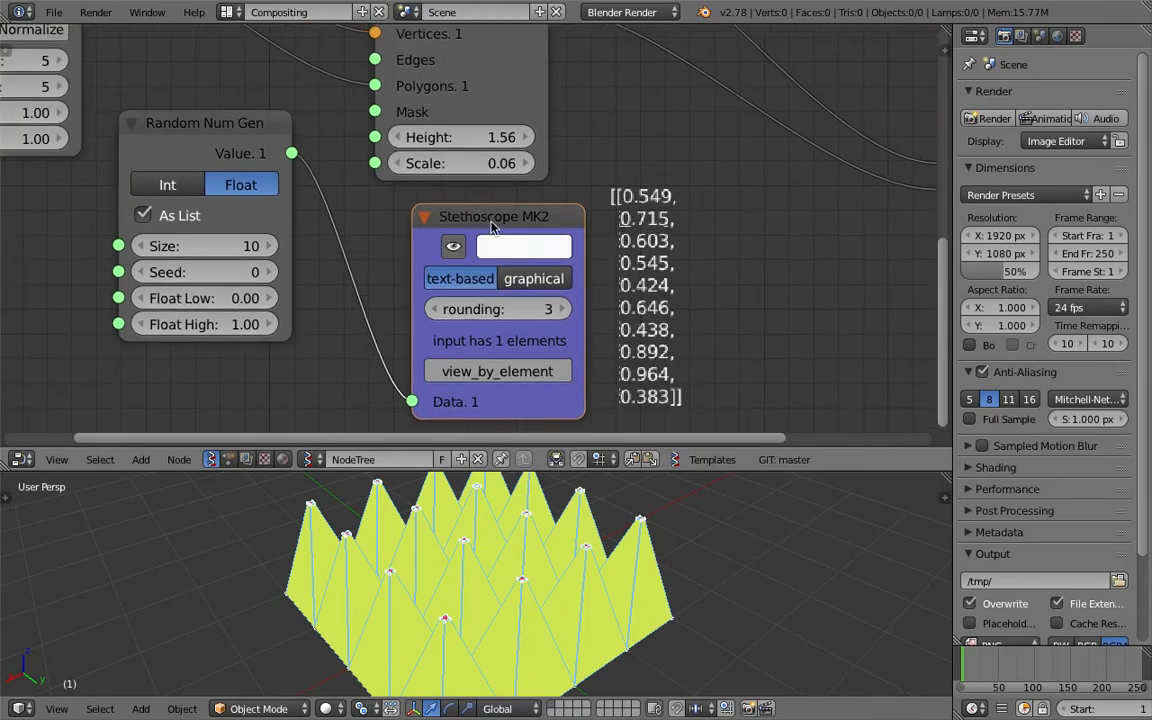
Step: Delete the Stethoscope node and connect the Random Num Gen's Value output to the Extrude node's Height input
{"action": "key", "text": "x"}
{"action": "middle_click_drag", "start_coordinate": [299, 145], "coordinate": [329, 206]}
{"action": "left_click_drag", "start_coordinate": [321, 214], "coordinate": [403, 199]}
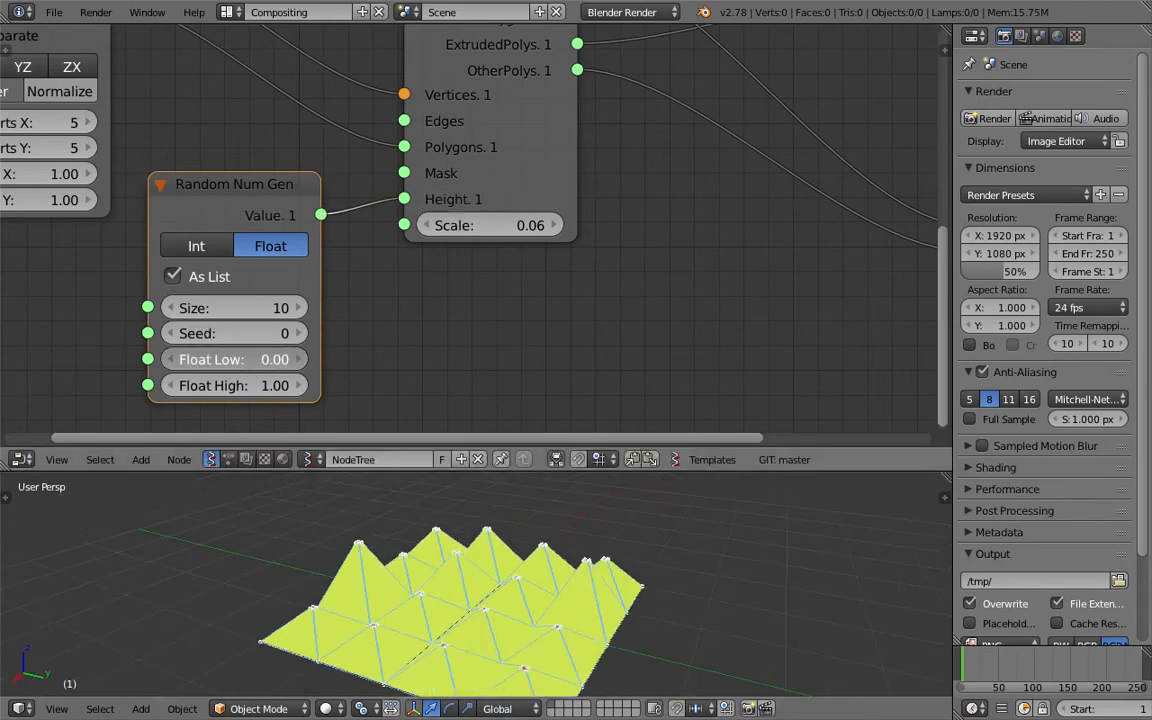
Step: Adjust the random height range to Float Low 0.60 and Float High 3.49
{"action": "left_click_drag", "start_coordinate": [257, 360], "coordinate": [345, 360]}
{"action": "left_click_drag", "start_coordinate": [257, 387], "coordinate": [285, 387]}
{"action": "scroll", "coordinate": [404, 545], "scroll_direction": "down", "scroll_amount": 3}
{"action": "middle_click_drag", "start_coordinate": [406, 547], "coordinate": [481, 574]}
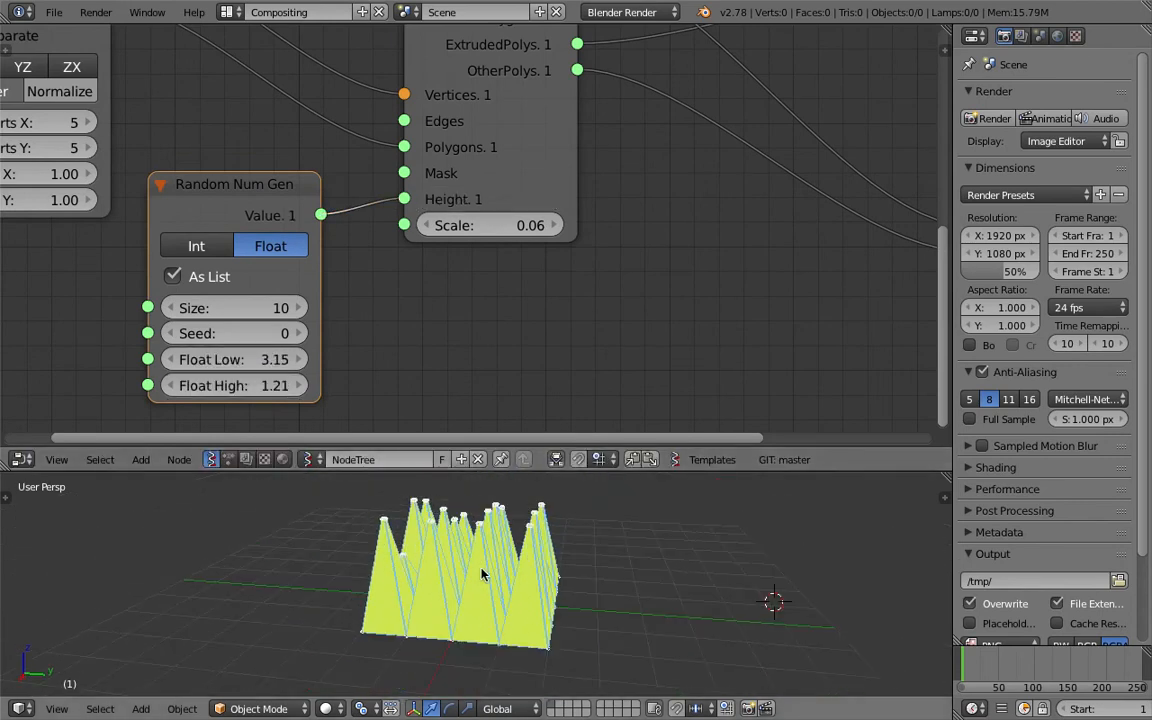
{"action": "left_click_drag", "start_coordinate": [277, 387], "coordinate": [169, 361]}
{"action": "left_click_drag", "start_coordinate": [276, 385], "coordinate": [385, 385]}
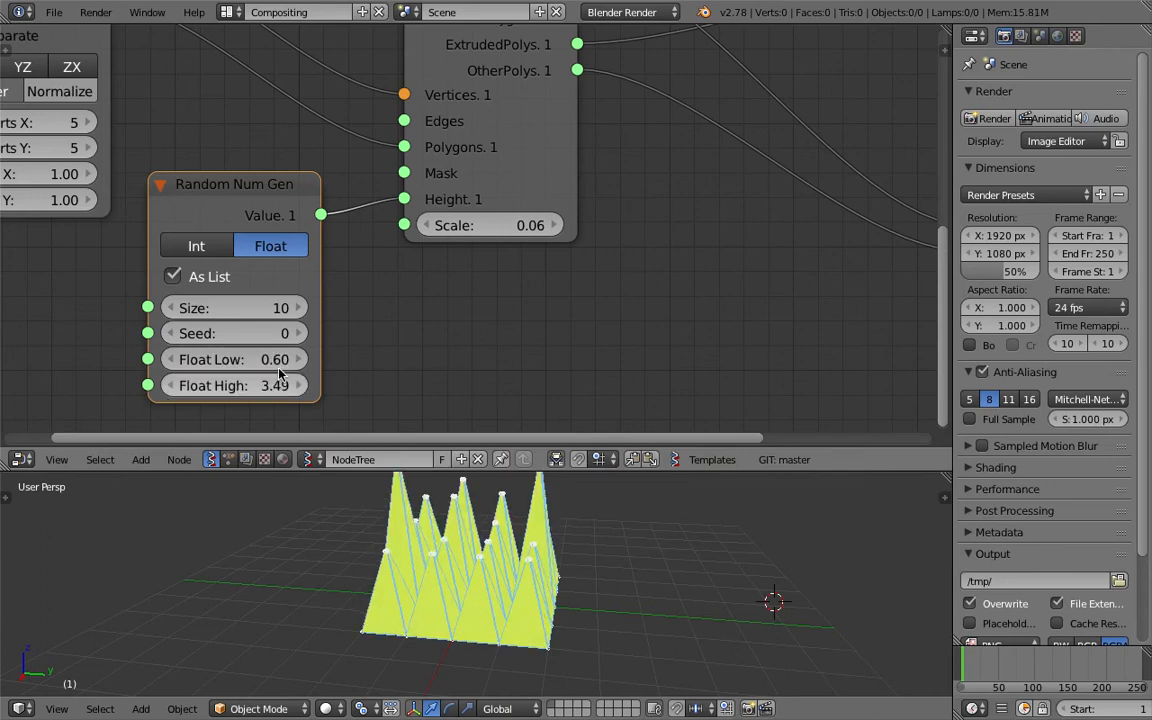
Step: Set the Random Num Gen's Seed to 261 and Float Low to 0.72, checking the spikes from another angle
{"action": "left_click_drag", "start_coordinate": [225, 335], "coordinate": [295, 335]}
{"action": "left_click_drag", "start_coordinate": [226, 346], "coordinate": [294, 346]}
{"action": "middle_click_drag", "start_coordinate": [586, 540], "coordinate": [528, 565]}
Step: Spread the Plane MK2 and Random Num Gen nodes apart to free space between them for another node
{"action": "middle_click_drag", "start_coordinate": [89, 137], "coordinate": [207, 108]}
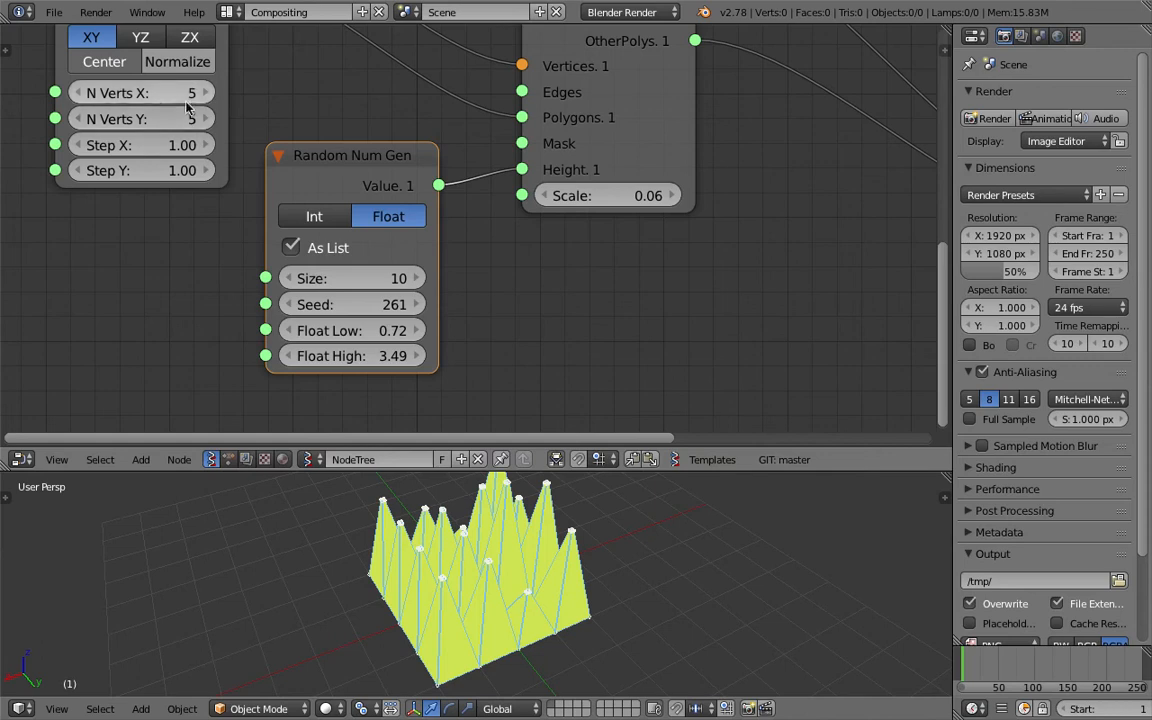
{"action": "scroll", "coordinate": [215, 127], "scroll_direction": "down", "scroll_amount": 1}
{"action": "middle_click_drag", "start_coordinate": [279, 200], "coordinate": [360, 284]}
{"action": "left_click_drag", "start_coordinate": [262, 94], "coordinate": [174, 87]}
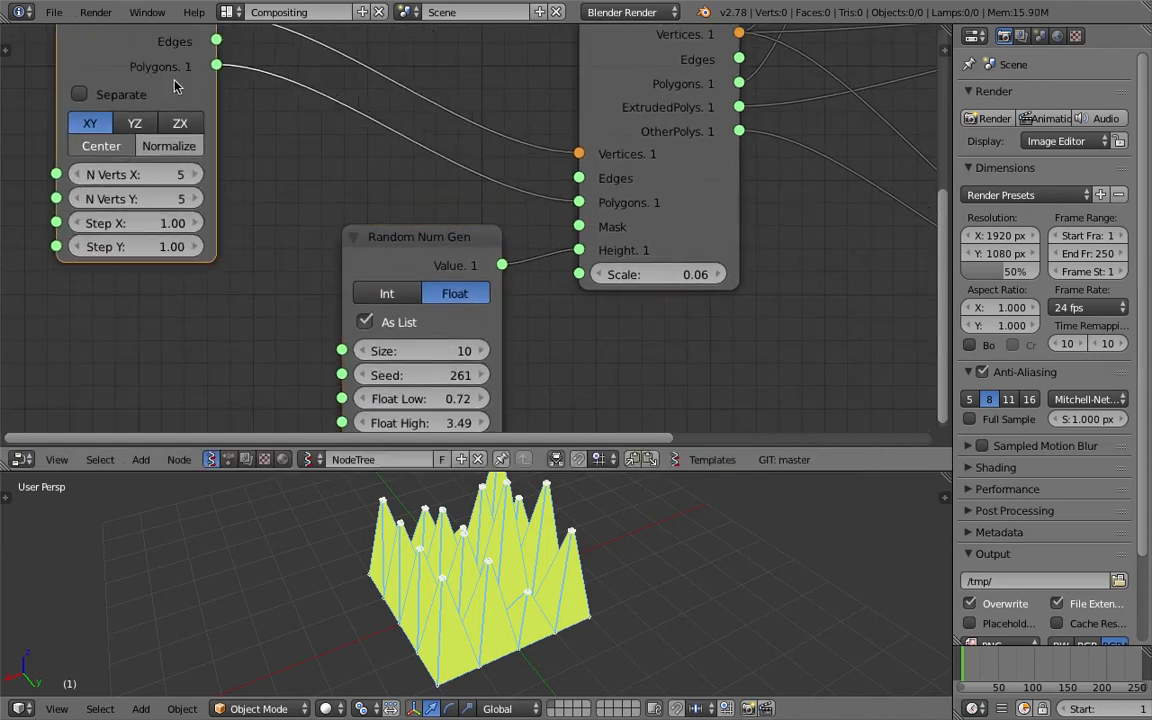
{"action": "left_click_drag", "start_coordinate": [414, 237], "coordinate": [441, 254]}
Step: Add a List Length node, feed it the plane's Polygons, and connect its Length output to the Random Num Gen's Size
{"action": "key", "text": "space"}
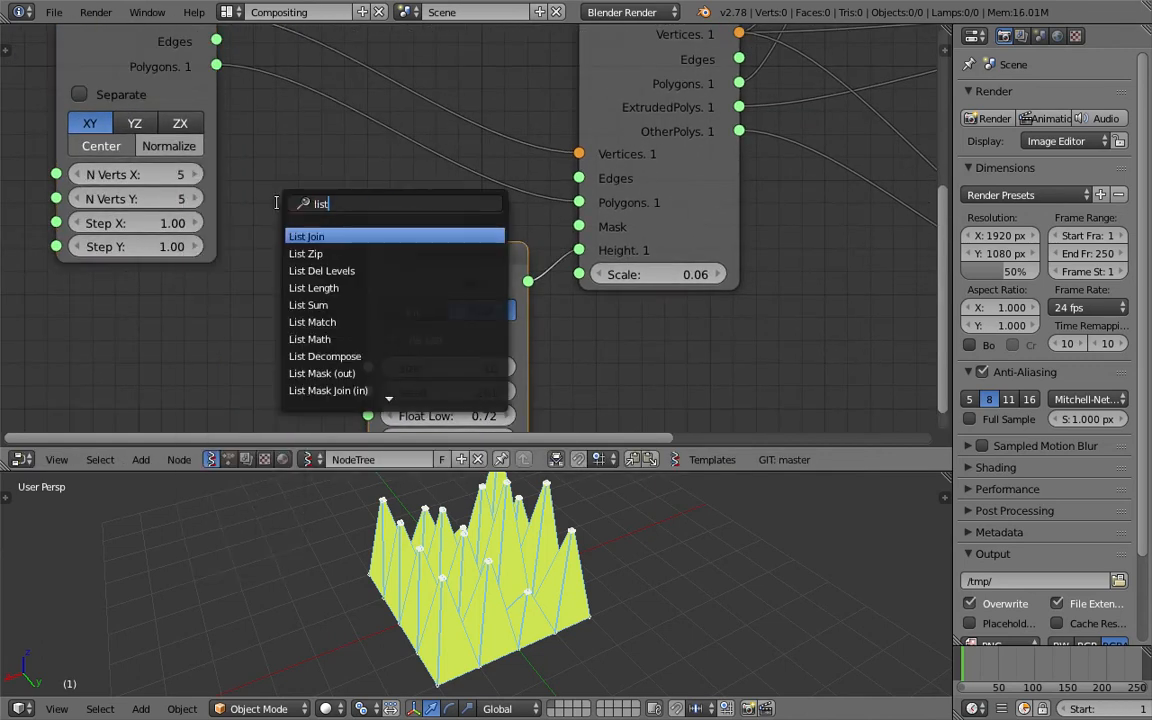
{"action": "type", "text": "list l"}
{"action": "key", "text": "Return"}
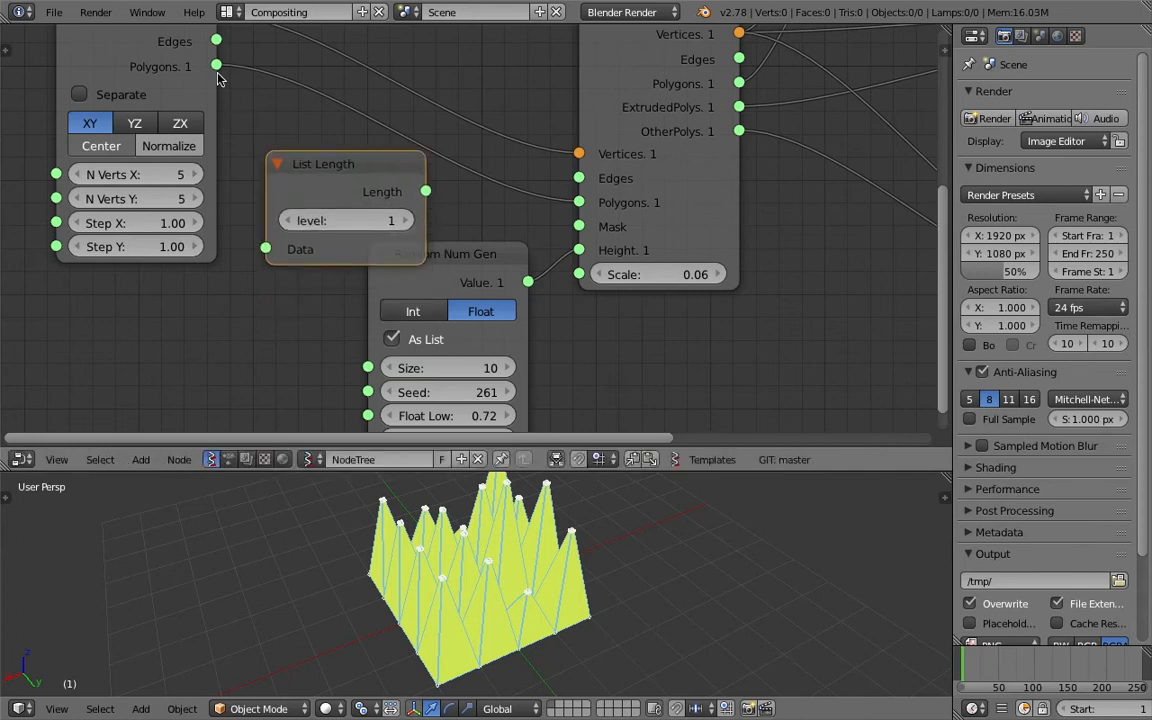
{"action": "left_click_drag", "start_coordinate": [217, 70], "coordinate": [265, 249]}
{"action": "left_click_drag", "start_coordinate": [327, 193], "coordinate": [277, 169]}
{"action": "left_click_drag", "start_coordinate": [376, 168], "coordinate": [380, 177]}
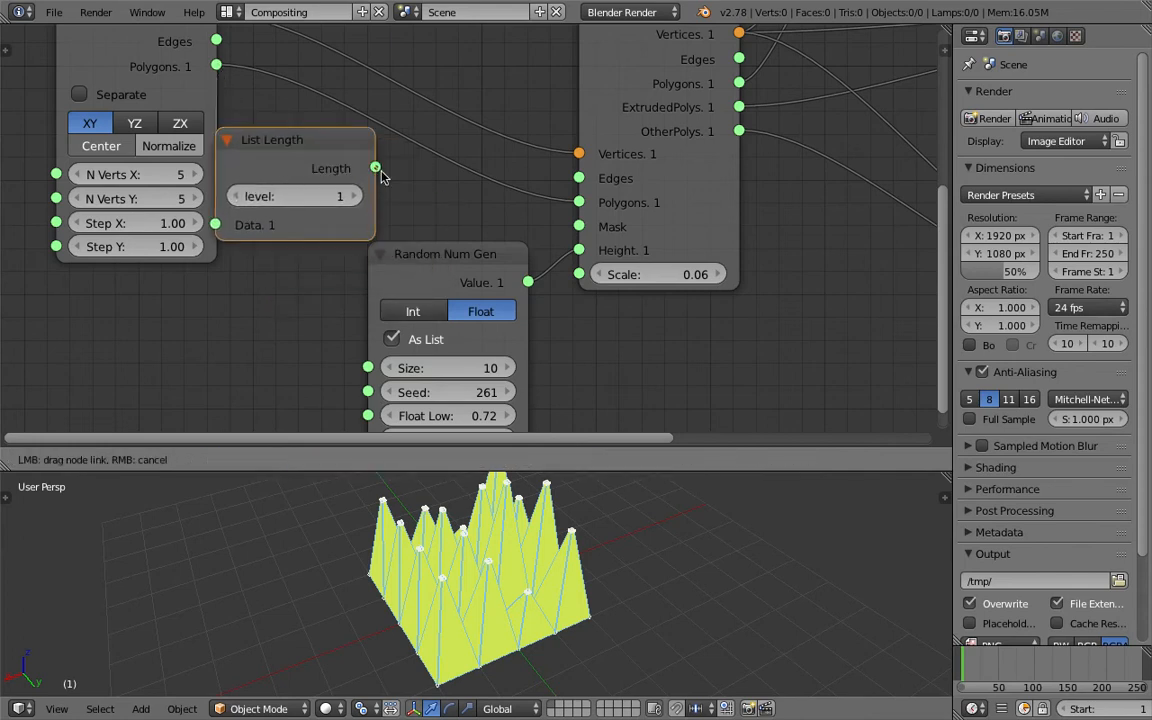
{"action": "left_click_drag", "start_coordinate": [367, 373], "coordinate": [368, 368]}
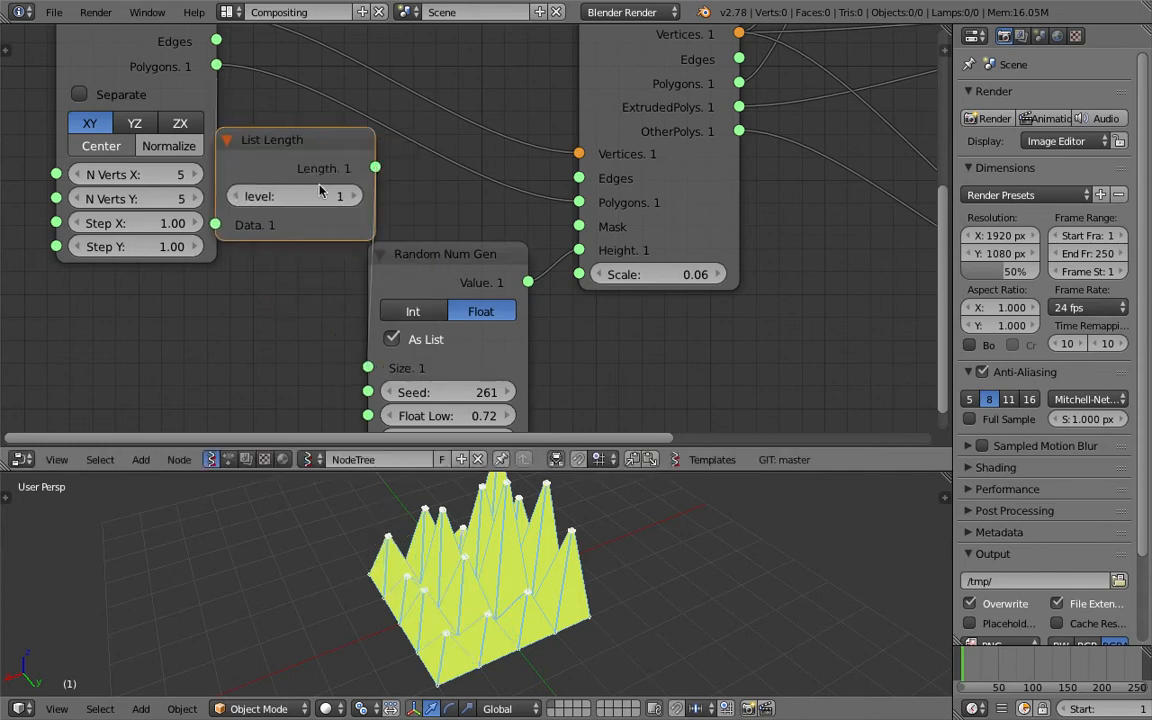
Step: Try level 2 on the List Length node and set it back to level 1
{"action": "left_click_drag", "start_coordinate": [360, 199], "coordinate": [338, 224]}
{"action": "left_click", "coordinate": [328, 223]}
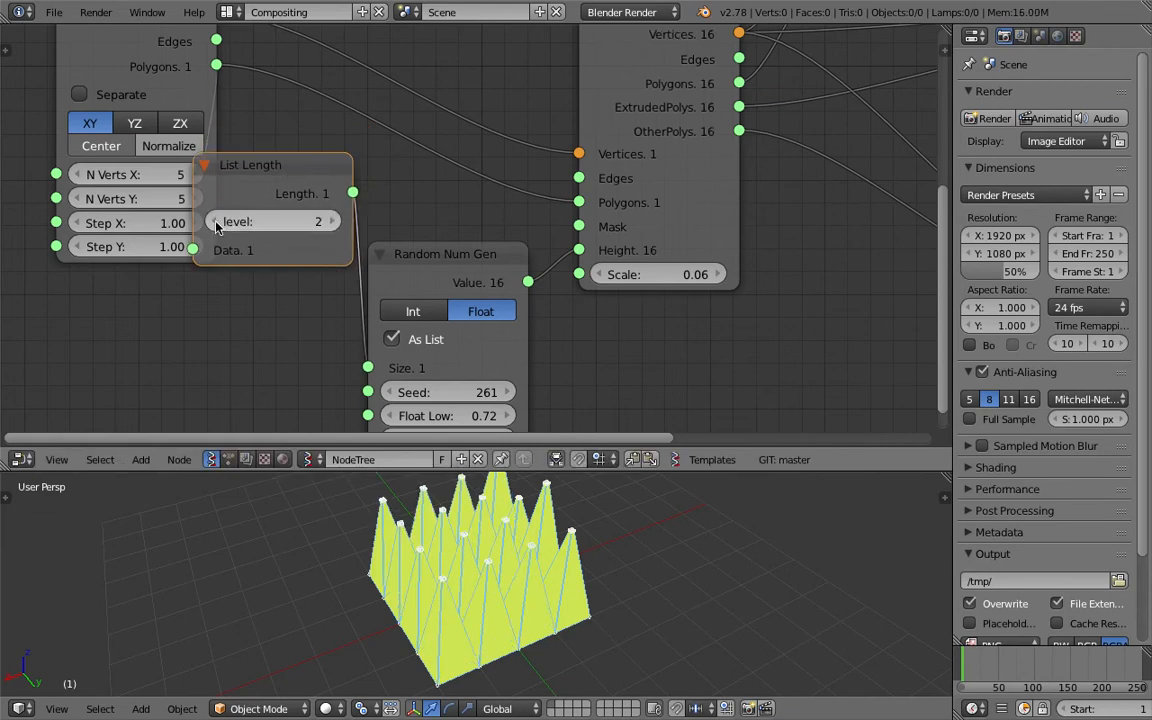
{"action": "left_click", "coordinate": [215, 222]}
{"action": "middle_click_drag", "start_coordinate": [521, 526], "coordinate": [620, 592]}
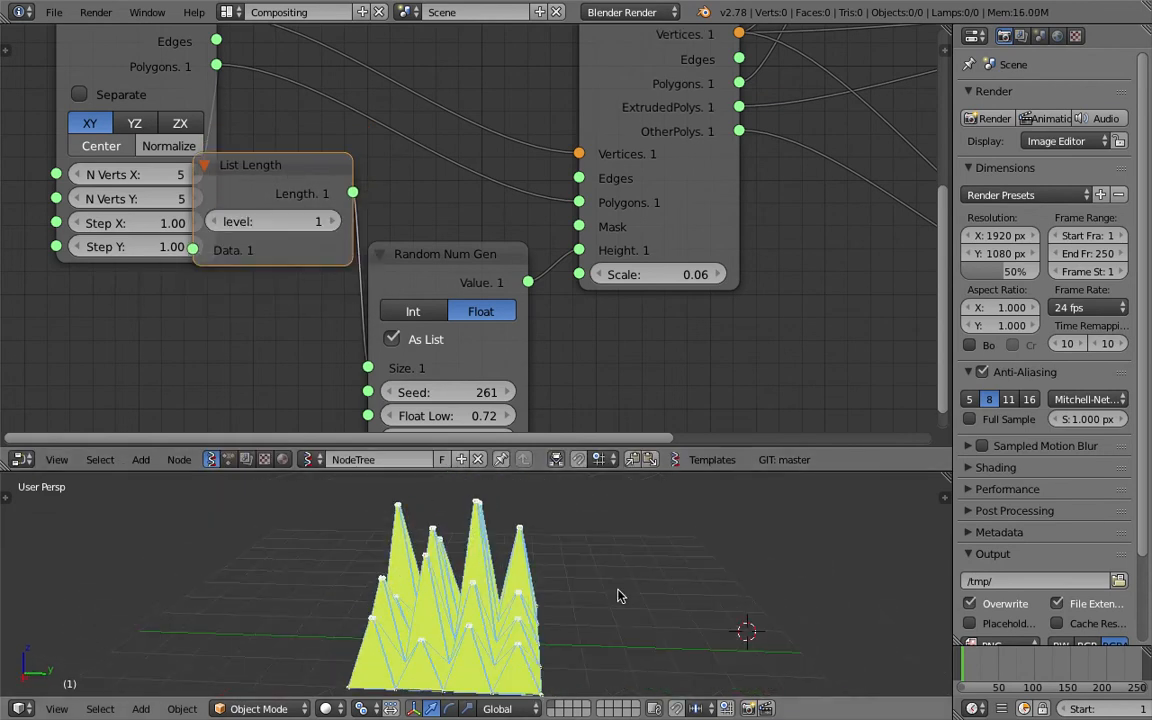
Step: Set the Random Num Gen's Seed to 333 and save over the existing blend file
{"action": "middle_click_drag", "start_coordinate": [508, 378], "coordinate": [491, 305]}
{"action": "left_click_drag", "start_coordinate": [468, 316], "coordinate": [519, 322]}
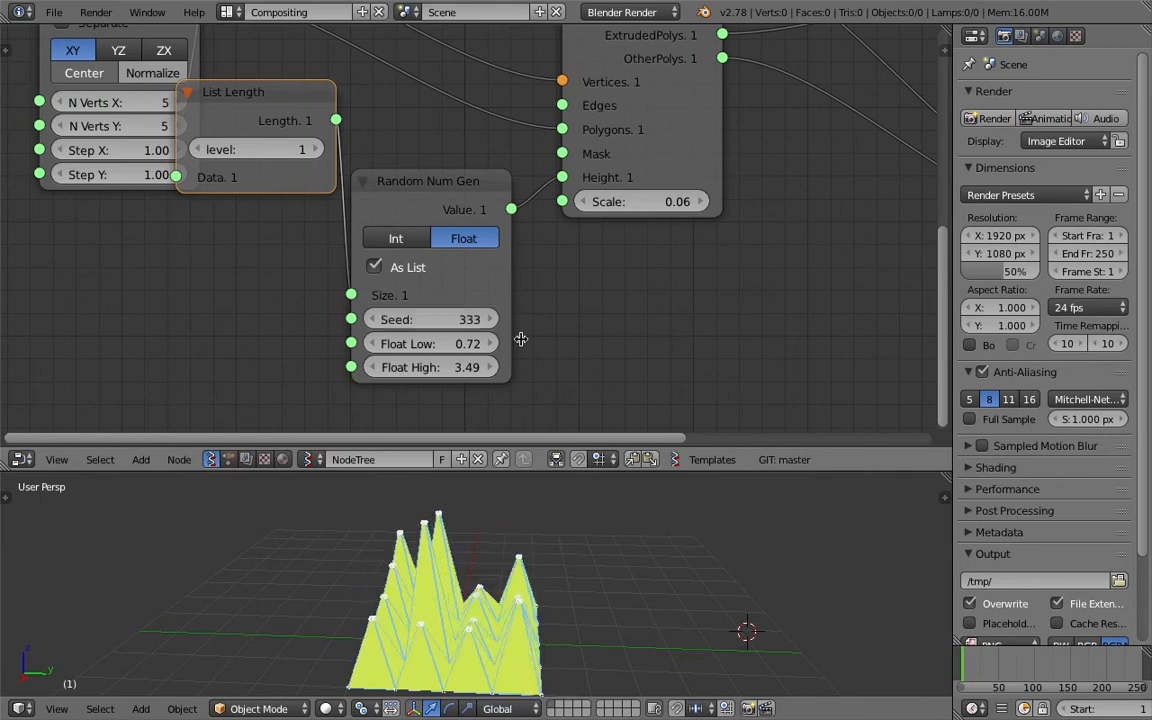
{"action": "middle_click_drag", "start_coordinate": [519, 337], "coordinate": [455, 332]}
{"action": "key", "text": "ctrl+s"}
{"action": "left_click", "coordinate": [524, 326]}
Step: Move the Plane MK2 node clear of List Length and set its N Verts X and N Verts Y to 8
{"action": "middle_click_drag", "start_coordinate": [110, 190], "coordinate": [334, 218]}
{"action": "scroll", "coordinate": [325, 165], "scroll_direction": "down", "scroll_amount": 1}
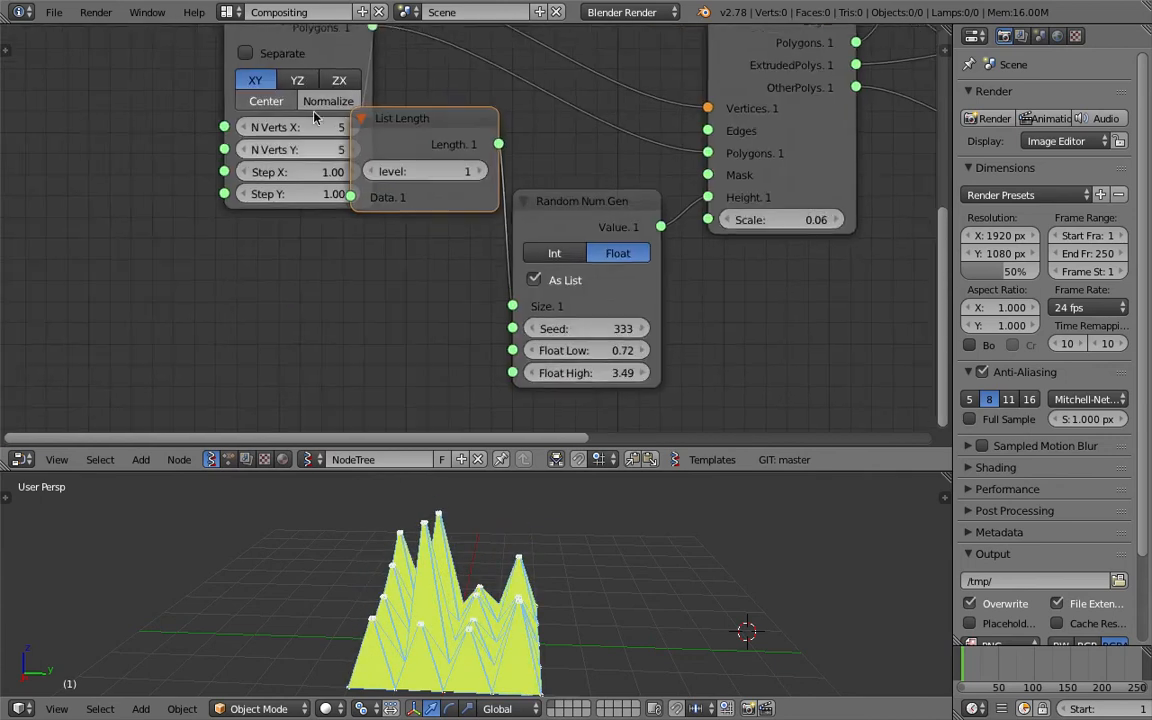
{"action": "left_click", "coordinate": [240, 51]}
{"action": "left_click", "coordinate": [242, 51]}
{"action": "left_click", "coordinate": [243, 51]}
{"action": "left_click_drag", "start_coordinate": [236, 39], "coordinate": [118, 75]}
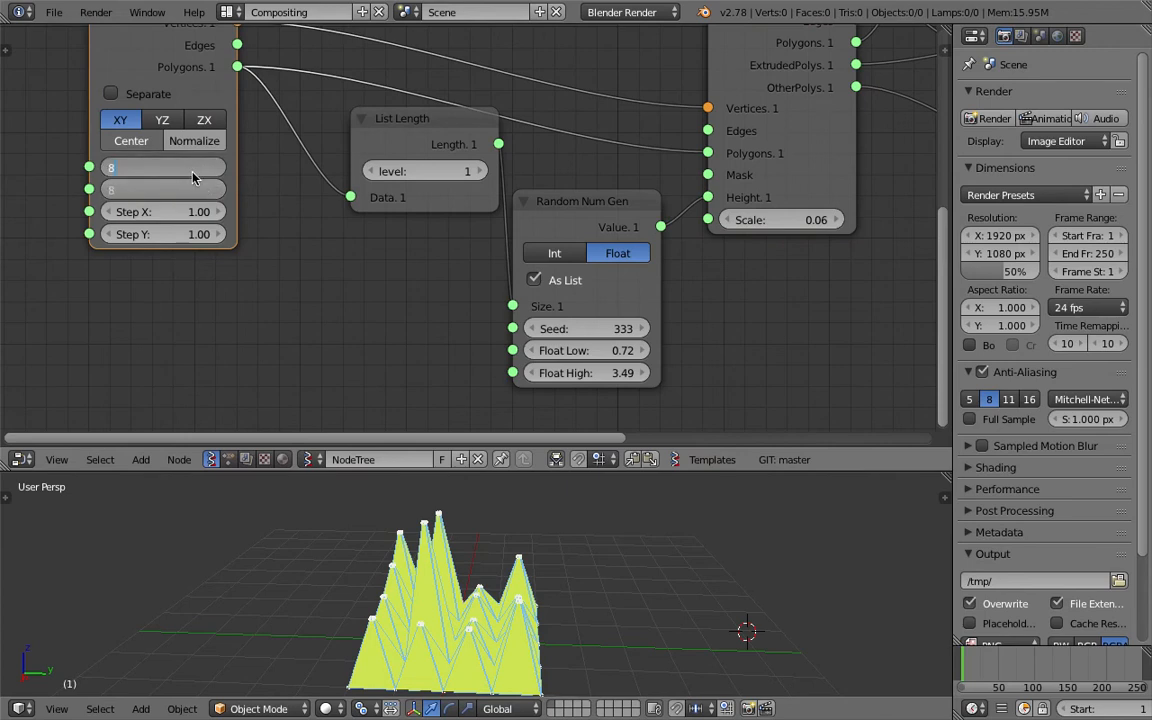
{"action": "key", "text": "Return"}
{"action": "middle_click_drag", "start_coordinate": [535, 622], "coordinate": [434, 598]}
Step: Set the Random Num Gen's Seed to 415 to vary the spike heights
{"action": "left_click_drag", "start_coordinate": [585, 329], "coordinate": [742, 329]}
{"action": "scroll", "coordinate": [650, 525], "scroll_direction": "down", "scroll_amount": 2}
{"action": "mouse_move", "coordinate": [640, 532]}
{"action": "middle_mouse_down"}
{"action": "mouse_move", "coordinate": [584, 576]}
{"action": "mouse_move", "coordinate": [547, 573]}
{"action": "mouse_move", "coordinate": [652, 520]}
{"action": "middle_mouse_up"}
Step: Switch off the OtherPolys viewer's display and turn the original Viewer Draw's display of all polygons back on
{"action": "middle_click_drag", "start_coordinate": [706, 215], "coordinate": [524, 278]}
{"action": "middle_click_drag", "start_coordinate": [802, 157], "coordinate": [321, 285]}
{"action": "left_click", "coordinate": [554, 292]}
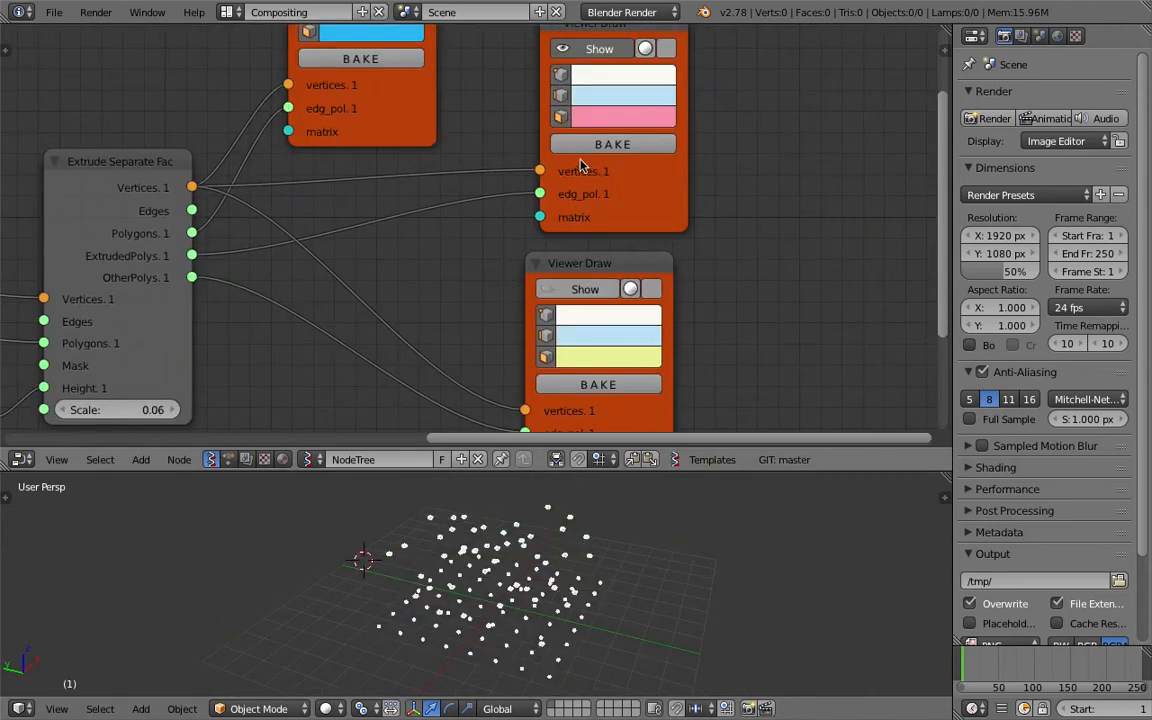
{"action": "middle_click_drag", "start_coordinate": [445, 73], "coordinate": [498, 179]}
{"action": "left_click", "coordinate": [412, 80]}
Step: Set the Extrude node's Scale to 0.27 and inspect the blunted spikes in the 3D view
{"action": "mouse_move", "coordinate": [368, 391]}
{"action": "middle_mouse_down"}
{"action": "mouse_move", "coordinate": [609, 239]}
{"action": "mouse_move", "coordinate": [555, 231]}
{"action": "mouse_move", "coordinate": [635, 40]}
{"action": "middle_mouse_up"}
{"action": "scroll", "coordinate": [360, 247], "scroll_direction": "up", "scroll_amount": 2}
{"action": "middle_click_drag", "start_coordinate": [360, 247], "coordinate": [430, 228]}
{"action": "scroll", "coordinate": [386, 282], "scroll_direction": "up", "scroll_amount": 2}
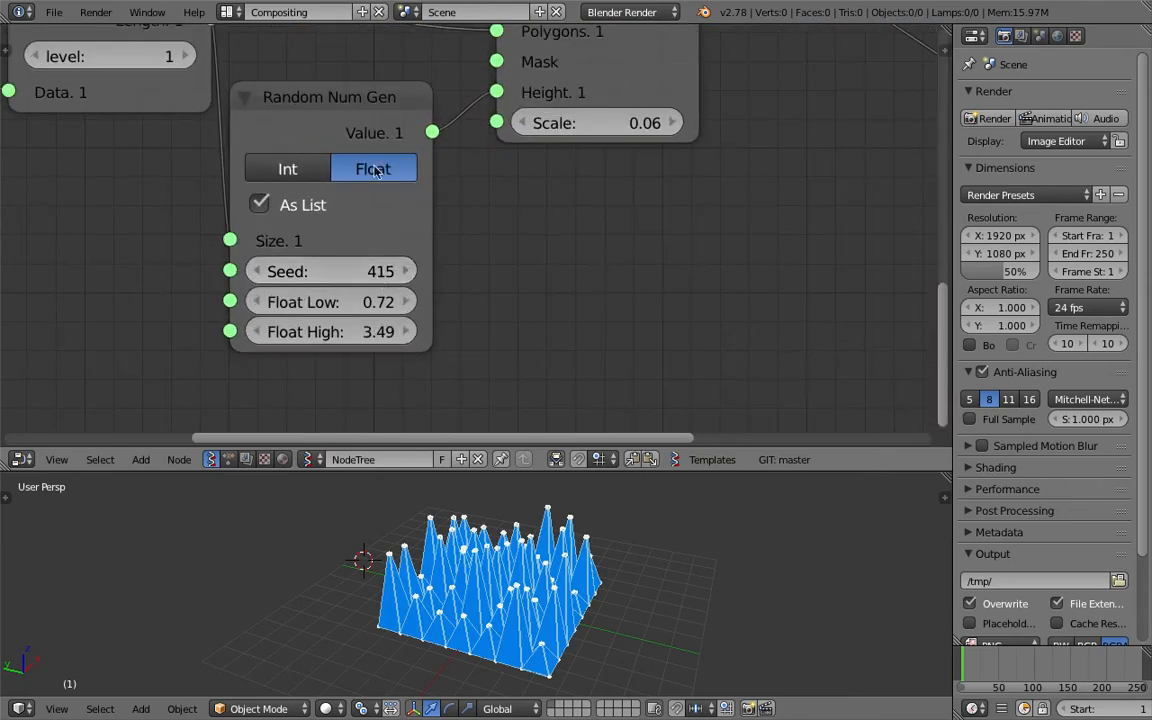
{"action": "middle_click_drag", "start_coordinate": [591, 181], "coordinate": [483, 287]}
{"action": "mouse_move", "coordinate": [512, 234]}
{"action": "left_mouse_down"}
{"action": "mouse_move", "coordinate": [598, 234]}
{"action": "mouse_move", "coordinate": [519, 234]}
{"action": "left_mouse_up"}
{"action": "middle_click_drag", "start_coordinate": [541, 638], "coordinate": [604, 650]}
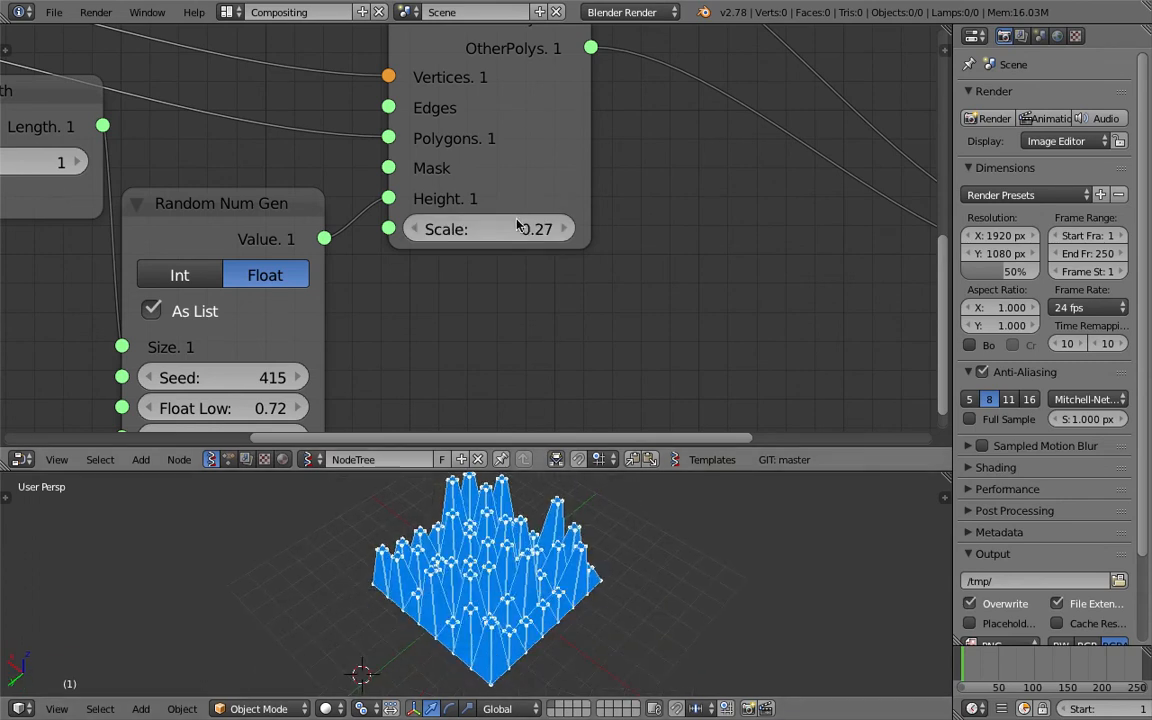
Step: Move the List Length node lower and the Plane MK2 node farther from it to free space in the tree
{"action": "scroll", "coordinate": [517, 225], "scroll_direction": "down", "scroll_amount": 3}
{"action": "middle_click_drag", "start_coordinate": [437, 147], "coordinate": [540, 226]}
{"action": "middle_click_drag", "start_coordinate": [265, 221], "coordinate": [404, 242]}
{"action": "left_click_drag", "start_coordinate": [384, 226], "coordinate": [298, 306]}
{"action": "middle_click_drag", "start_coordinate": [225, 114], "coordinate": [354, 70]}
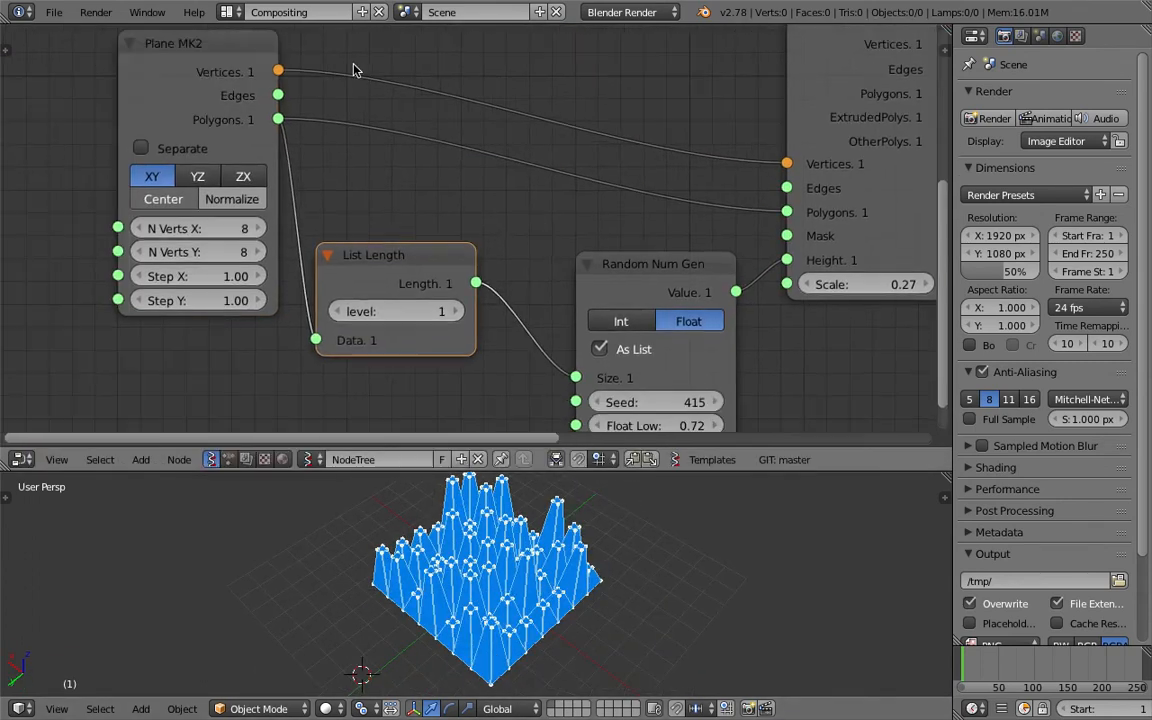
{"action": "left_click_drag", "start_coordinate": [239, 77], "coordinate": [1, 68]}
Step: Reposition the Extrude Separate Faces and Plane MK2 nodes, leaving a wide gap between them for another node
{"action": "scroll", "coordinate": [975, 120], "scroll_direction": "down", "scroll_amount": 2}
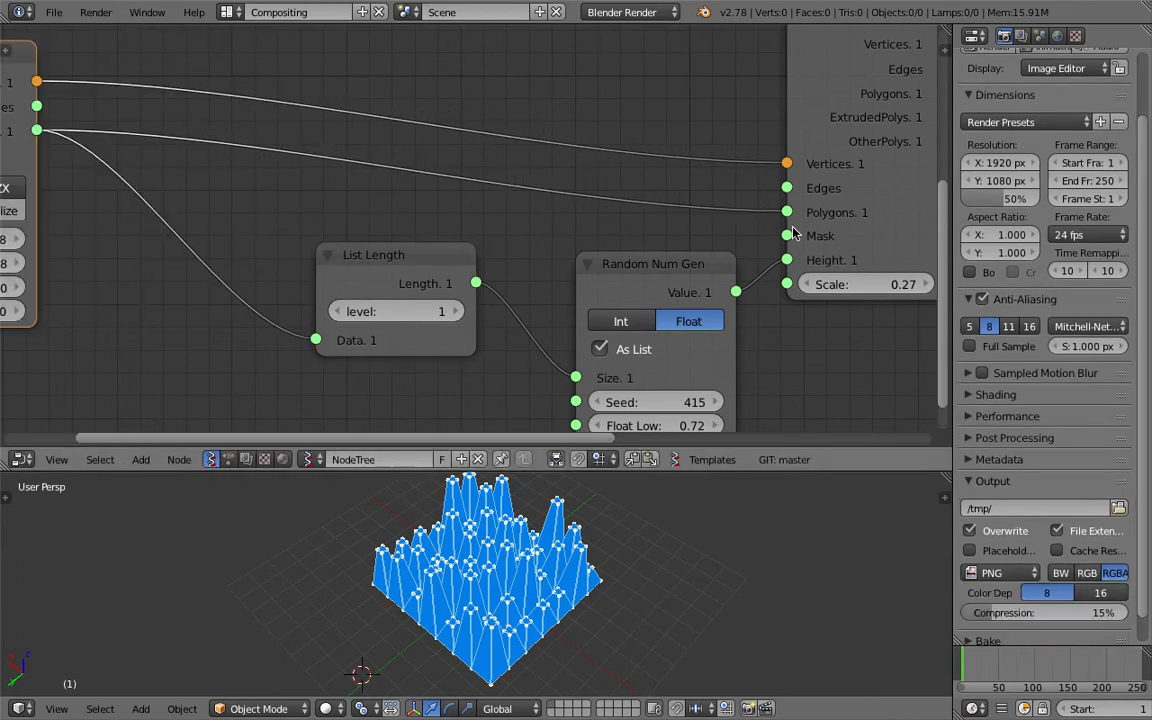
{"action": "scroll", "coordinate": [790, 225], "scroll_direction": "down", "scroll_amount": 1}
{"action": "middle_click_drag", "start_coordinate": [819, 220], "coordinate": [812, 237]}
{"action": "left_click_drag", "start_coordinate": [806, 131], "coordinate": [809, 93]}
{"action": "middle_click_drag", "start_coordinate": [269, 138], "coordinate": [380, 177]}
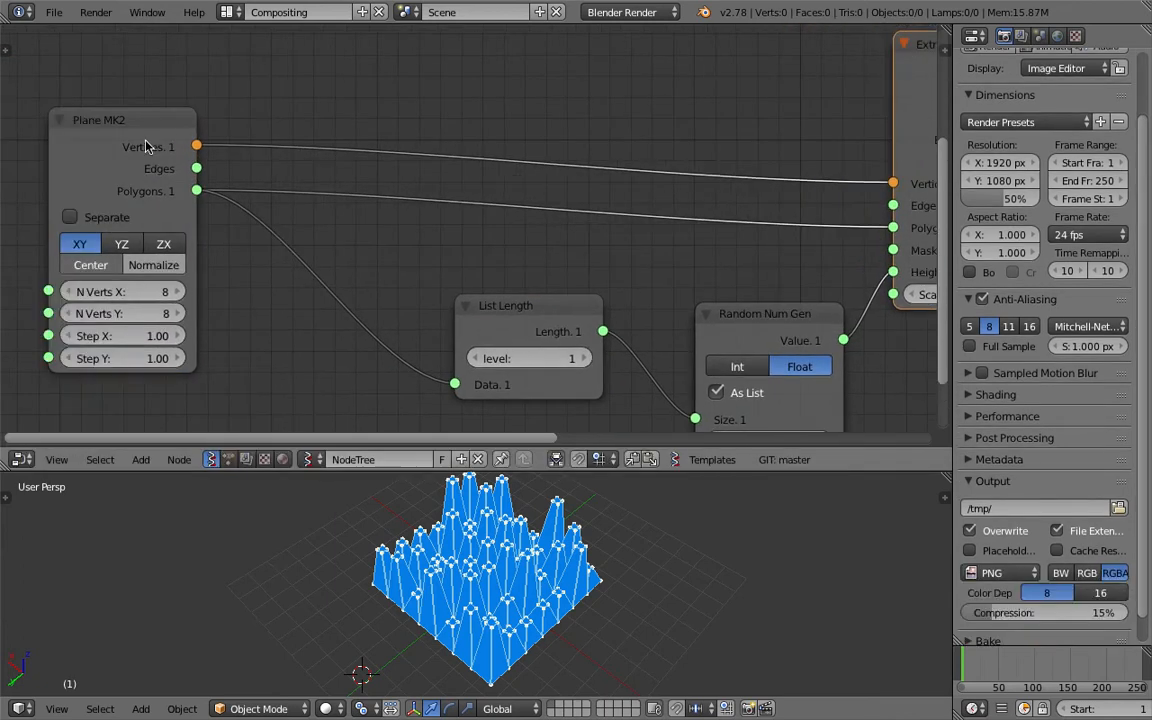
{"action": "left_click_drag", "start_coordinate": [145, 141], "coordinate": [136, 157]}
{"action": "scroll", "coordinate": [460, 190], "scroll_direction": "down", "scroll_amount": 2}
{"action": "left_click_drag", "start_coordinate": [859, 108], "coordinate": [852, 70]}
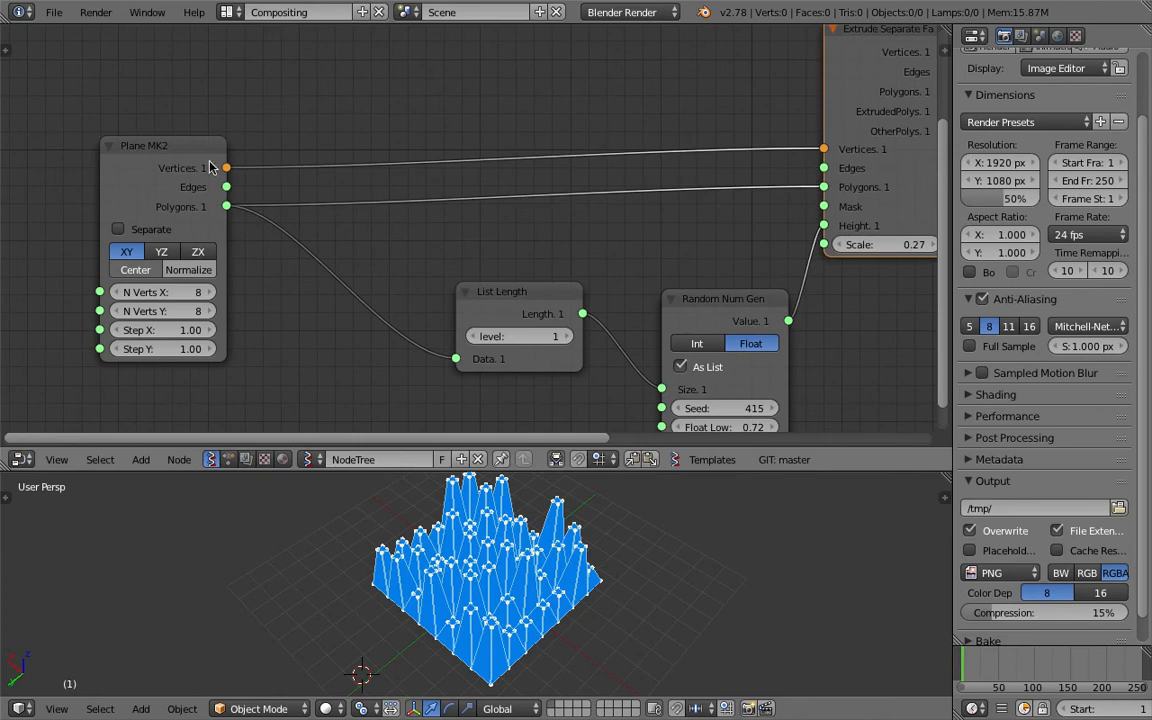
{"action": "left_click_drag", "start_coordinate": [191, 151], "coordinate": [191, 128]}
{"action": "mouse_move", "coordinate": [505, 148]}
{"action": "middle_mouse_down"}
{"action": "mouse_move", "coordinate": [436, 159]}
{"action": "mouse_move", "coordinate": [509, 141]}
{"action": "middle_mouse_up"}
Step: Add a List Mask (out) node above the links between Plane MK2 and Extrude Separate Faces
{"action": "key", "text": "shift+a"}
{"action": "left_click", "coordinate": [497, 105]}
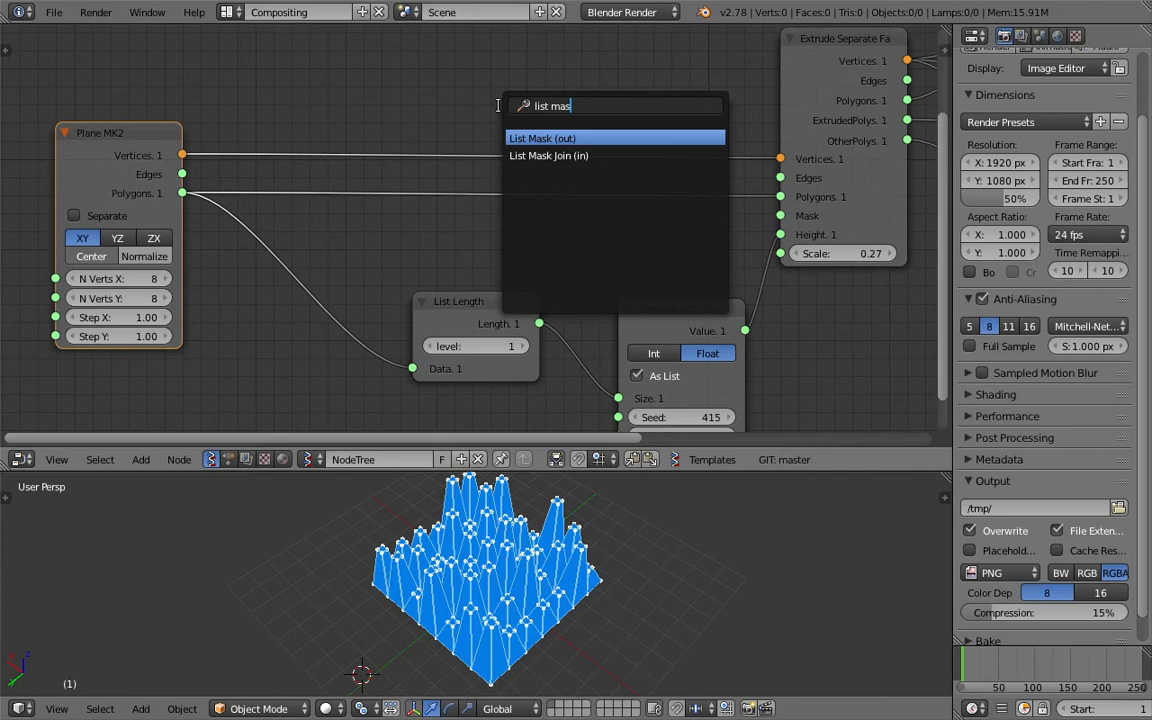
{"action": "key", "text": "Return"}
{"action": "left_click", "coordinate": [429, 351]}
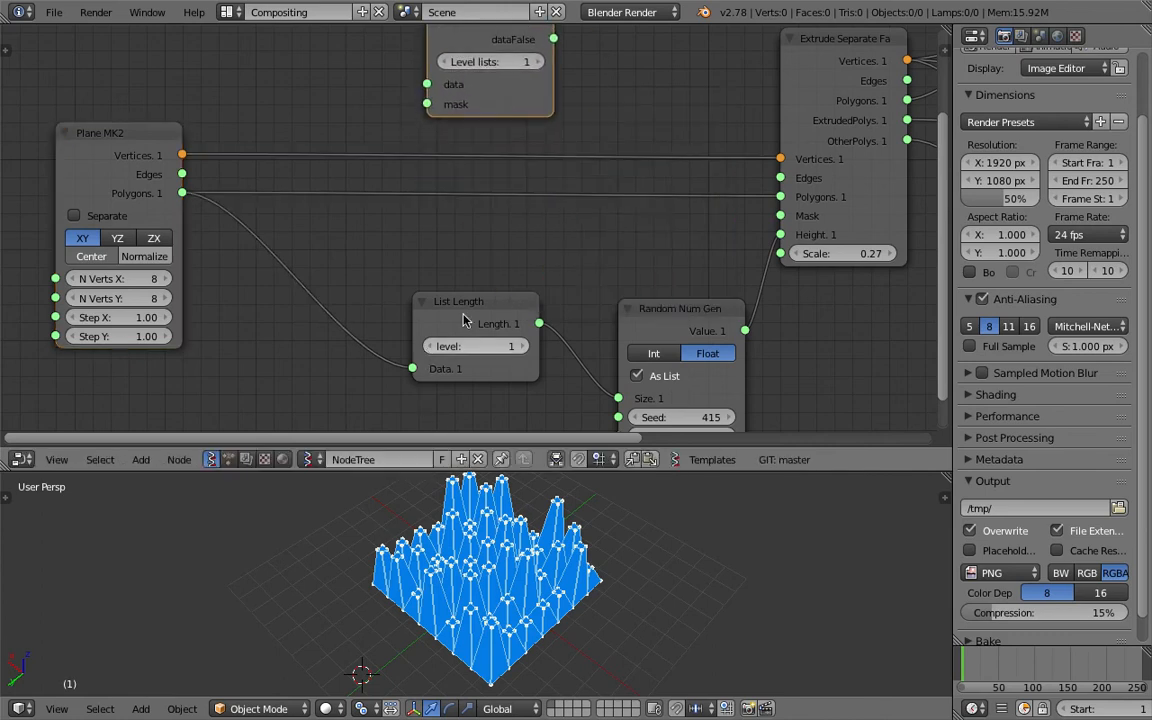
{"action": "scroll", "coordinate": [463, 312], "scroll_direction": "down", "scroll_amount": 3}
{"action": "middle_click_drag", "start_coordinate": [459, 257], "coordinate": [457, 338]}
{"action": "scroll", "coordinate": [457, 338], "scroll_direction": "up", "scroll_amount": 2}
Step: Connect Plane MK2's Polygons to List Mask's data input and its dataTrue output to the Extrude node's Polygons input
{"action": "left_click_drag", "start_coordinate": [202, 291], "coordinate": [203, 293]}
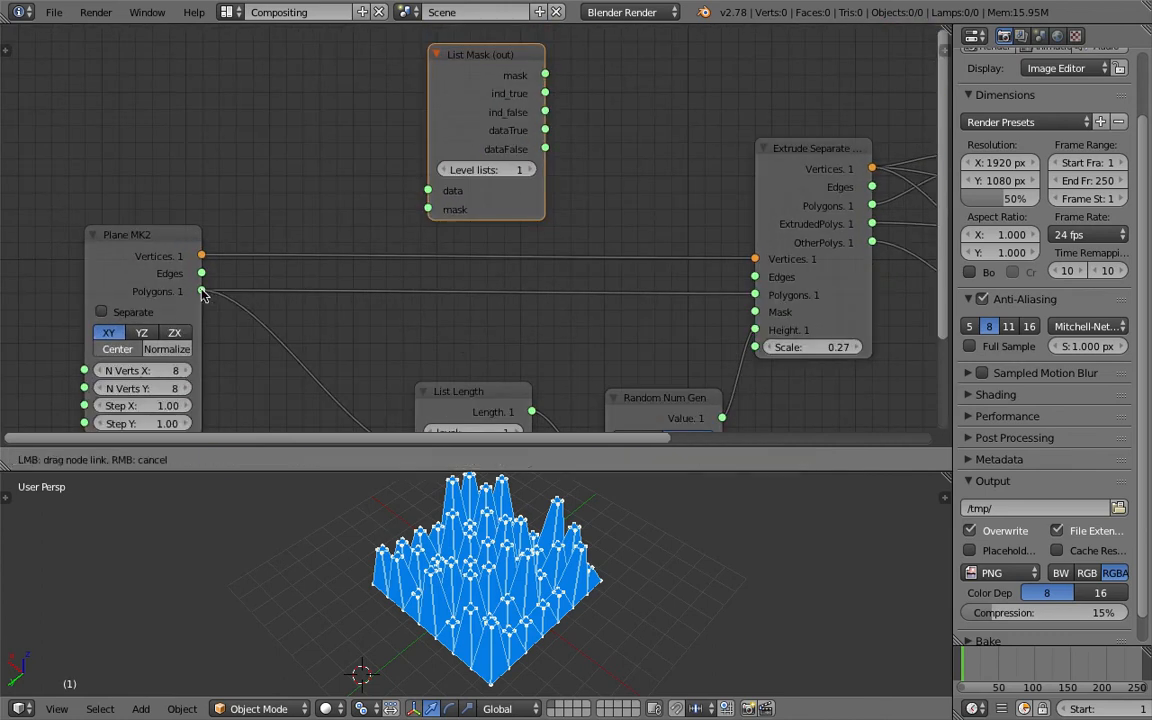
{"action": "left_click_drag", "start_coordinate": [426, 195], "coordinate": [428, 191]}
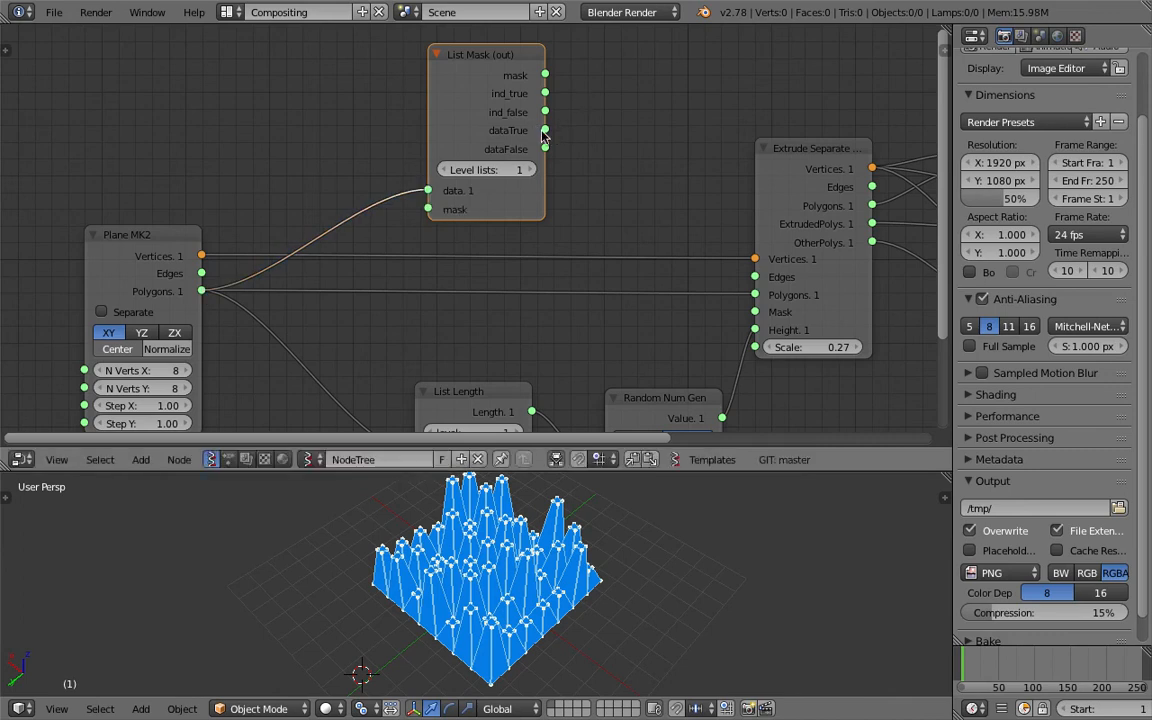
{"action": "left_click_drag", "start_coordinate": [545, 130], "coordinate": [756, 294]}
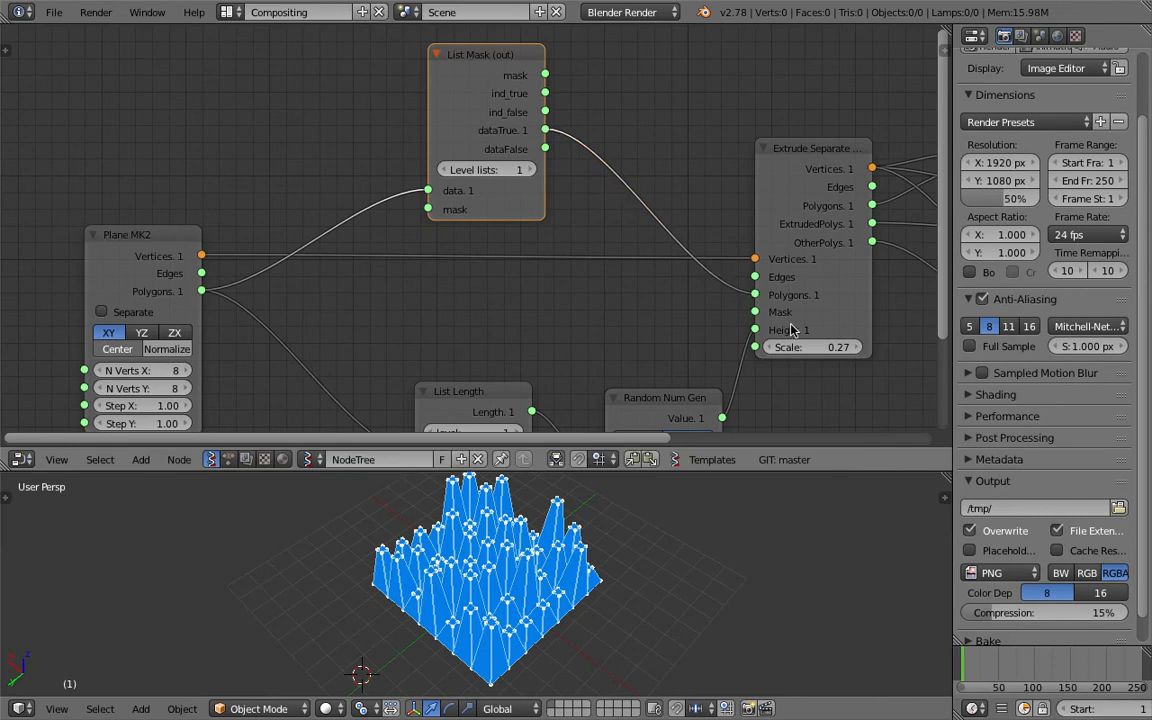
{"action": "middle_click_drag", "start_coordinate": [588, 199], "coordinate": [587, 215]}
Step: Set List Mask's Level lists to 2, comparing it with level 1 in the 3D view
{"action": "left_click", "coordinate": [521, 187]}
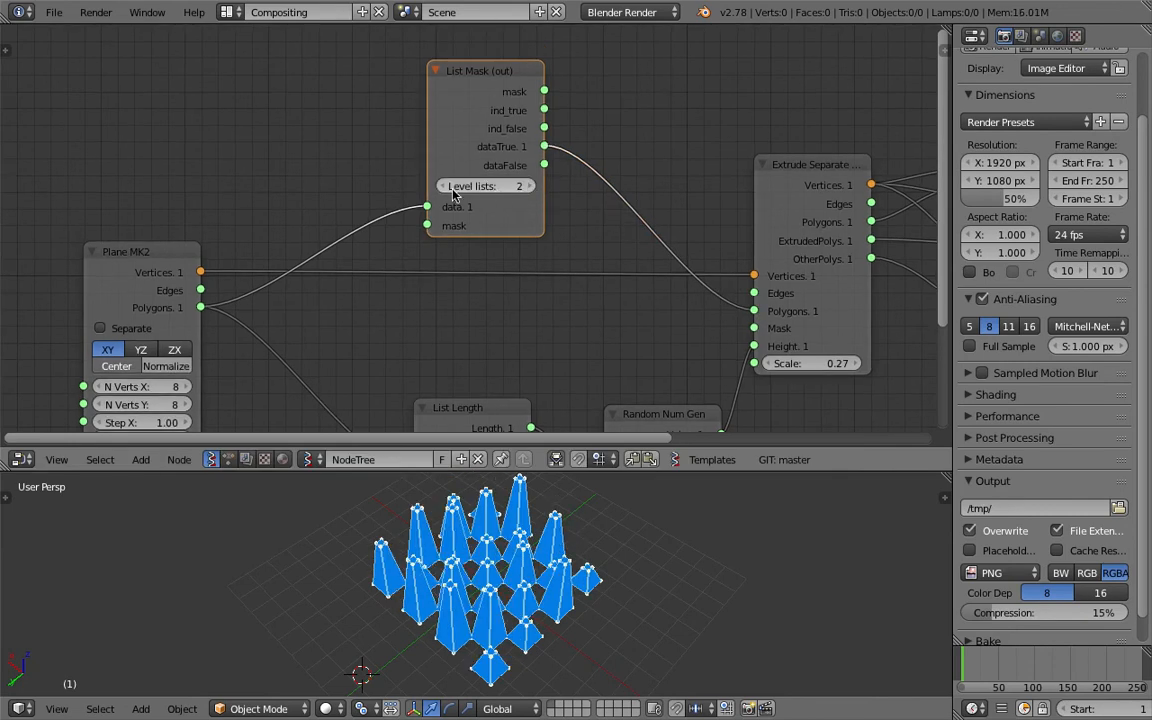
{"action": "left_click", "coordinate": [451, 189]}
{"action": "left_click", "coordinate": [527, 188]}
{"action": "middle_click_drag", "start_coordinate": [568, 606], "coordinate": [488, 558]}
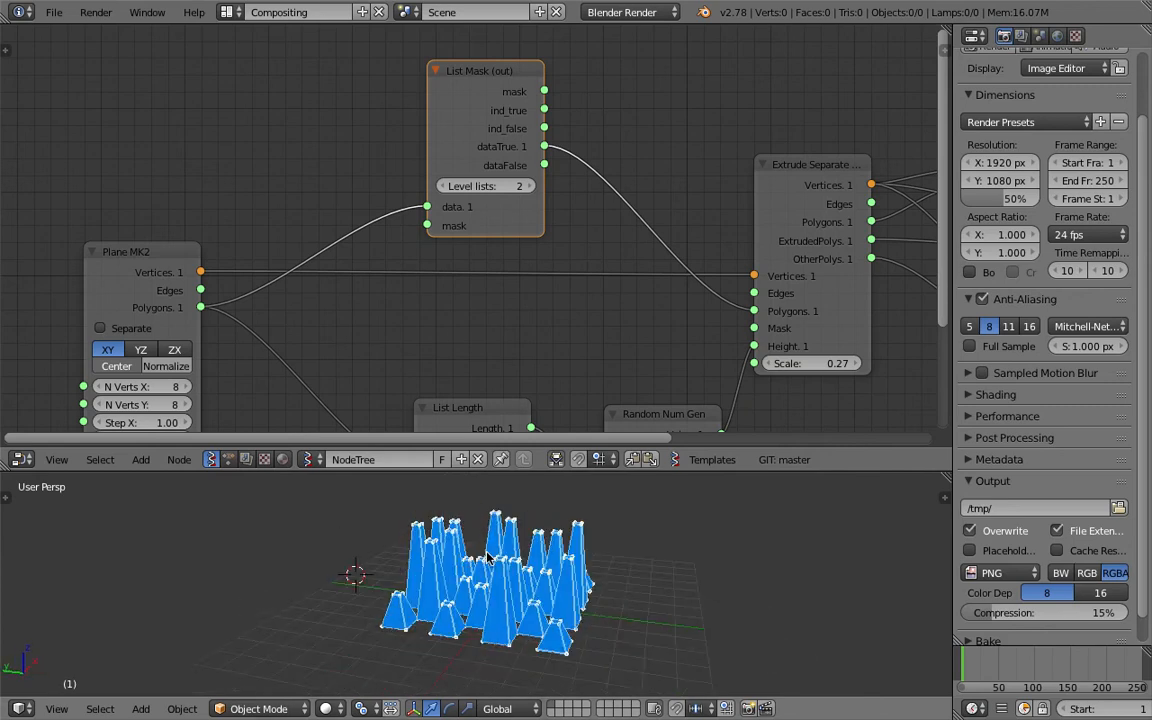
{"action": "left_click", "coordinate": [451, 187]}
{"action": "left_click", "coordinate": [530, 187]}
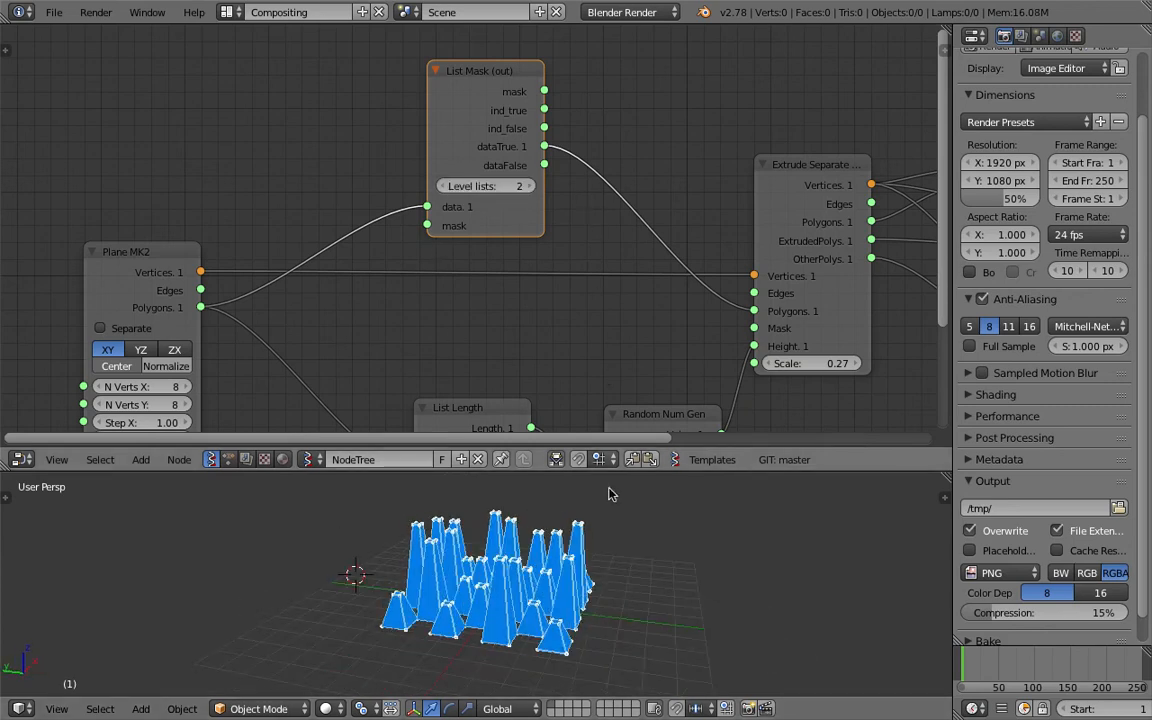
{"action": "middle_click_drag", "start_coordinate": [600, 524], "coordinate": [430, 545]}
Step: Add a Random Num Gen node with Int High set to 1 and connect its Value to List Mask's mask input
{"action": "key", "text": "ctrl+f"}
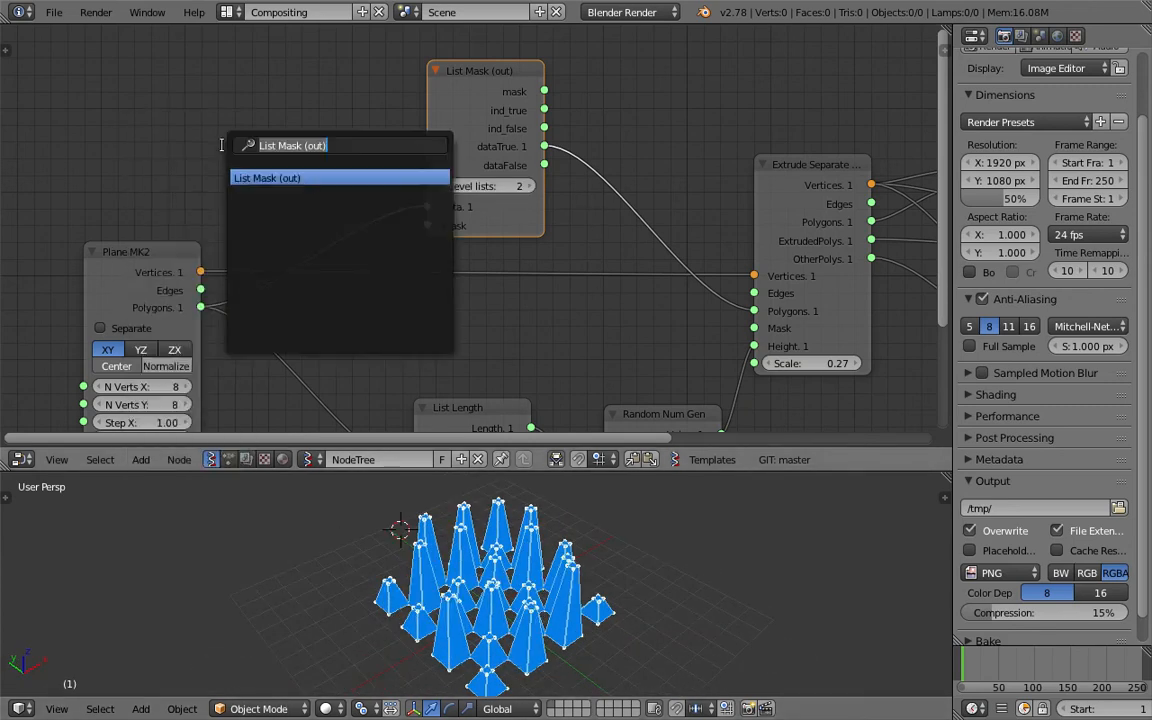
{"action": "type", "text": "random n"}
{"action": "key", "text": "Return"}
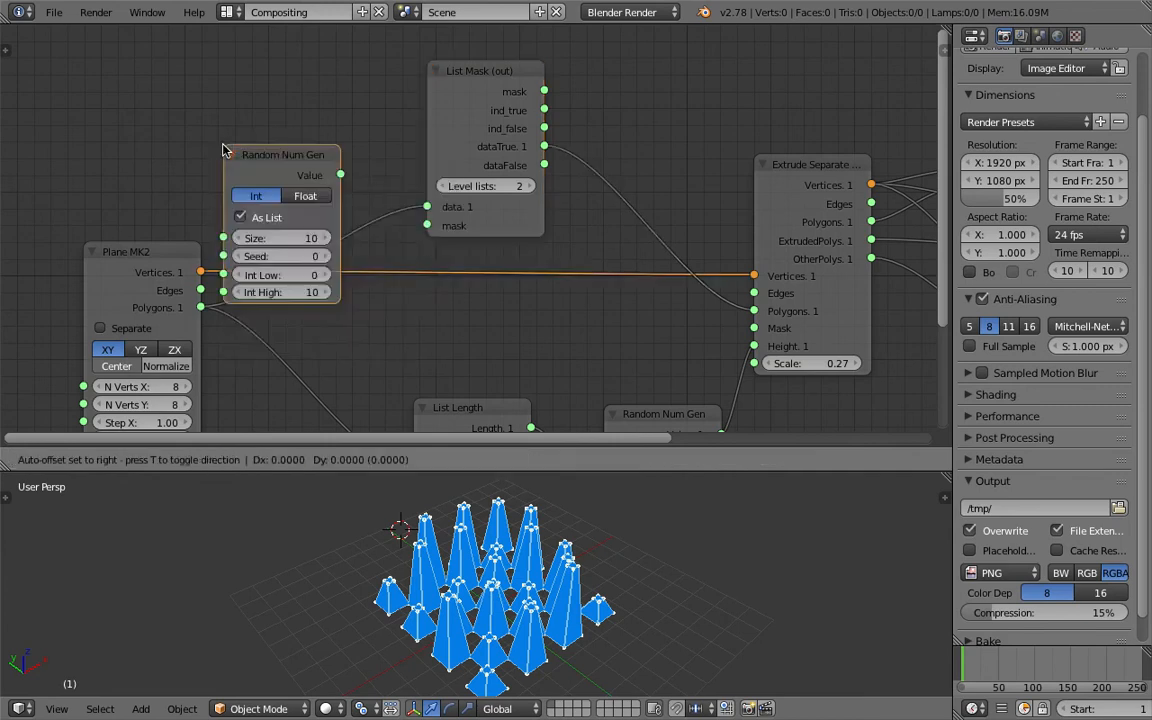
{"action": "left_click", "coordinate": [229, 148]}
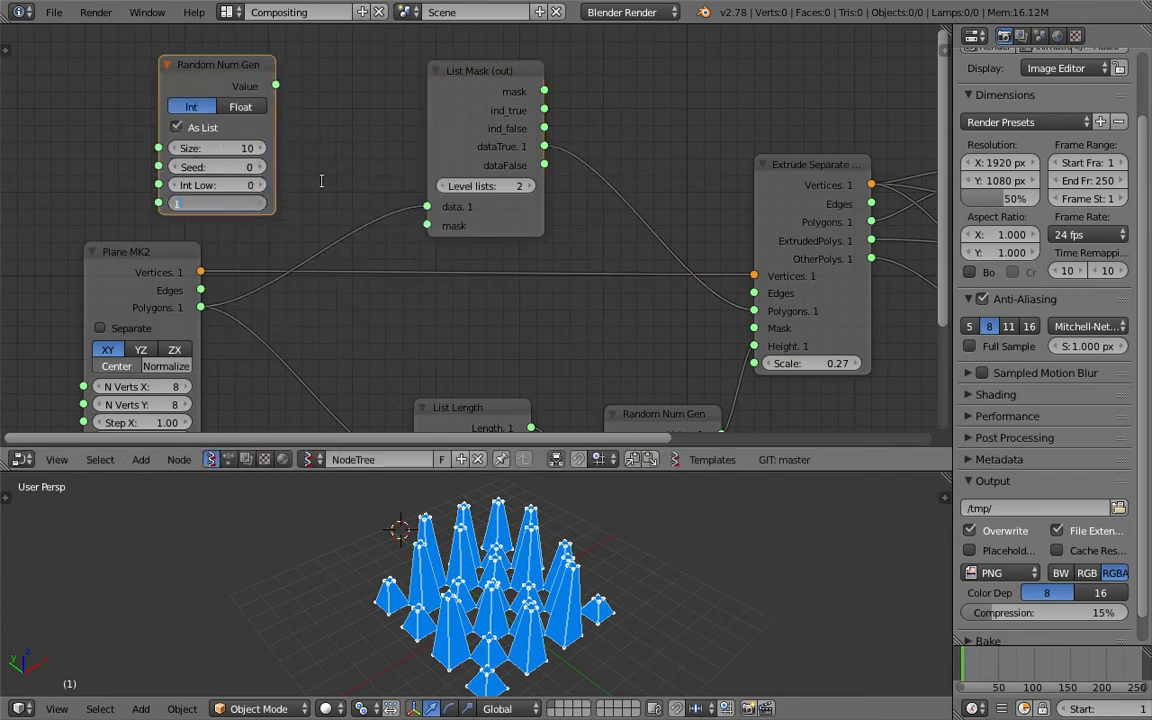
{"action": "left_click_drag", "start_coordinate": [279, 90], "coordinate": [427, 224]}
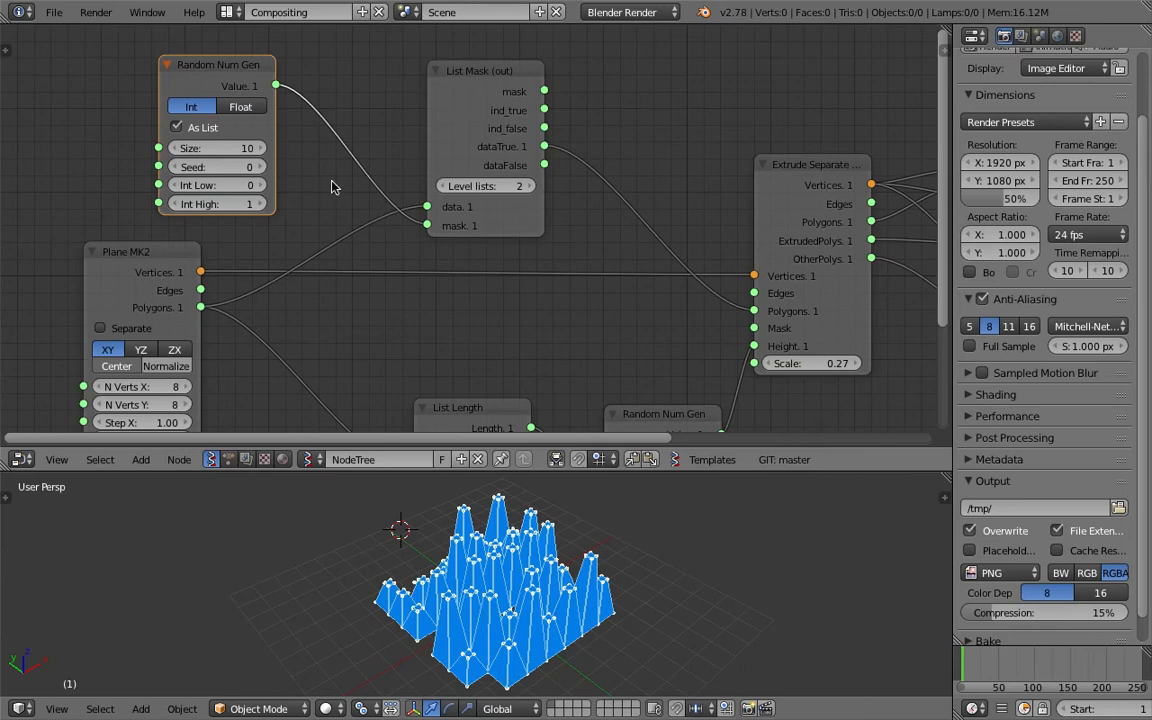
Step: Set the mask's Random Num Gen Seed to 70 and save over the existing file
{"action": "left_click_drag", "start_coordinate": [240, 169], "coordinate": [289, 169]}
{"action": "middle_click_drag", "start_coordinate": [522, 567], "coordinate": [606, 583]}
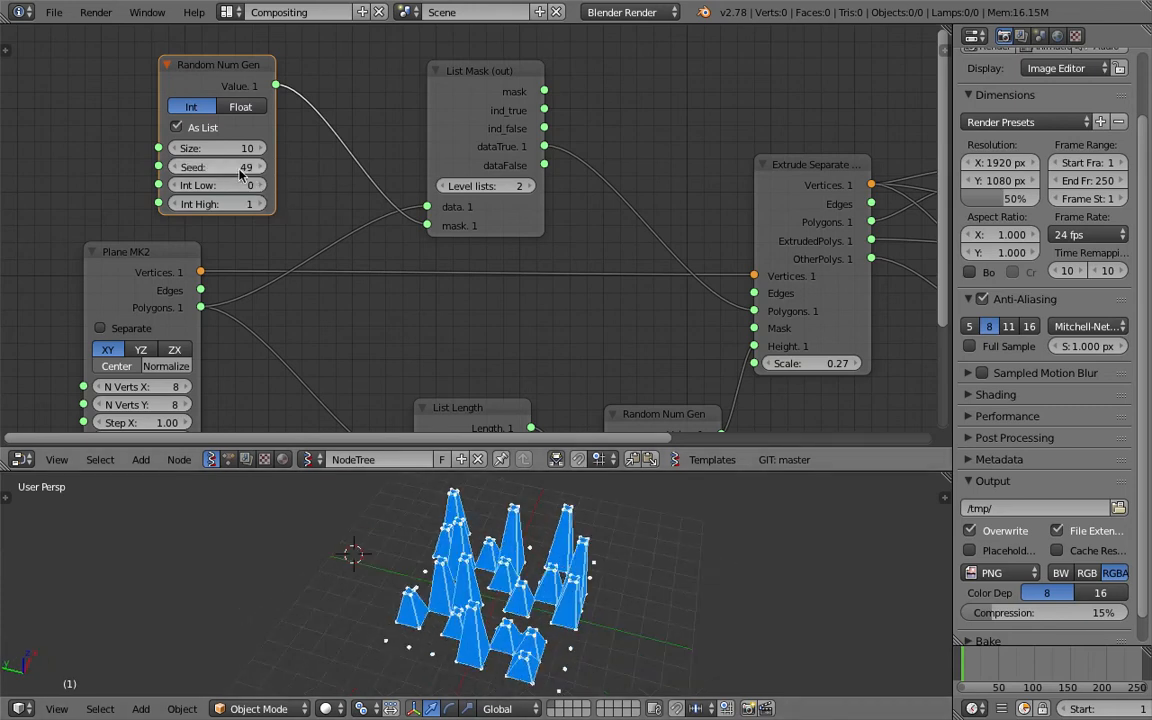
{"action": "left_click_drag", "start_coordinate": [240, 174], "coordinate": [261, 174]}
{"action": "key", "text": "ctrl+s"}
{"action": "mouse_move", "coordinate": [689, 612]}
{"action": "middle_mouse_down"}
{"action": "mouse_move", "coordinate": [527, 566]}
{"action": "mouse_move", "coordinate": [593, 595]}
{"action": "mouse_move", "coordinate": [577, 602]}
{"action": "middle_mouse_up"}
{"action": "left_click", "coordinate": [527, 566]}
Step: Rearrange the Extrude node and the blue and pink Viewer Draw nodes so their links are spread out
{"action": "middle_click_drag", "start_coordinate": [611, 277], "coordinate": [491, 300]}
{"action": "left_click_drag", "start_coordinate": [428, 191], "coordinate": [454, 221]}
{"action": "scroll", "coordinate": [530, 253], "scroll_direction": "down", "scroll_amount": 4}
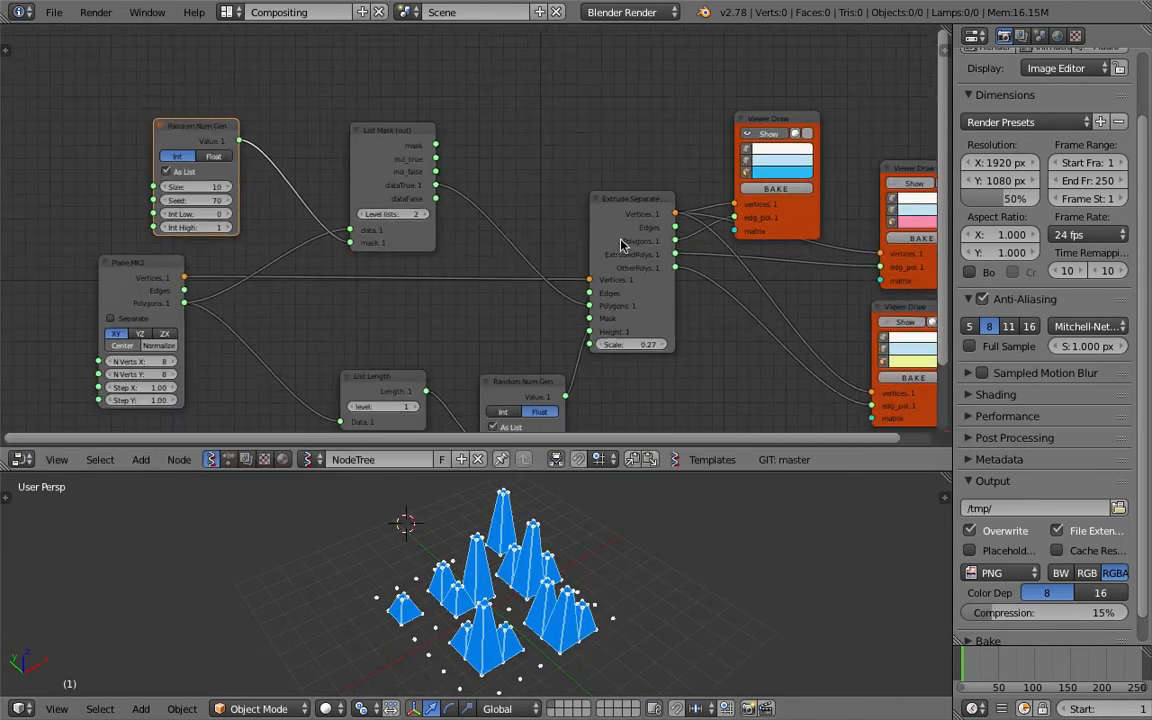
{"action": "left_click_drag", "start_coordinate": [622, 201], "coordinate": [620, 138]}
{"action": "middle_click_drag", "start_coordinate": [645, 175], "coordinate": [395, 168]}
{"action": "left_click_drag", "start_coordinate": [528, 115], "coordinate": [527, 54]}
{"action": "middle_click_drag", "start_coordinate": [650, 180], "coordinate": [697, 210]}
{"action": "mouse_move", "coordinate": [715, 196]}
{"action": "left_mouse_down"}
{"action": "mouse_move", "coordinate": [698, 125]}
{"action": "mouse_move", "coordinate": [722, 196]}
{"action": "left_mouse_up"}
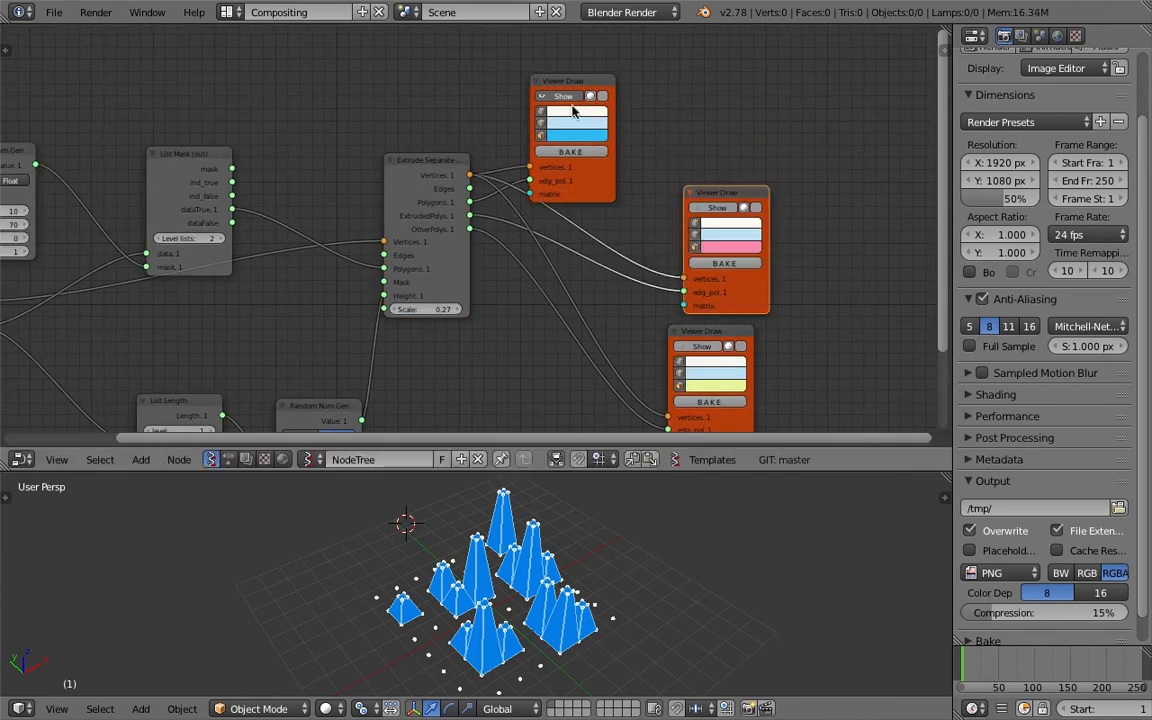
Step: Place the blue Viewer Draw above the pink one, shift the Extrude node toward the viewers, and save over the file
{"action": "left_click_drag", "start_coordinate": [570, 77], "coordinate": [697, 71]}
{"action": "mouse_move", "coordinate": [475, 138]}
{"action": "middle_mouse_down"}
{"action": "mouse_move", "coordinate": [471, 270]}
{"action": "mouse_move", "coordinate": [573, 221]}
{"action": "middle_mouse_up"}
{"action": "key", "text": "g"}
{"action": "left_click", "coordinate": [390, 241]}
{"action": "left_click", "coordinate": [432, 304]}
{"action": "key", "text": "ctrl+s"}
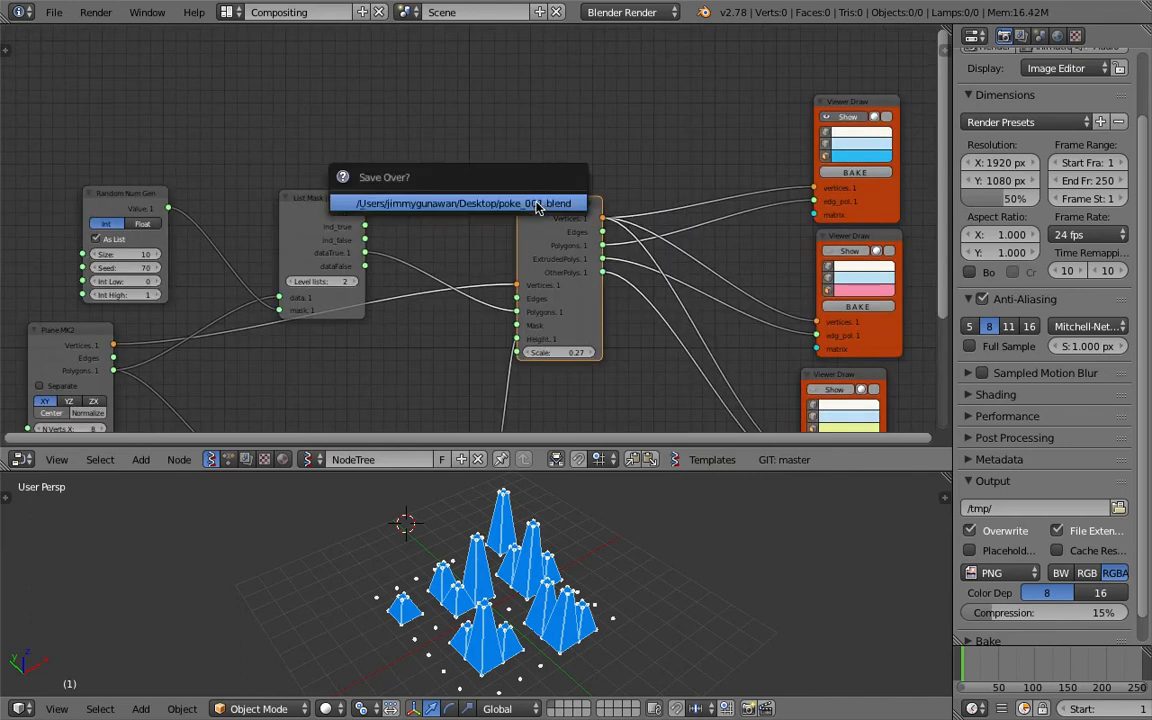
{"action": "left_click", "coordinate": [537, 206]}
Step: Move List Mask higher, duplicate the blue Viewer Draw, and place the copy above the Extrude node
{"action": "left_click_drag", "start_coordinate": [328, 202], "coordinate": [327, 142]}
{"action": "middle_click_drag", "start_coordinate": [735, 182], "coordinate": [722, 204]}
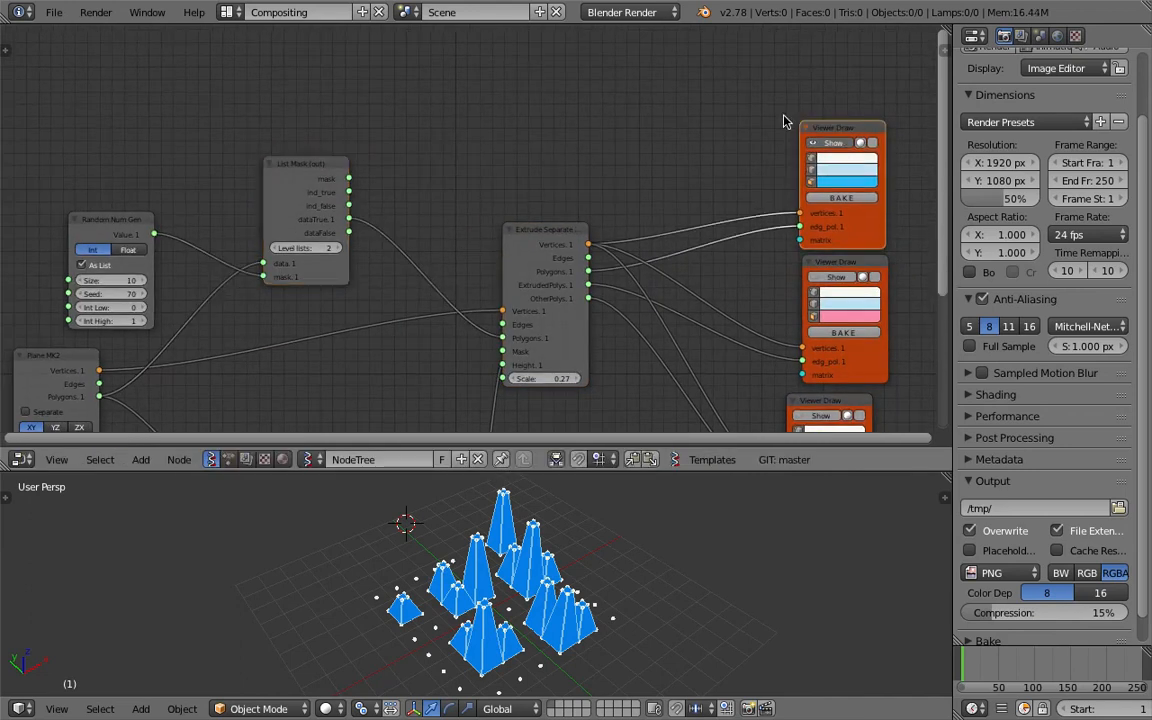
{"action": "key", "text": "shift+d"}
{"action": "left_click", "coordinate": [498, 55]}
{"action": "middle_click_drag", "start_coordinate": [323, 195], "coordinate": [416, 160]}
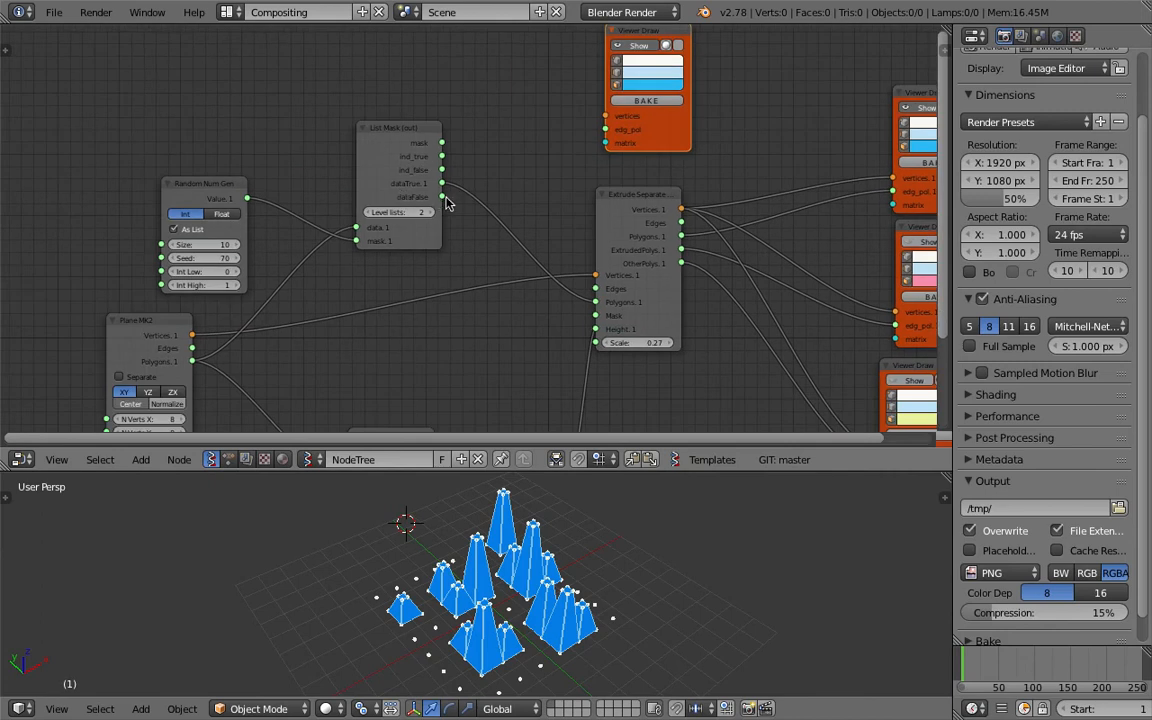
Step: Connect List Mask's dataFalse to the duplicate viewer's edg_pol input and Plane MK2's Vertices to its vertices input
{"action": "mouse_move", "coordinate": [444, 197]}
{"action": "left_mouse_down"}
{"action": "mouse_move", "coordinate": [605, 130]}
{"action": "mouse_move", "coordinate": [371, 236]}
{"action": "left_mouse_up"}
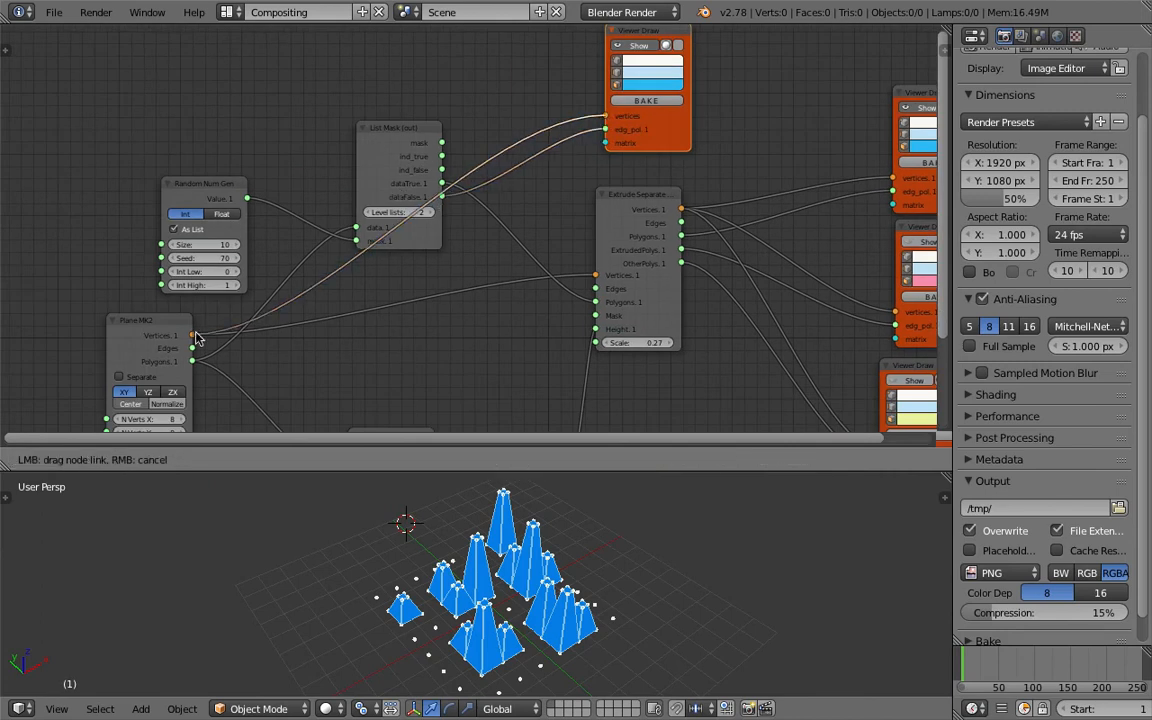
{"action": "left_click_drag", "start_coordinate": [195, 332], "coordinate": [194, 334]}
{"action": "middle_click_drag", "start_coordinate": [563, 567], "coordinate": [584, 630]}
{"action": "scroll", "coordinate": [615, 175], "scroll_direction": "up", "scroll_amount": 2}
{"action": "middle_click_drag", "start_coordinate": [625, 173], "coordinate": [486, 219]}
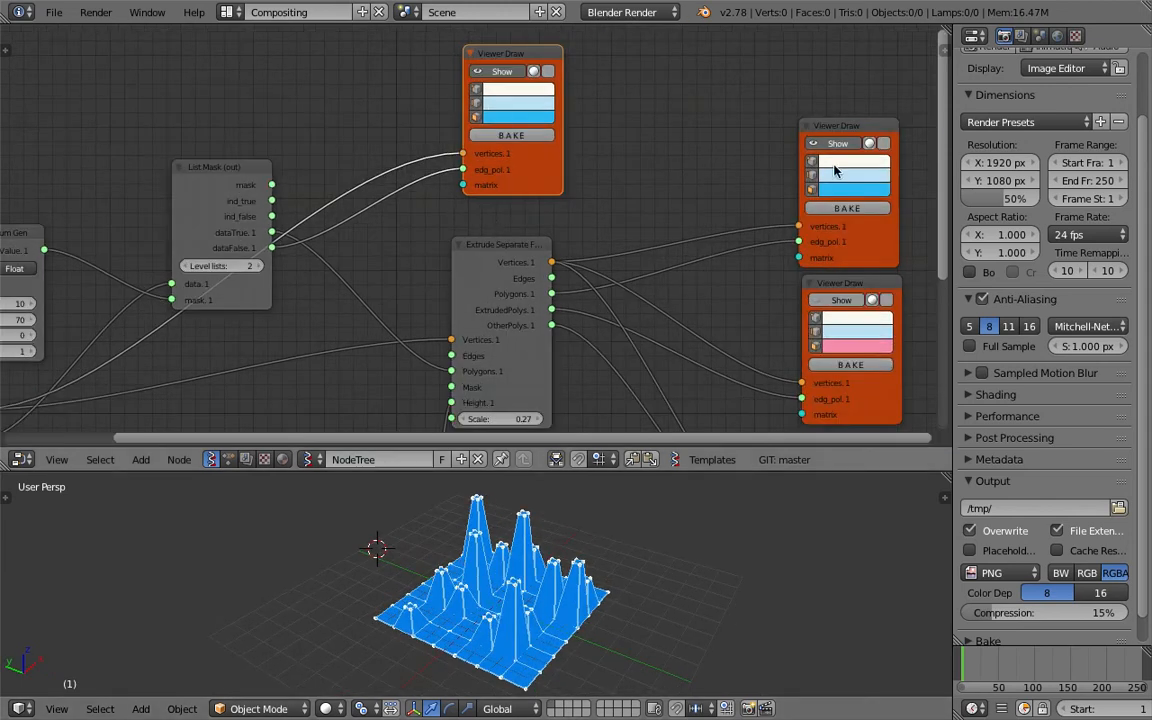
Step: Change the duplicate viewer's polygon colour to light green and check the unextruded faces by toggling its display and orbiting
{"action": "left_click", "coordinate": [503, 120]}
{"action": "left_click", "coordinate": [535, 176]}
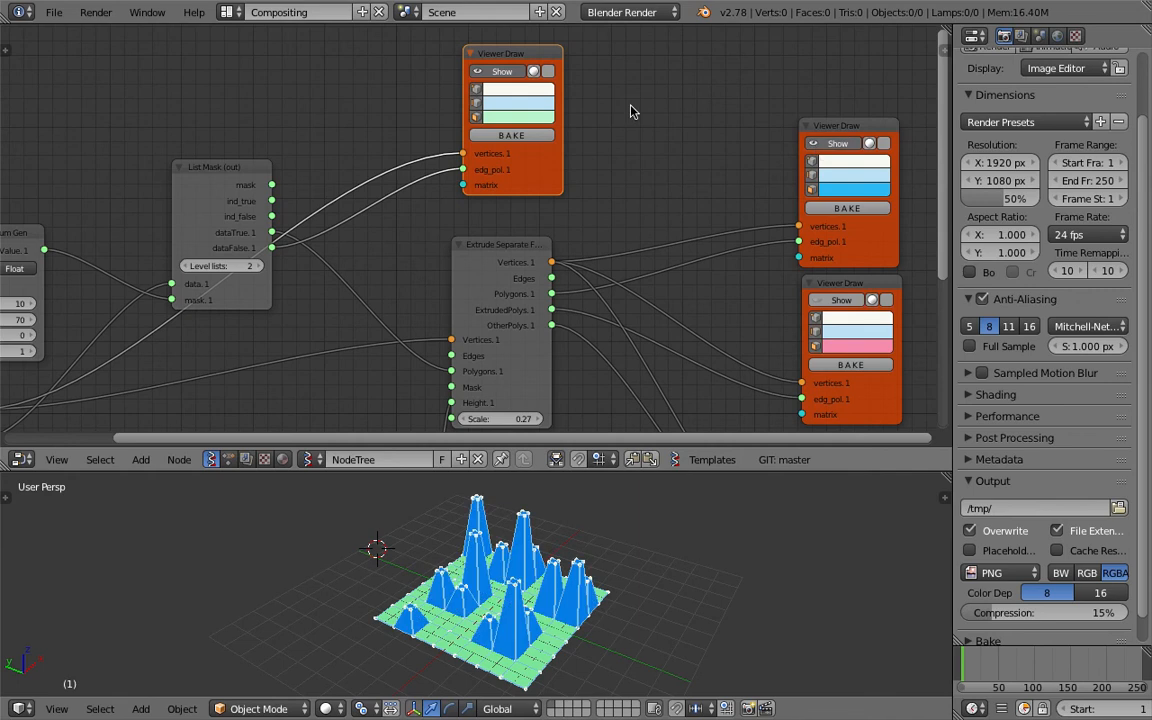
{"action": "left_click", "coordinate": [503, 71]}
{"action": "left_click", "coordinate": [503, 71]}
{"action": "middle_click_drag", "start_coordinate": [460, 520], "coordinate": [472, 553]}
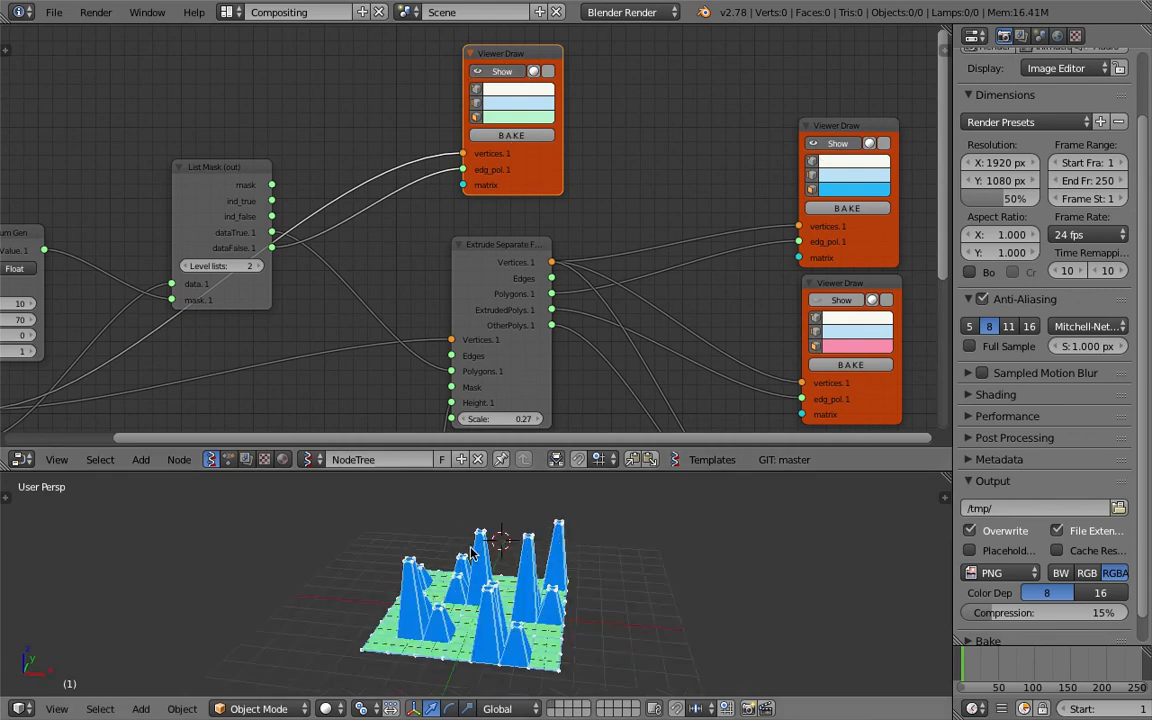
{"action": "middle_click_drag", "start_coordinate": [510, 590], "coordinate": [593, 595]}
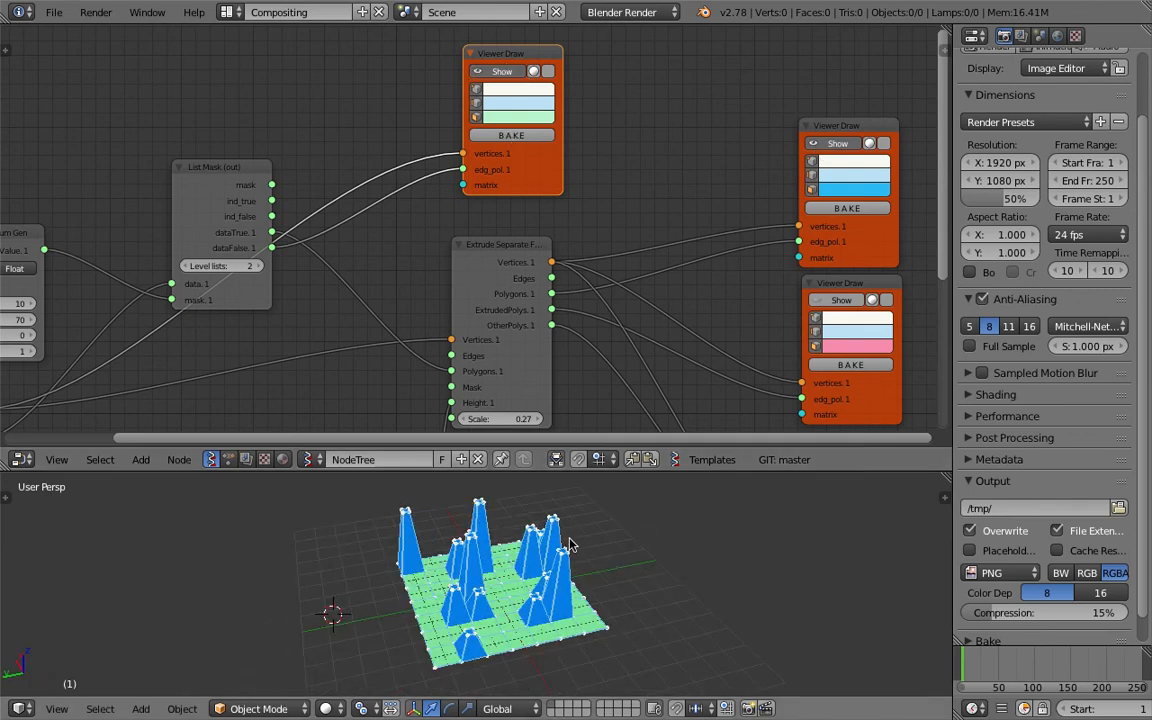
{"action": "middle_click_drag", "start_coordinate": [570, 545], "coordinate": [622, 549]}
Step: Stack the light green Viewer Draw above the blue one closer to the pink viewer and save over the file
{"action": "scroll", "coordinate": [786, 124], "scroll_direction": "down", "scroll_amount": 2}
{"action": "middle_click_drag", "start_coordinate": [786, 124], "coordinate": [593, 251]}
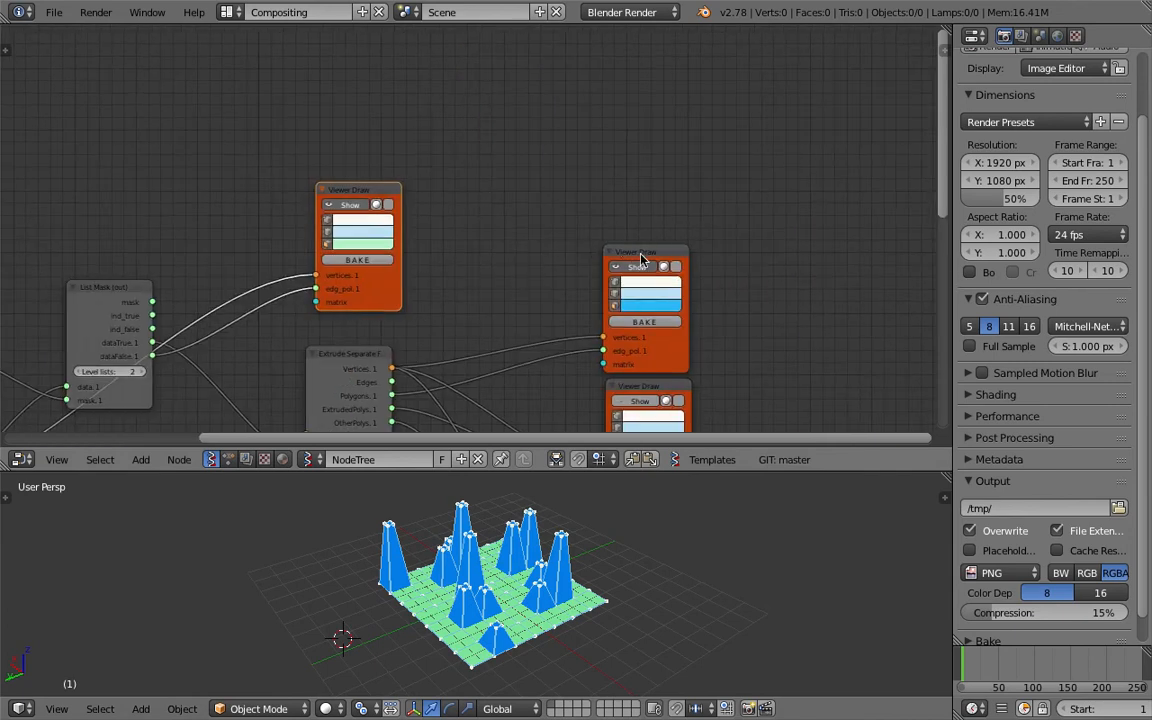
{"action": "left_click_drag", "start_coordinate": [641, 255], "coordinate": [543, 252]}
{"action": "mouse_move", "coordinate": [357, 192]}
{"action": "left_mouse_down"}
{"action": "mouse_move", "coordinate": [507, 81]}
{"action": "mouse_move", "coordinate": [545, 111]}
{"action": "left_mouse_up"}
{"action": "key", "text": "ctrl+s"}
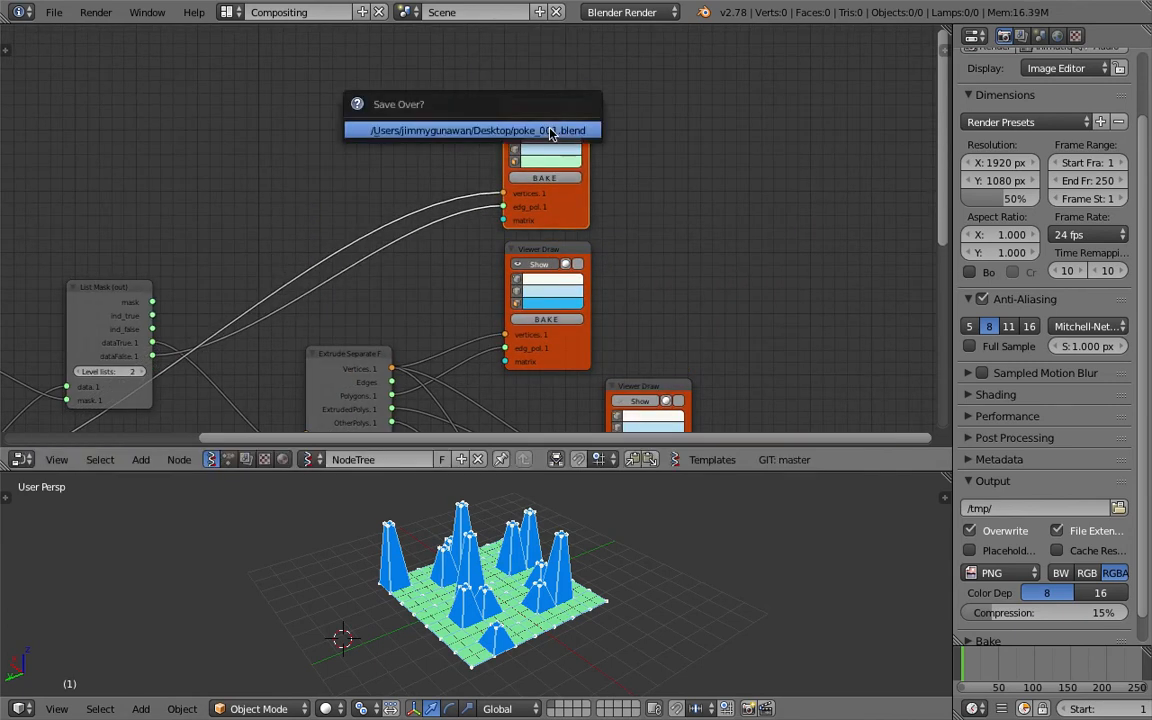
{"action": "left_click", "coordinate": [549, 133]}
Step: Bake the displayed geometry to mesh objects and move them beside the coloured preview in the 3D view
{"action": "middle_click_drag", "start_coordinate": [586, 315], "coordinate": [537, 241]}
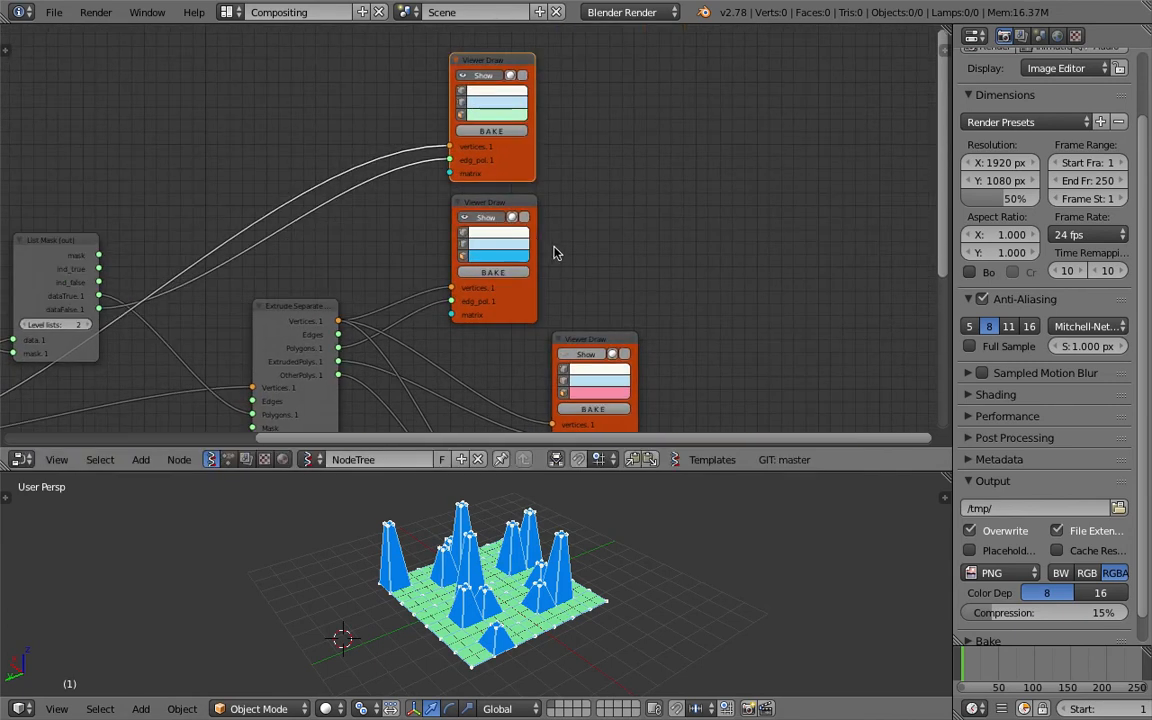
{"action": "scroll", "coordinate": [554, 248], "scroll_direction": "up", "scroll_amount": 2}
{"action": "middle_click_drag", "start_coordinate": [602, 196], "coordinate": [624, 182]}
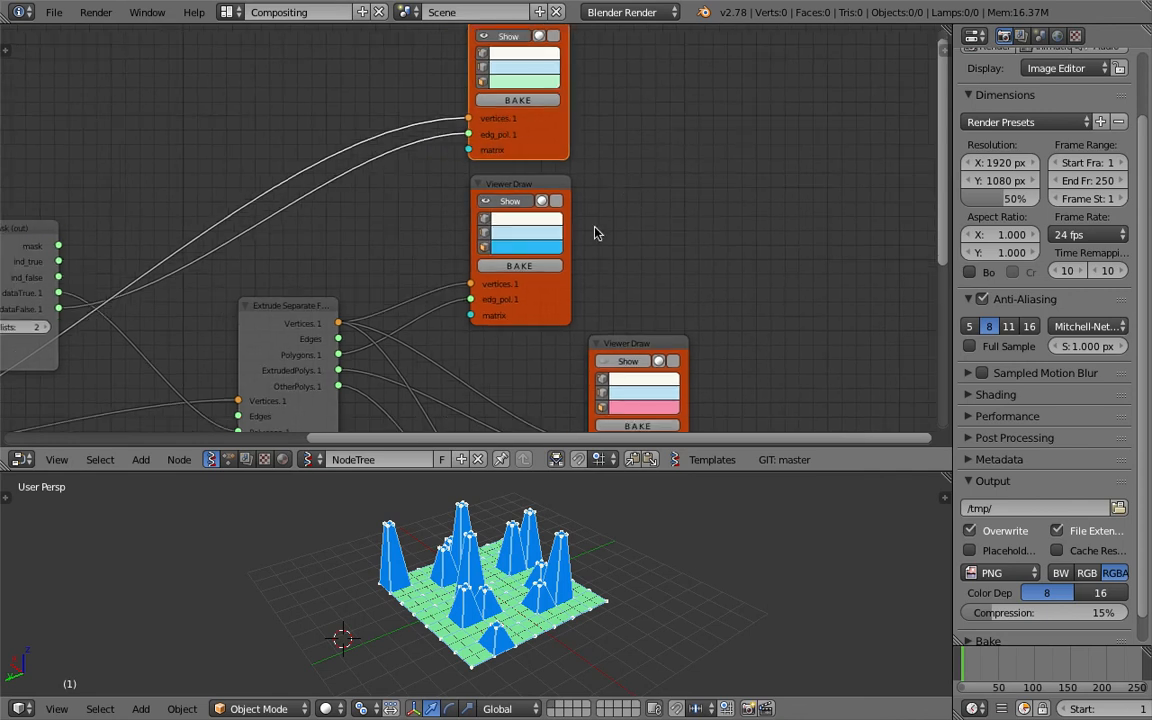
{"action": "left_click", "coordinate": [537, 101]}
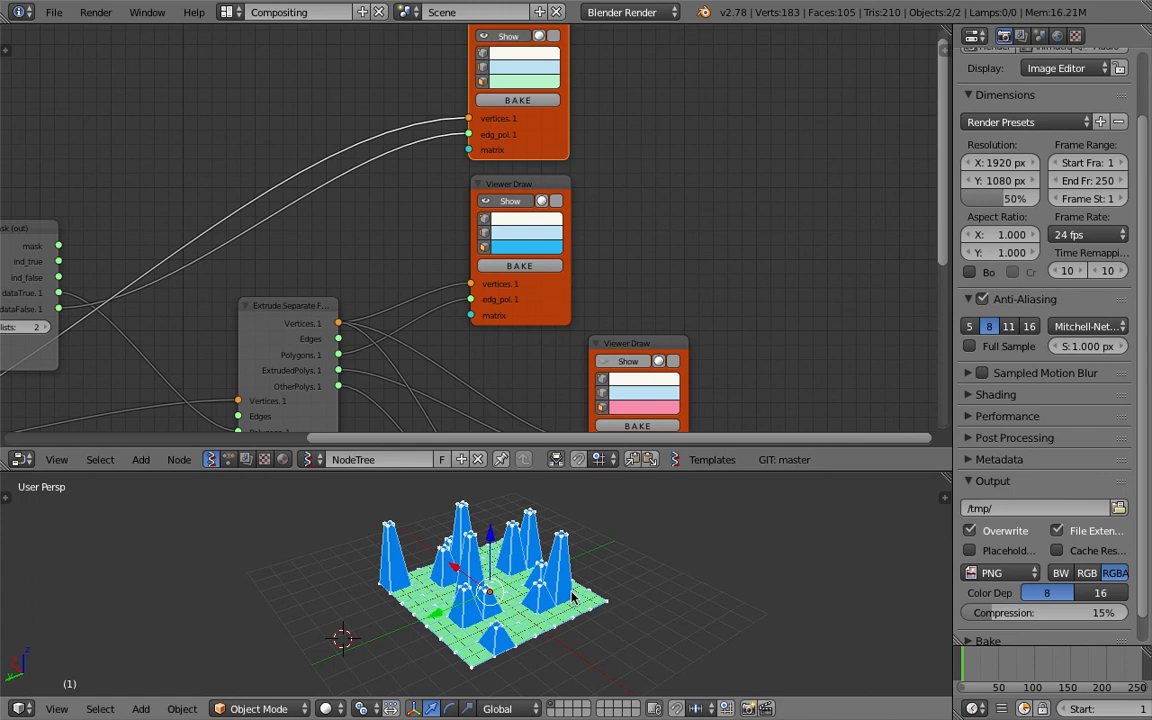
{"action": "key", "text": "g"}
{"action": "left_click", "coordinate": [786, 571]}
{"action": "middle_click_drag", "start_coordinate": [786, 571], "coordinate": [744, 568], "text": "shift"}
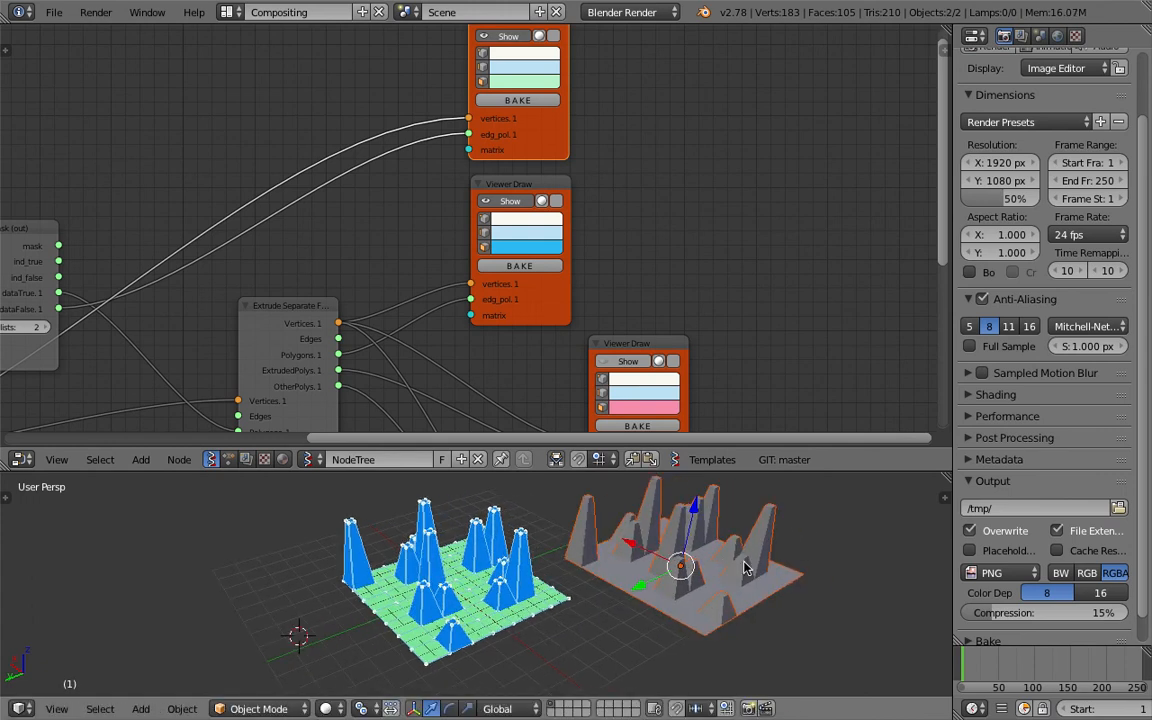
Step: Join the baked base and spikes into one mesh object and enlarge the 3D view area
{"action": "right_click", "coordinate": [766, 583]}
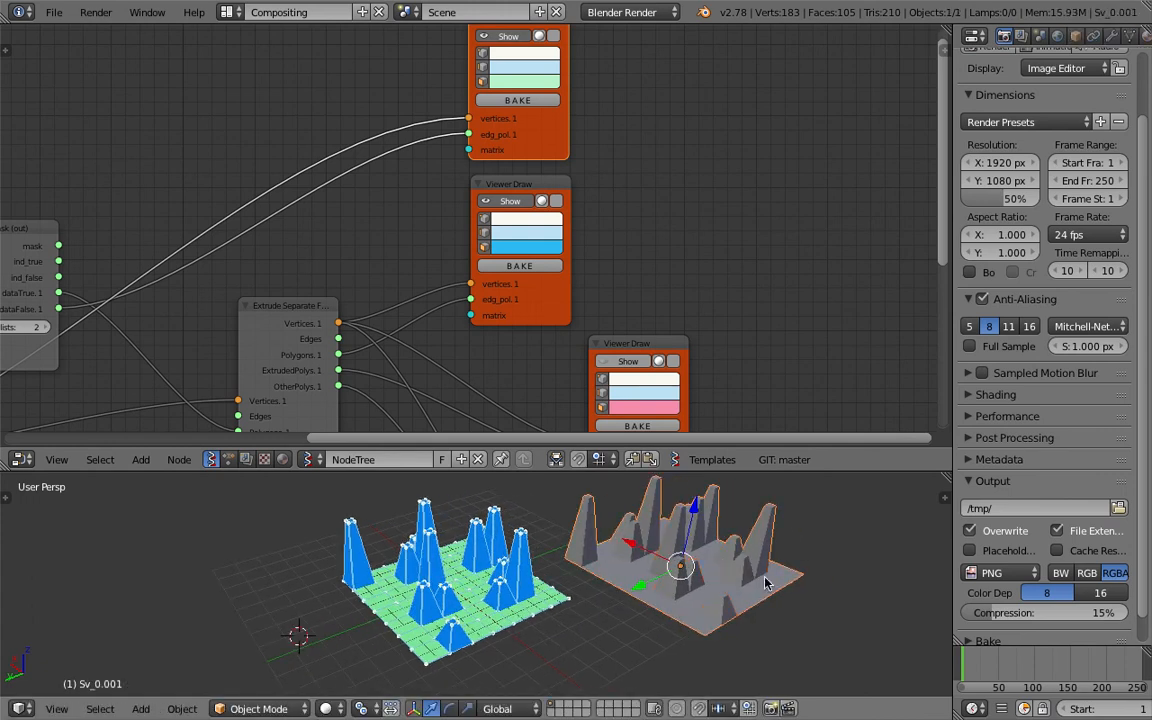
{"action": "left_click_drag", "start_coordinate": [786, 471], "coordinate": [789, 403]}
{"action": "scroll", "coordinate": [500, 155], "scroll_direction": "down", "scroll_amount": 2}
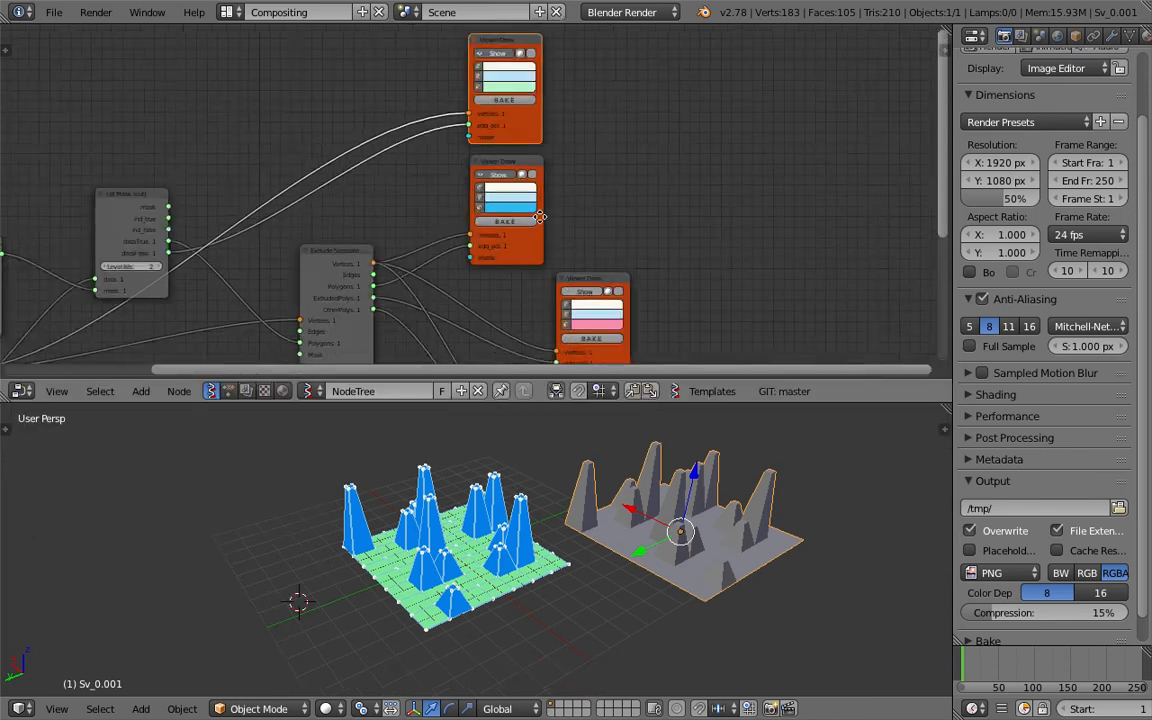
Step: Open the joined mesh in Edit Mode, switch to vertex selection and select all of its geometry
{"action": "middle_click_drag", "start_coordinate": [538, 216], "coordinate": [468, 102]}
{"action": "middle_click_drag", "start_coordinate": [763, 512], "coordinate": [622, 474]}
{"action": "scroll", "coordinate": [622, 474], "scroll_direction": "up", "scroll_amount": 2}
{"action": "middle_click_drag", "start_coordinate": [710, 535], "coordinate": [629, 526], "text": "shift"}
{"action": "key", "text": "Tab"}
{"action": "left_click", "coordinate": [661, 525]}
{"action": "key", "text": "a"}
{"action": "key", "text": "a"}
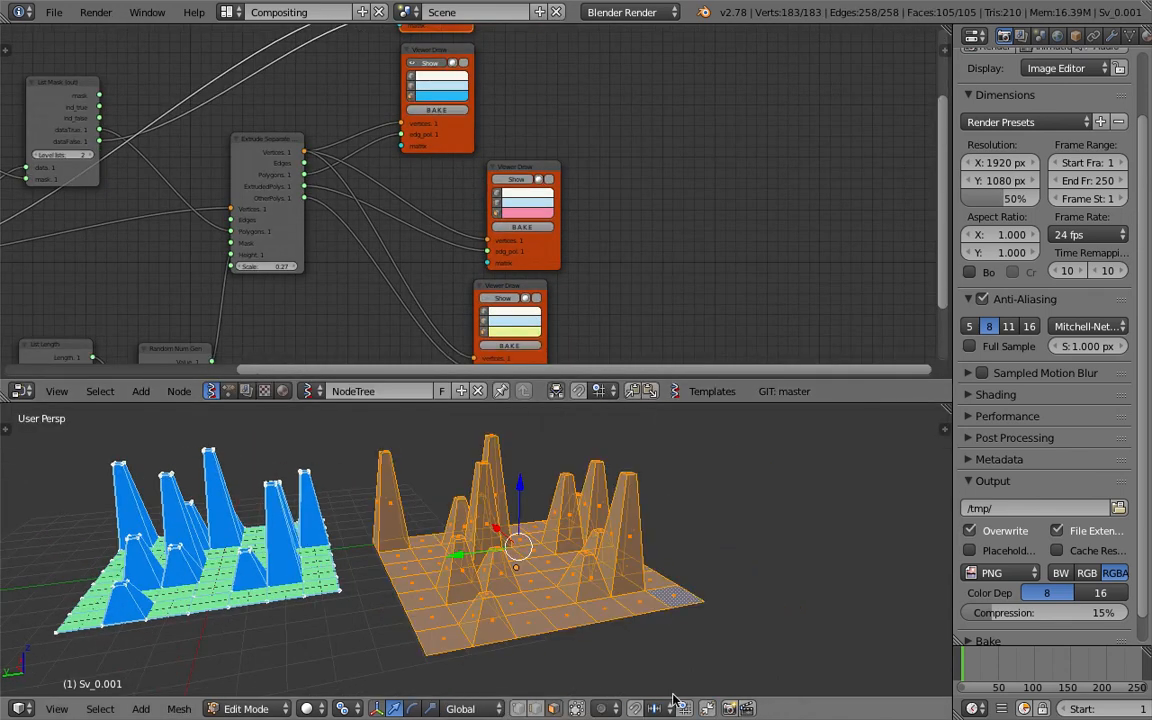
{"action": "left_click", "coordinate": [519, 712]}
{"action": "middle_click_drag", "start_coordinate": [548, 572], "coordinate": [612, 558]}
{"action": "key", "text": "a"}
{"action": "key", "text": "a"}
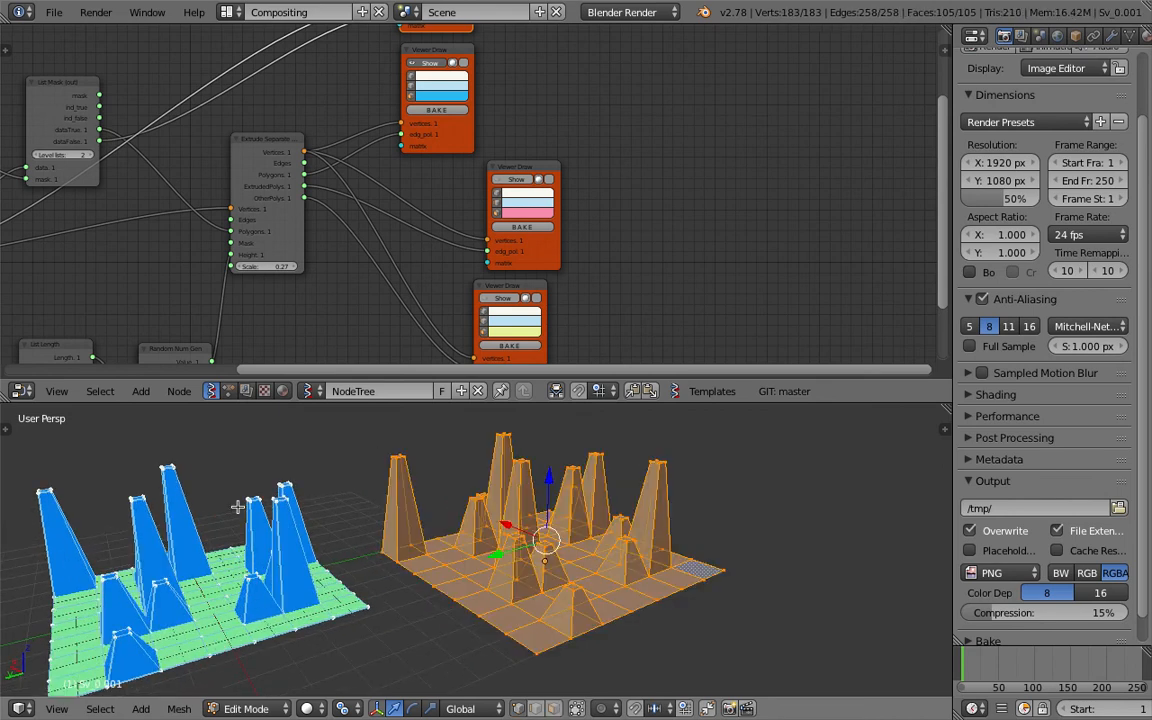
Step: Remove the doubled vertices from the joined mesh and return to Object Mode
{"action": "left_click", "coordinate": [12, 433]}
{"action": "scroll", "coordinate": [97, 578], "scroll_direction": "down", "scroll_amount": 10}
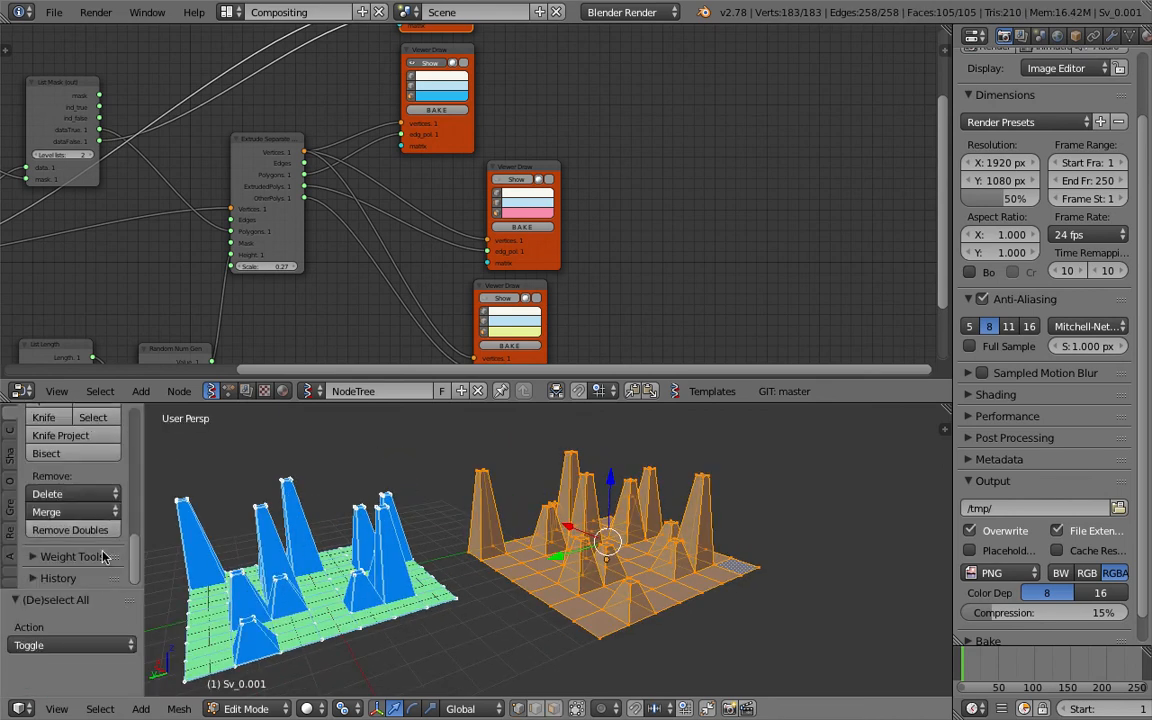
{"action": "left_click", "coordinate": [98, 530]}
{"action": "key", "text": "Tab"}
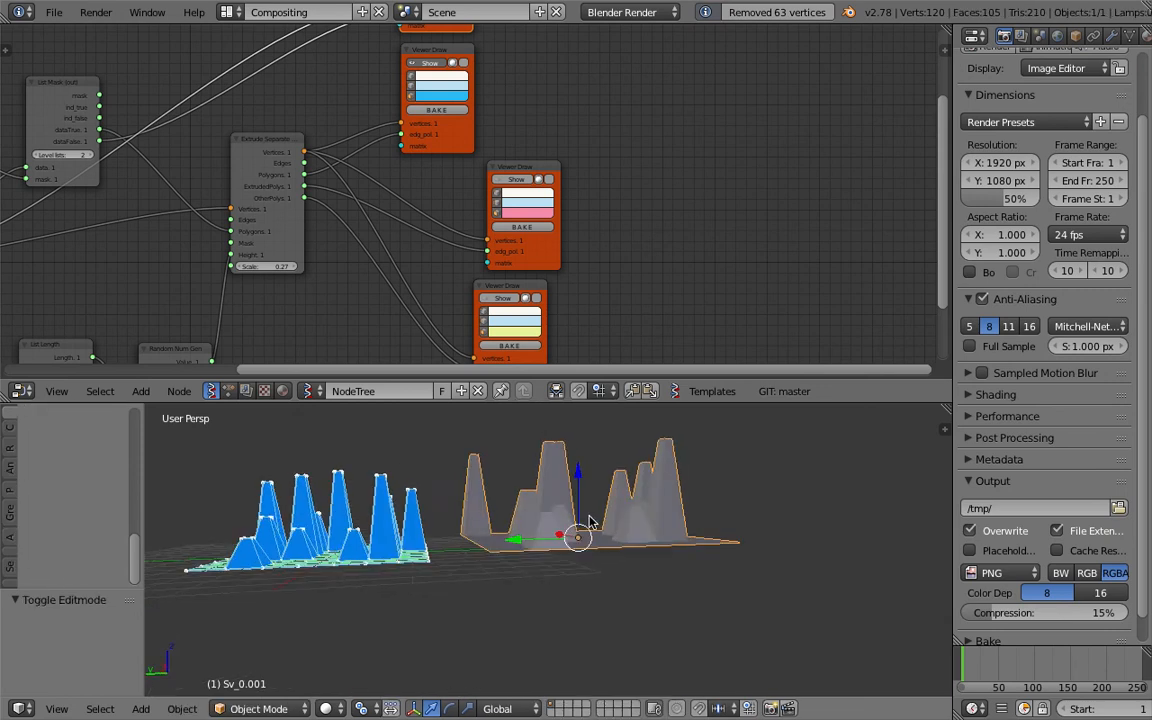
Step: Apply level 2 subdivision to the joined mesh and set its shading to smooth
{"action": "key", "text": "ctrl+2"}
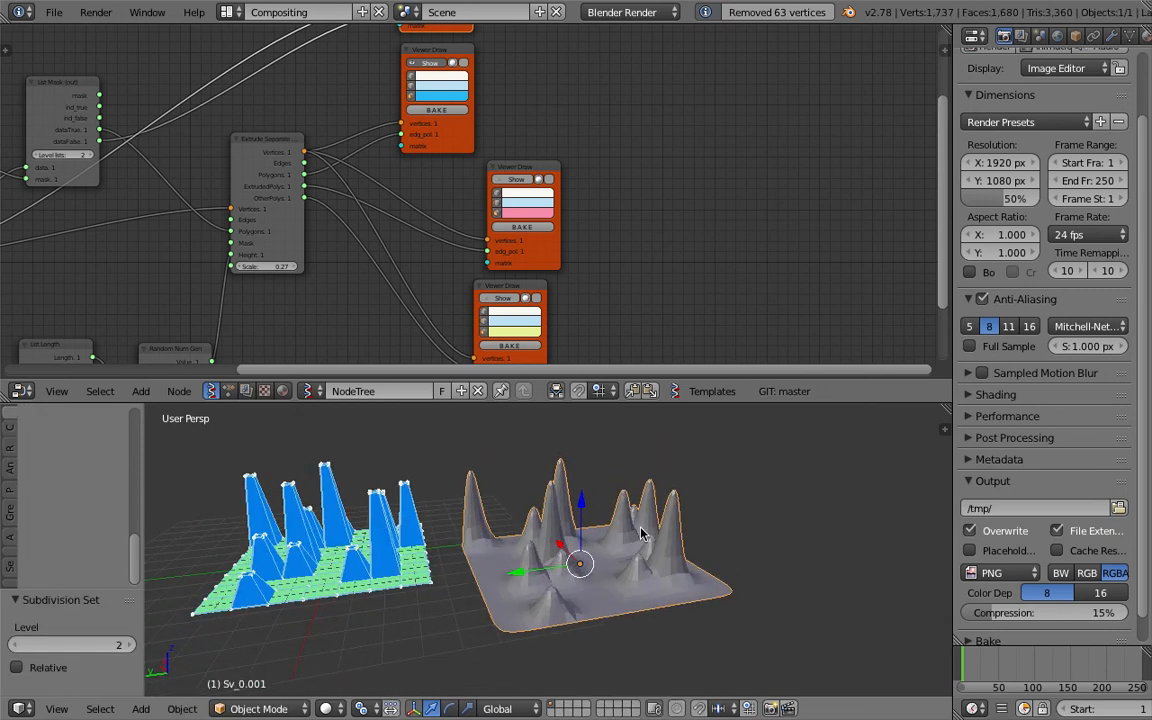
{"action": "key", "text": "space"}
{"action": "type", "text": "smooth"}
{"action": "key", "text": "Return"}
{"action": "middle_click_drag", "start_coordinate": [610, 540], "coordinate": [537, 535]}
{"action": "scroll", "coordinate": [492, 562], "scroll_direction": "up", "scroll_amount": 2}
{"action": "scroll", "coordinate": [650, 543], "scroll_direction": "up", "scroll_amount": 3}
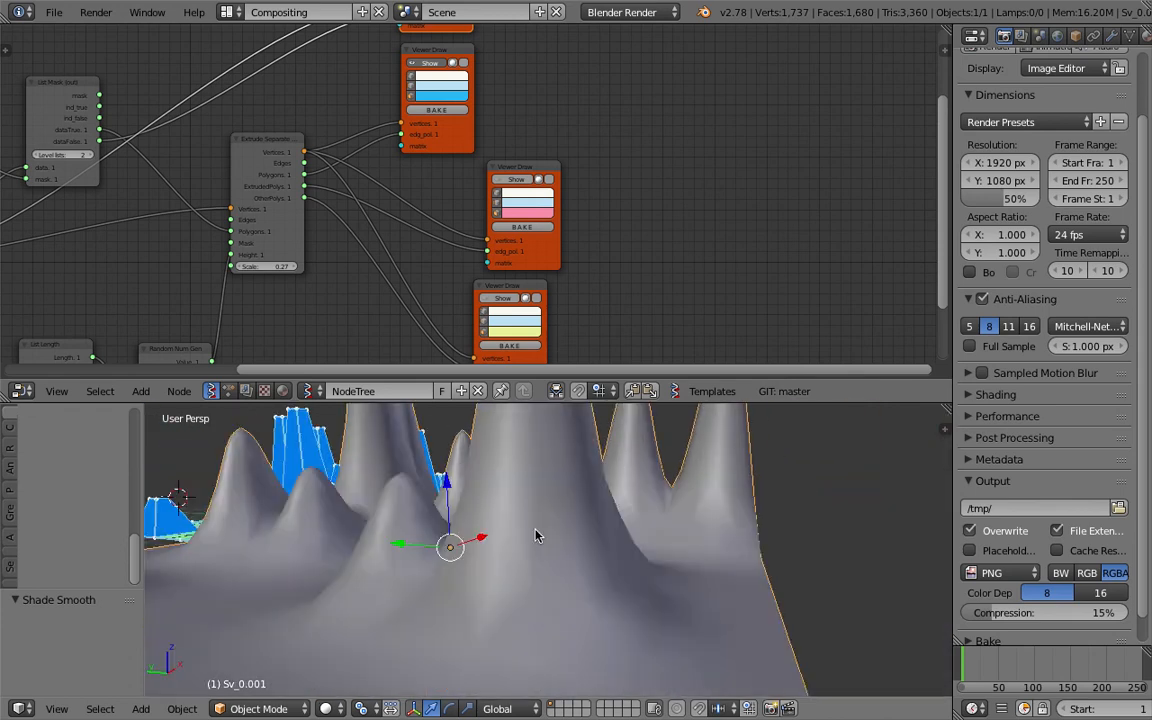
Step: Examine the smoothed mesh beside the coloured preview from several angles and review the complete node tree
{"action": "scroll", "coordinate": [500, 535], "scroll_direction": "down", "scroll_amount": 5}
{"action": "middle_click_drag", "start_coordinate": [400, 530], "coordinate": [484, 496]}
{"action": "scroll", "coordinate": [510, 575], "scroll_direction": "up", "scroll_amount": 4}
{"action": "scroll", "coordinate": [516, 575], "scroll_direction": "down", "scroll_amount": 3}
{"action": "middle_click_drag", "start_coordinate": [436, 538], "coordinate": [492, 540]}
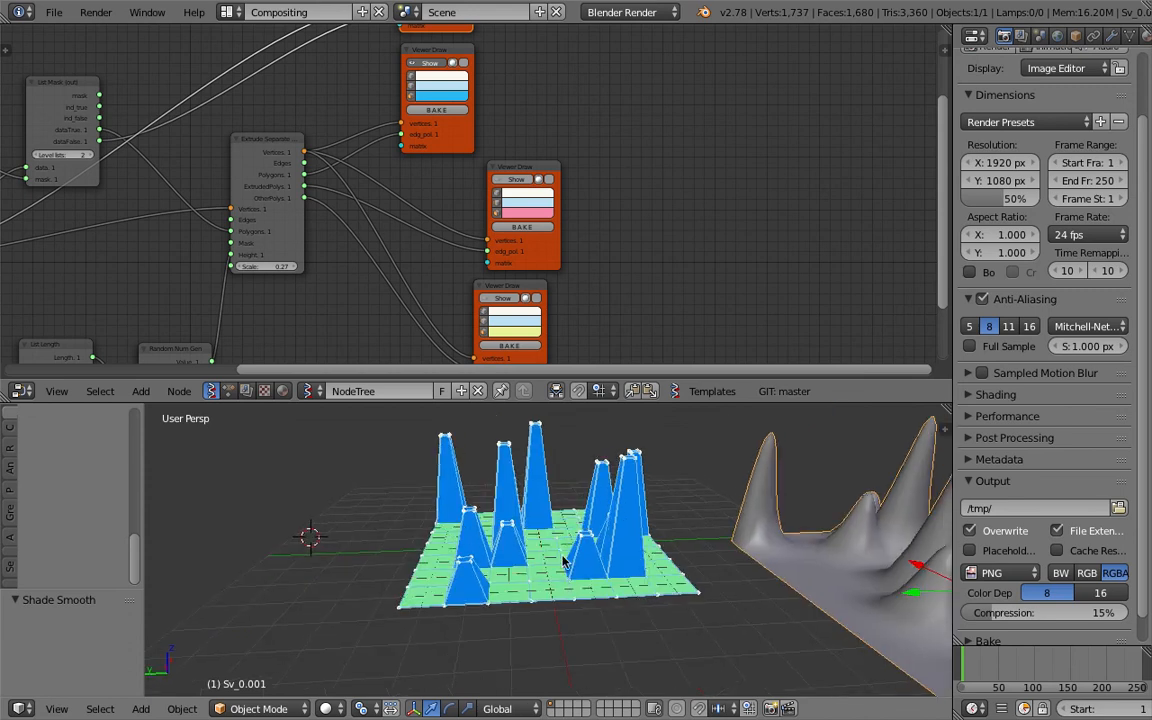
{"action": "middle_click_drag", "start_coordinate": [563, 563], "coordinate": [531, 531]}
{"action": "scroll", "coordinate": [380, 285], "scroll_direction": "down", "scroll_amount": 8}
{"action": "middle_click_drag", "start_coordinate": [362, 270], "coordinate": [564, 256]}
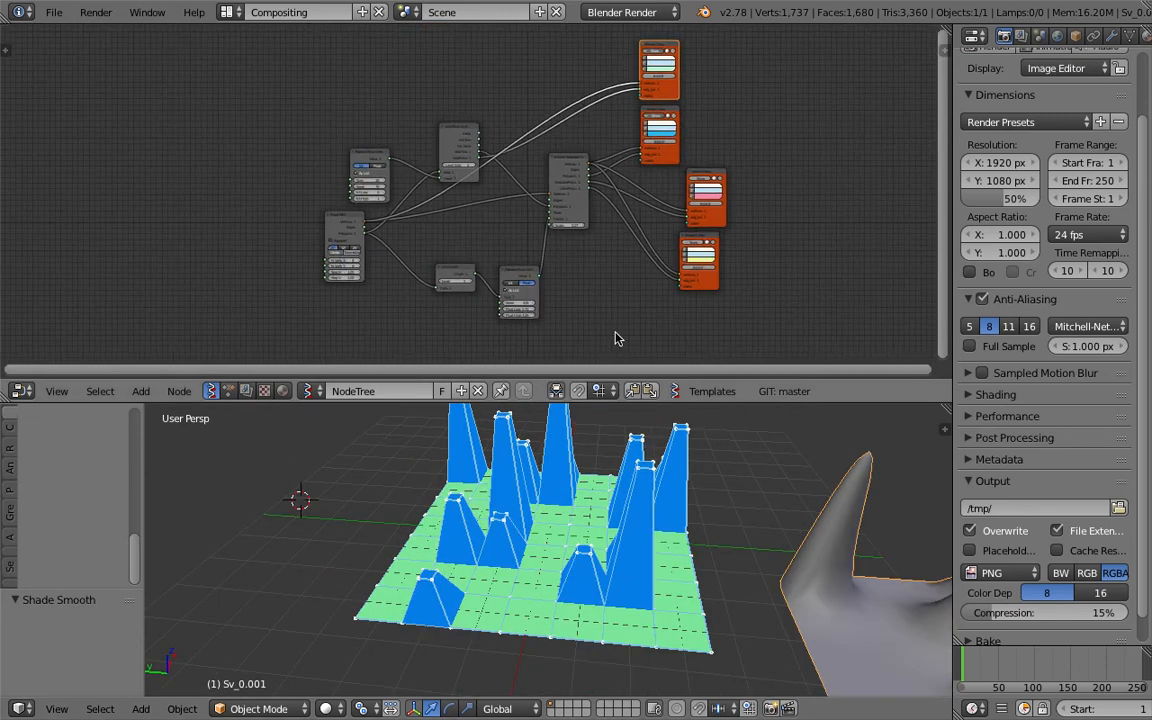
{"action": "scroll", "coordinate": [630, 470], "scroll_direction": "down", "scroll_amount": 3}
{"action": "middle_click_drag", "start_coordinate": [640, 490], "coordinate": [678, 511]}
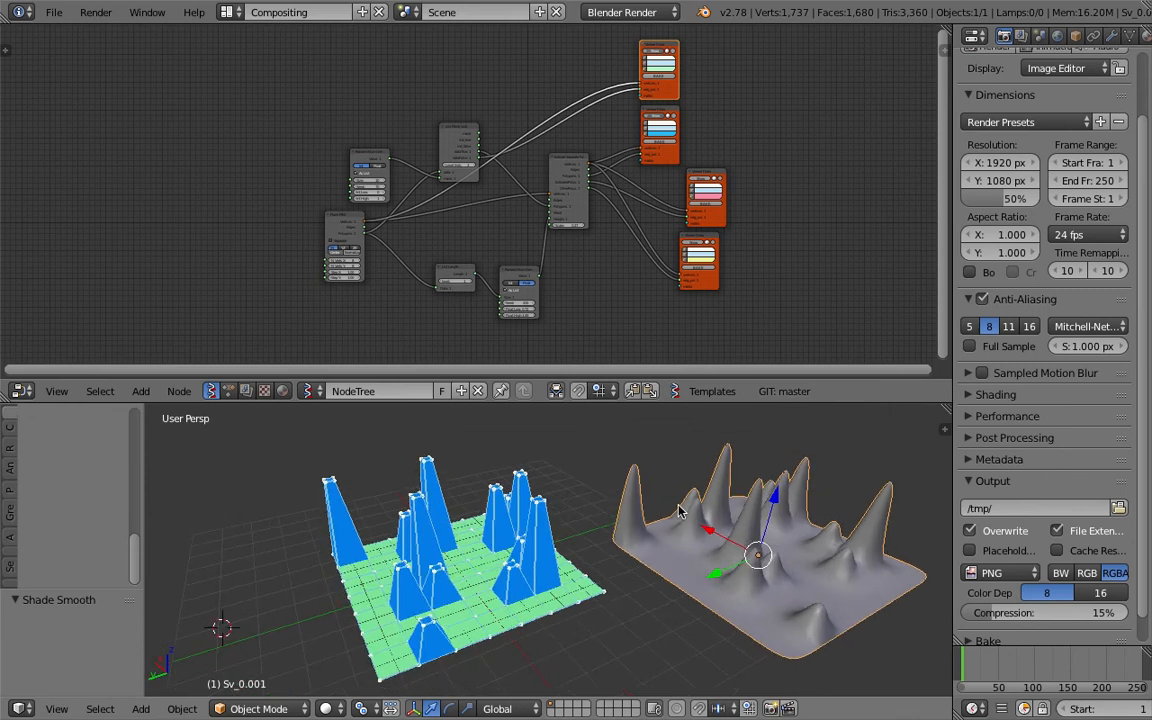